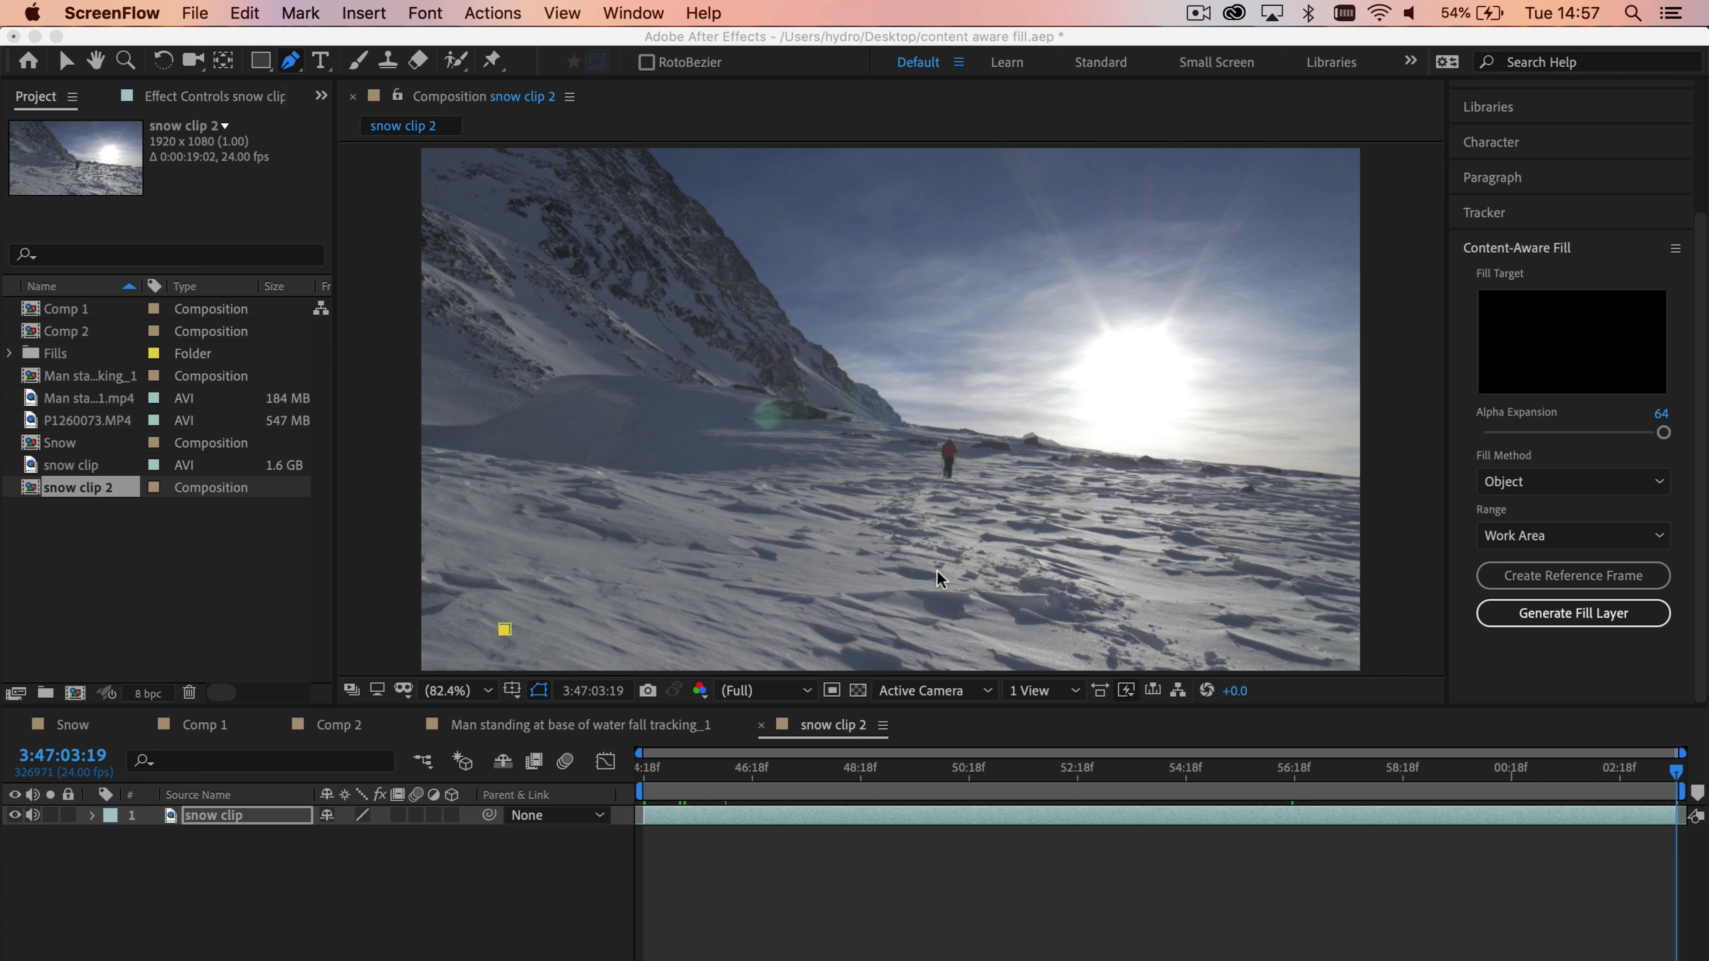
Play the snow clip 2 composition from its beginning to review the walker's movement, and return to the first frame.
left_click(644, 781)
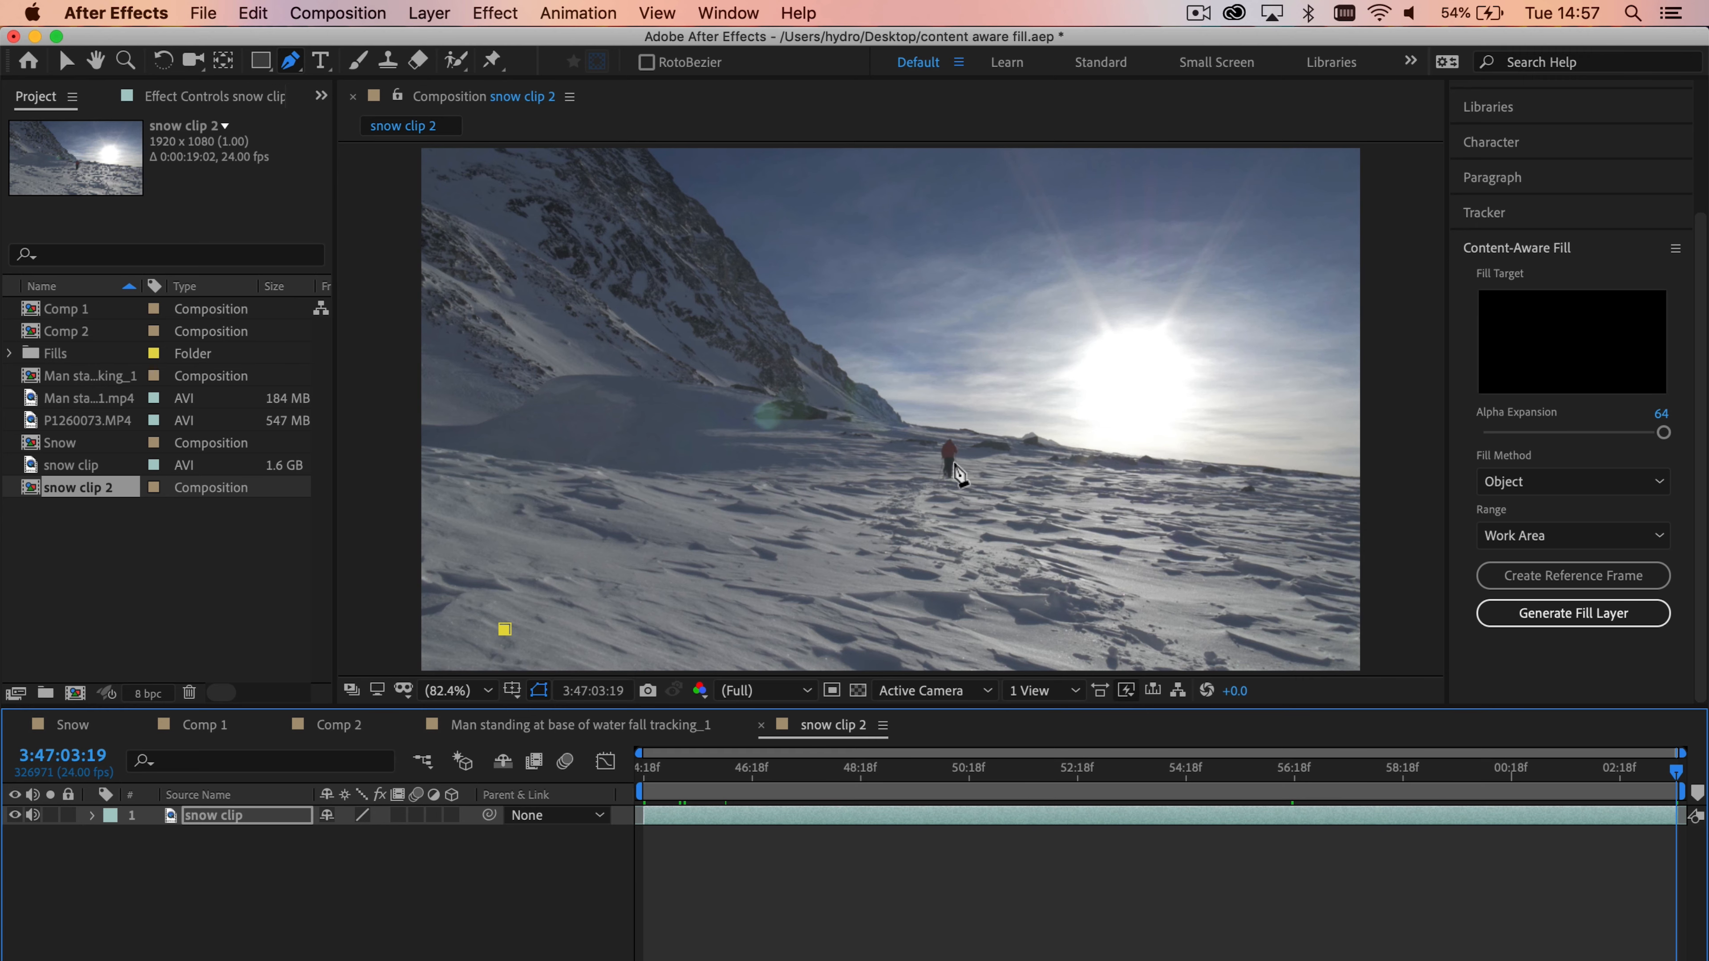
left_click(648, 773)
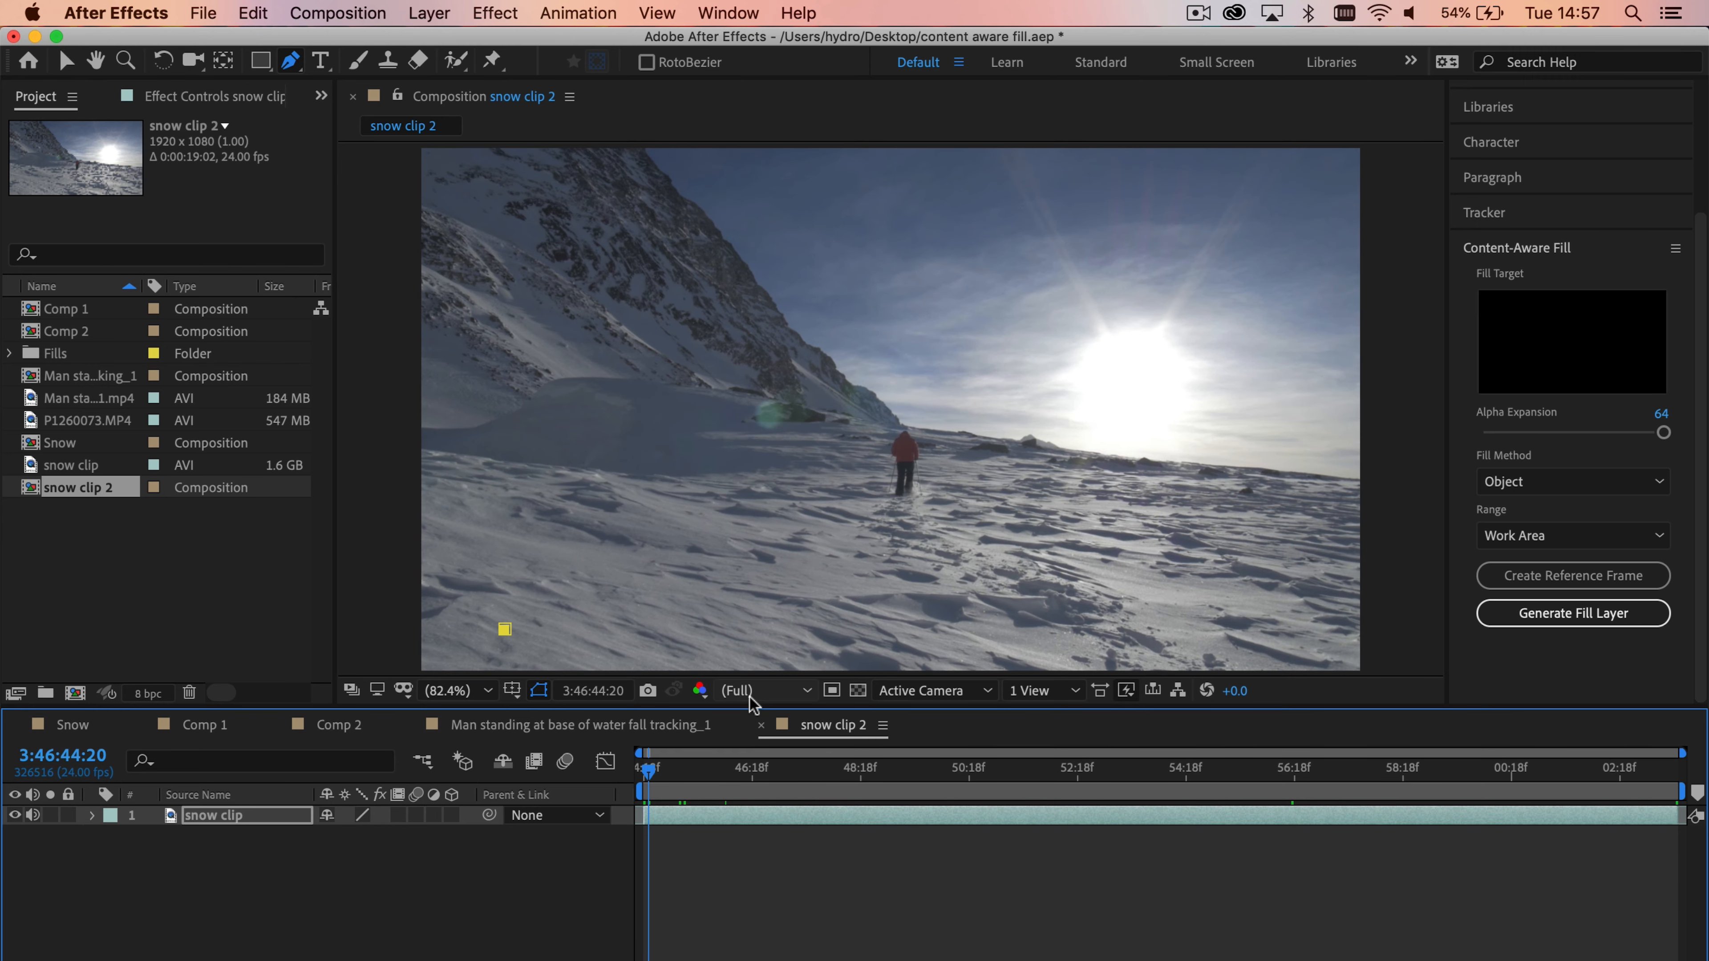
key("space")
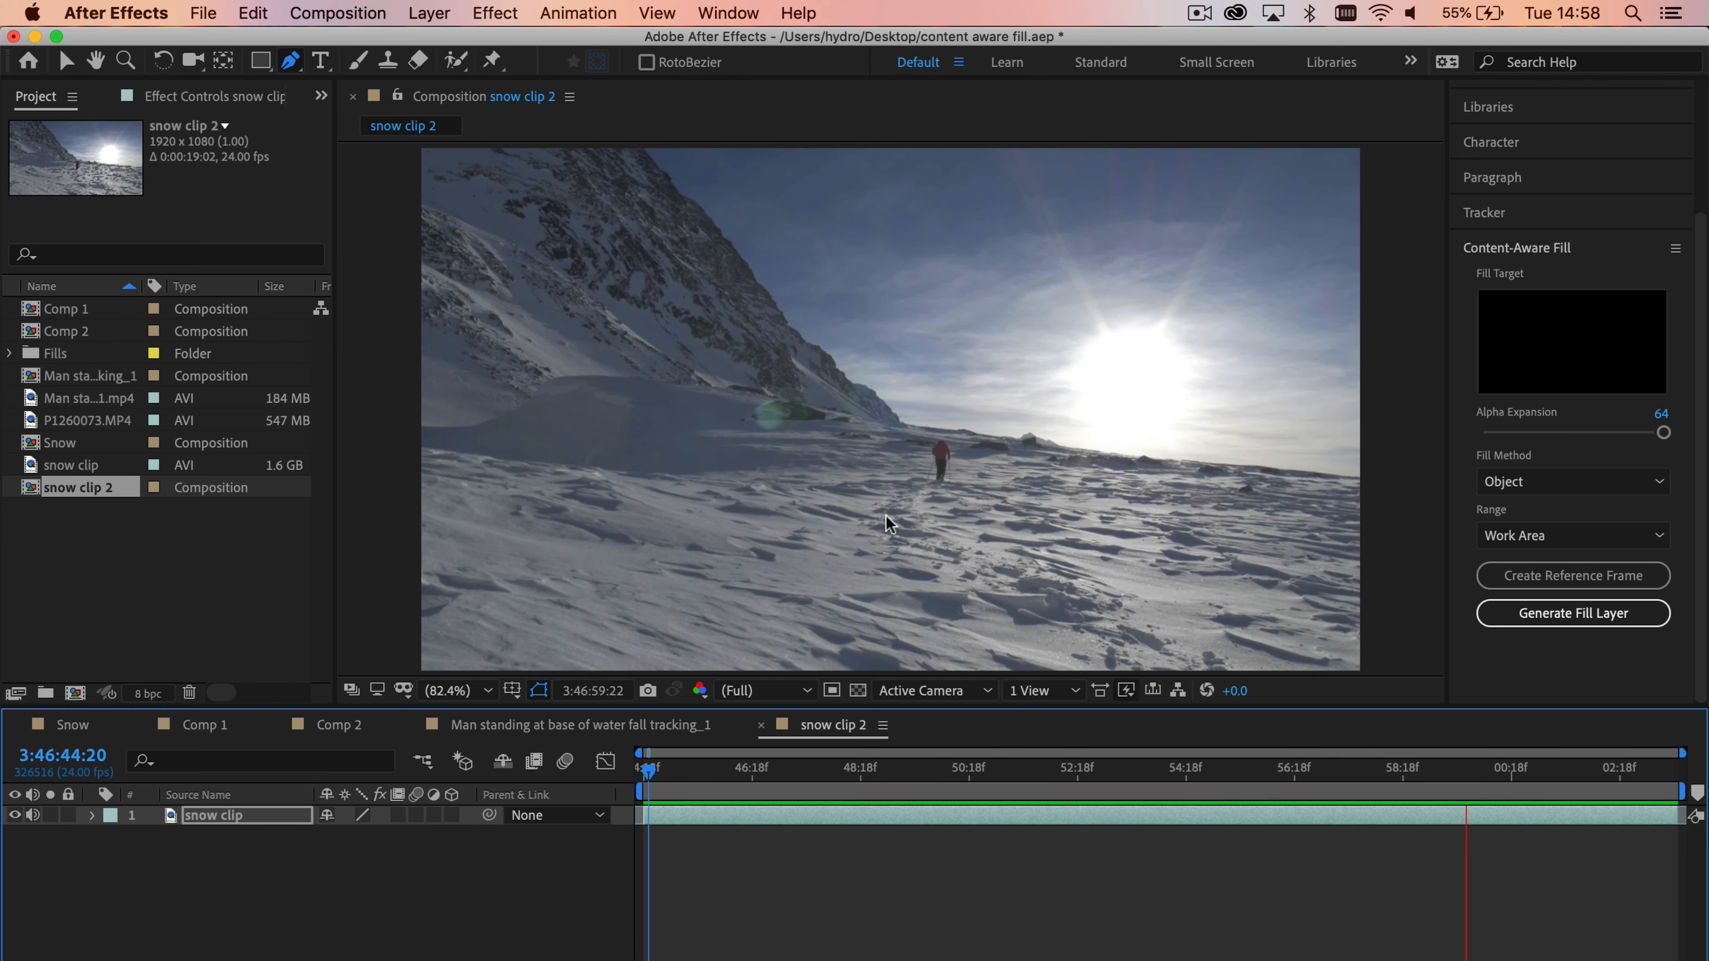
left_click(643, 773)
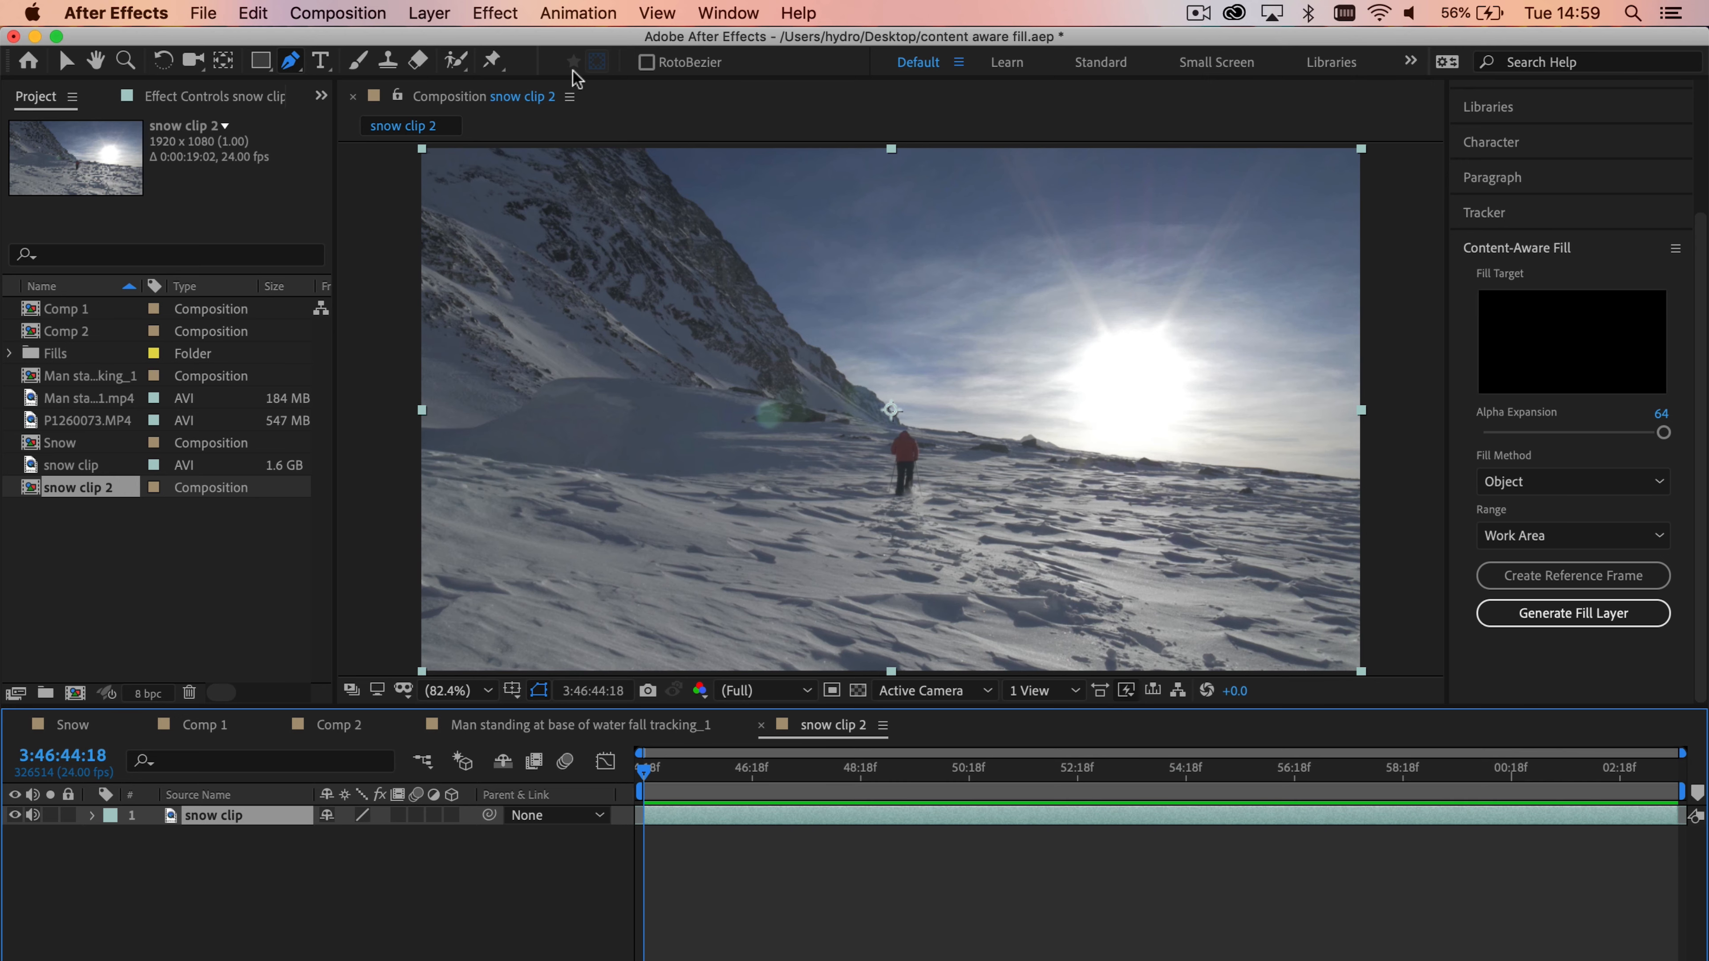
Check that the Content-Aware Fill panel is enabled in the workspace.
left_click(718, 15)
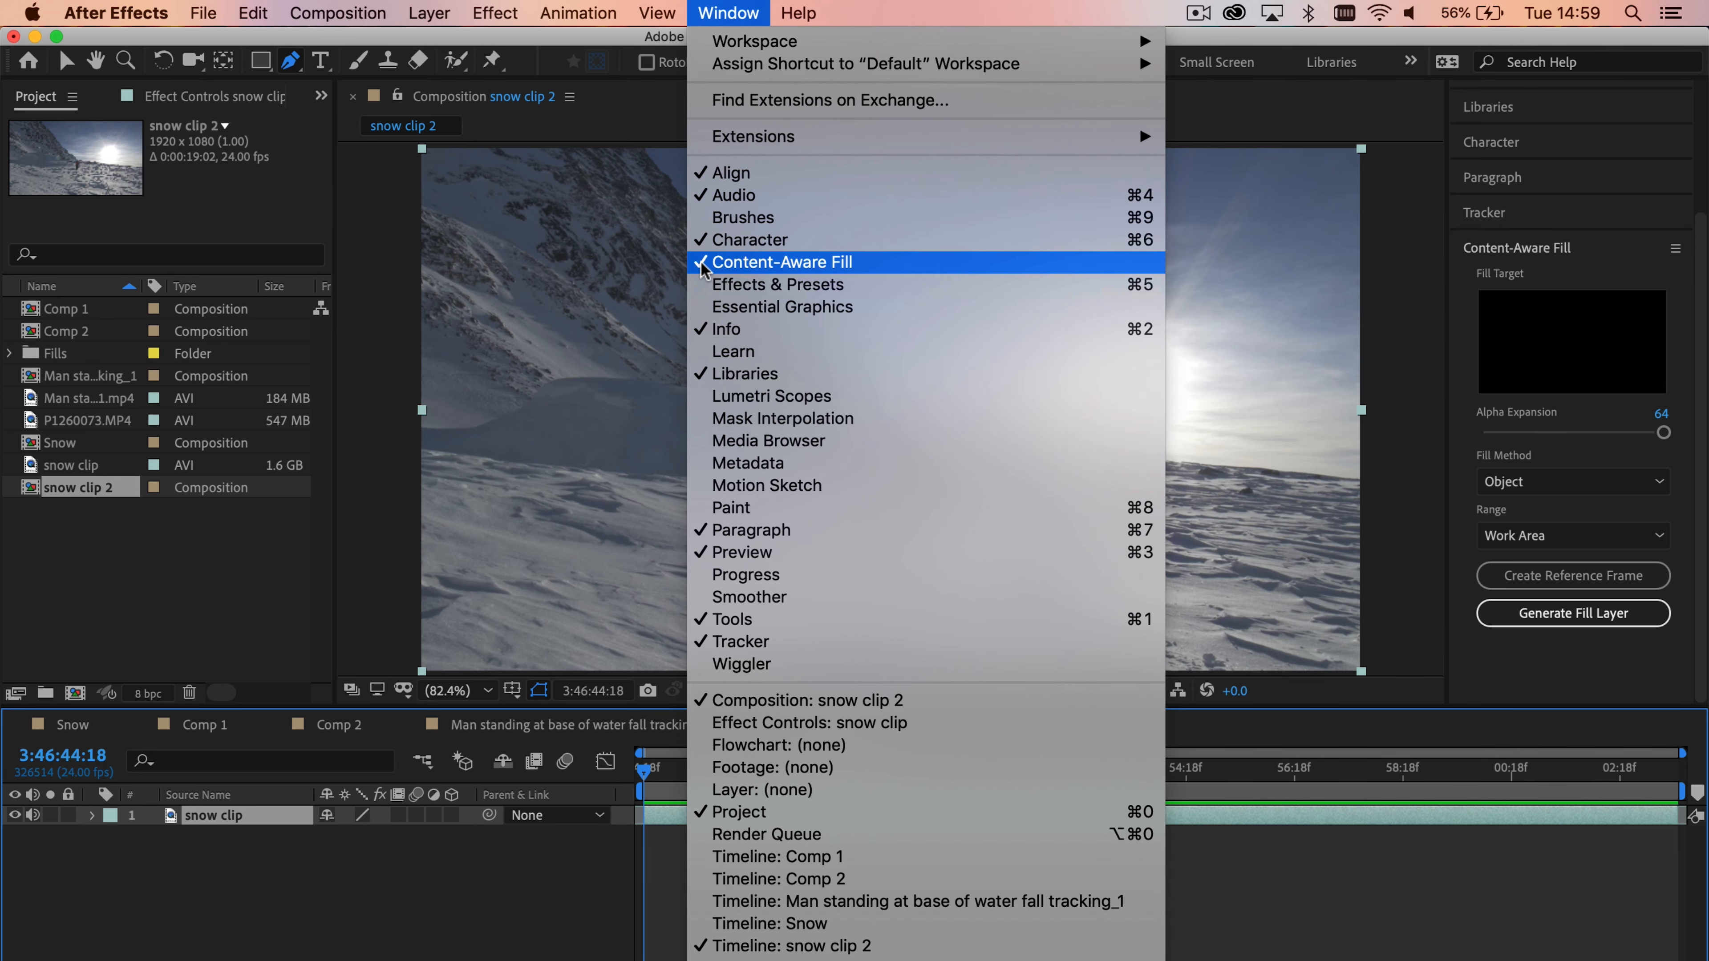
left_click(623, 127)
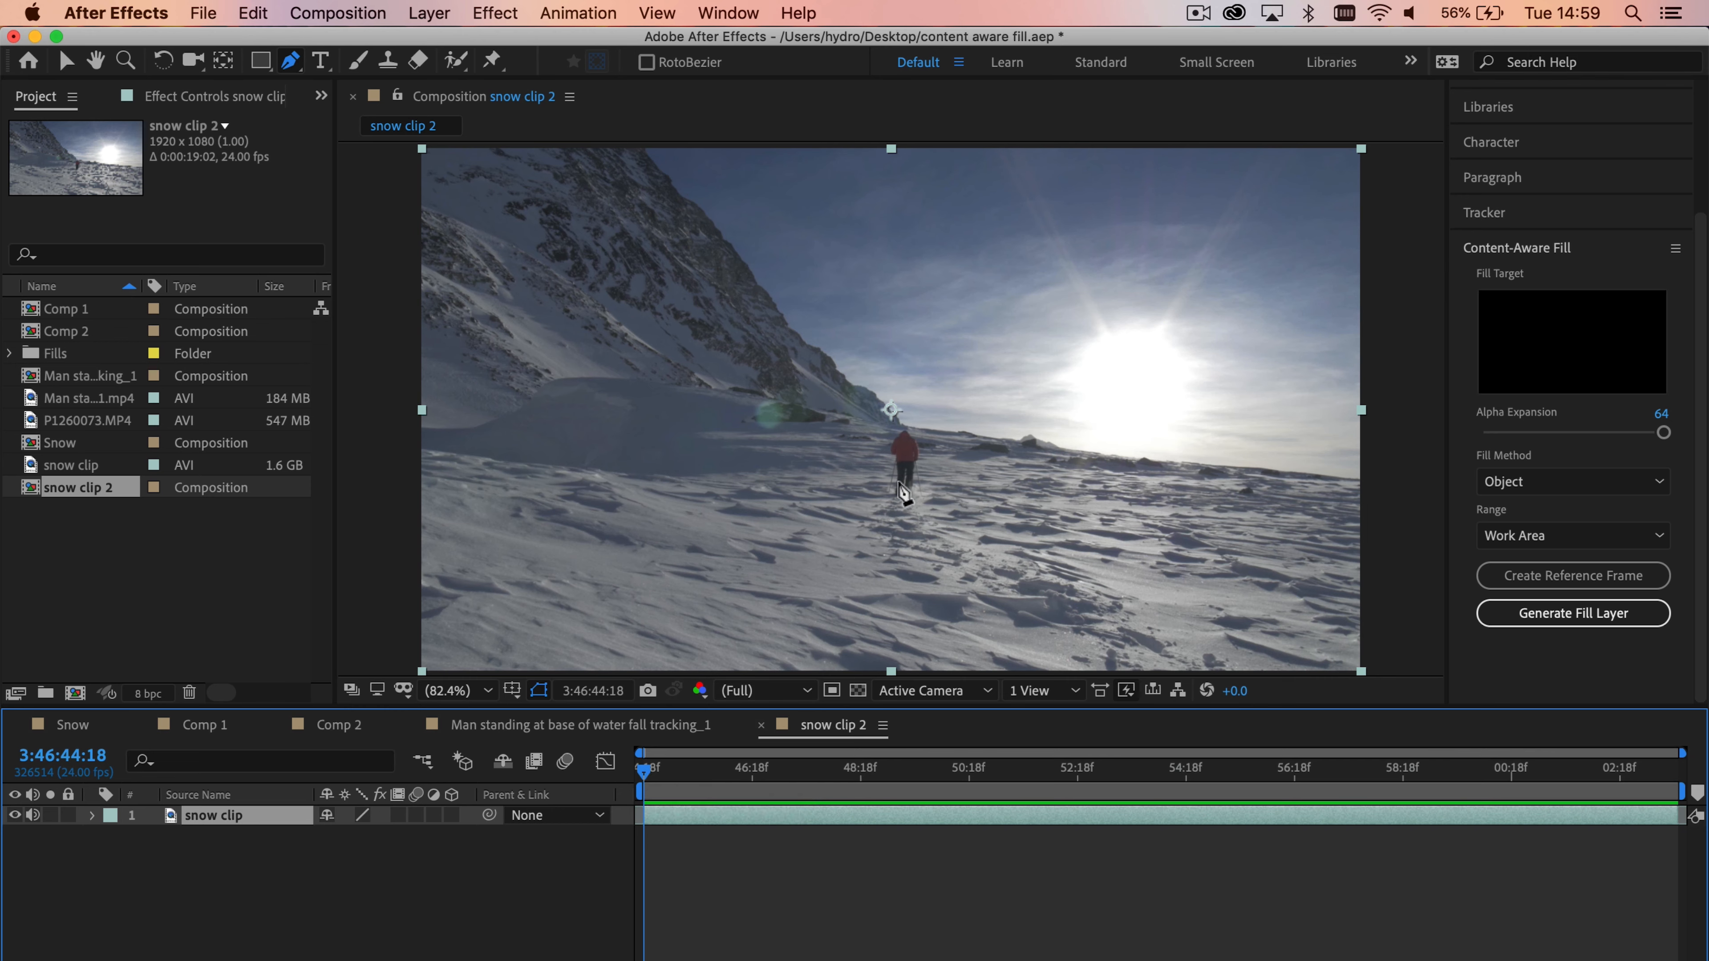
Draw a closed mask loosely around the walker on the snow clip layer with the Pen tool at the first frame.
left_click(288, 62)
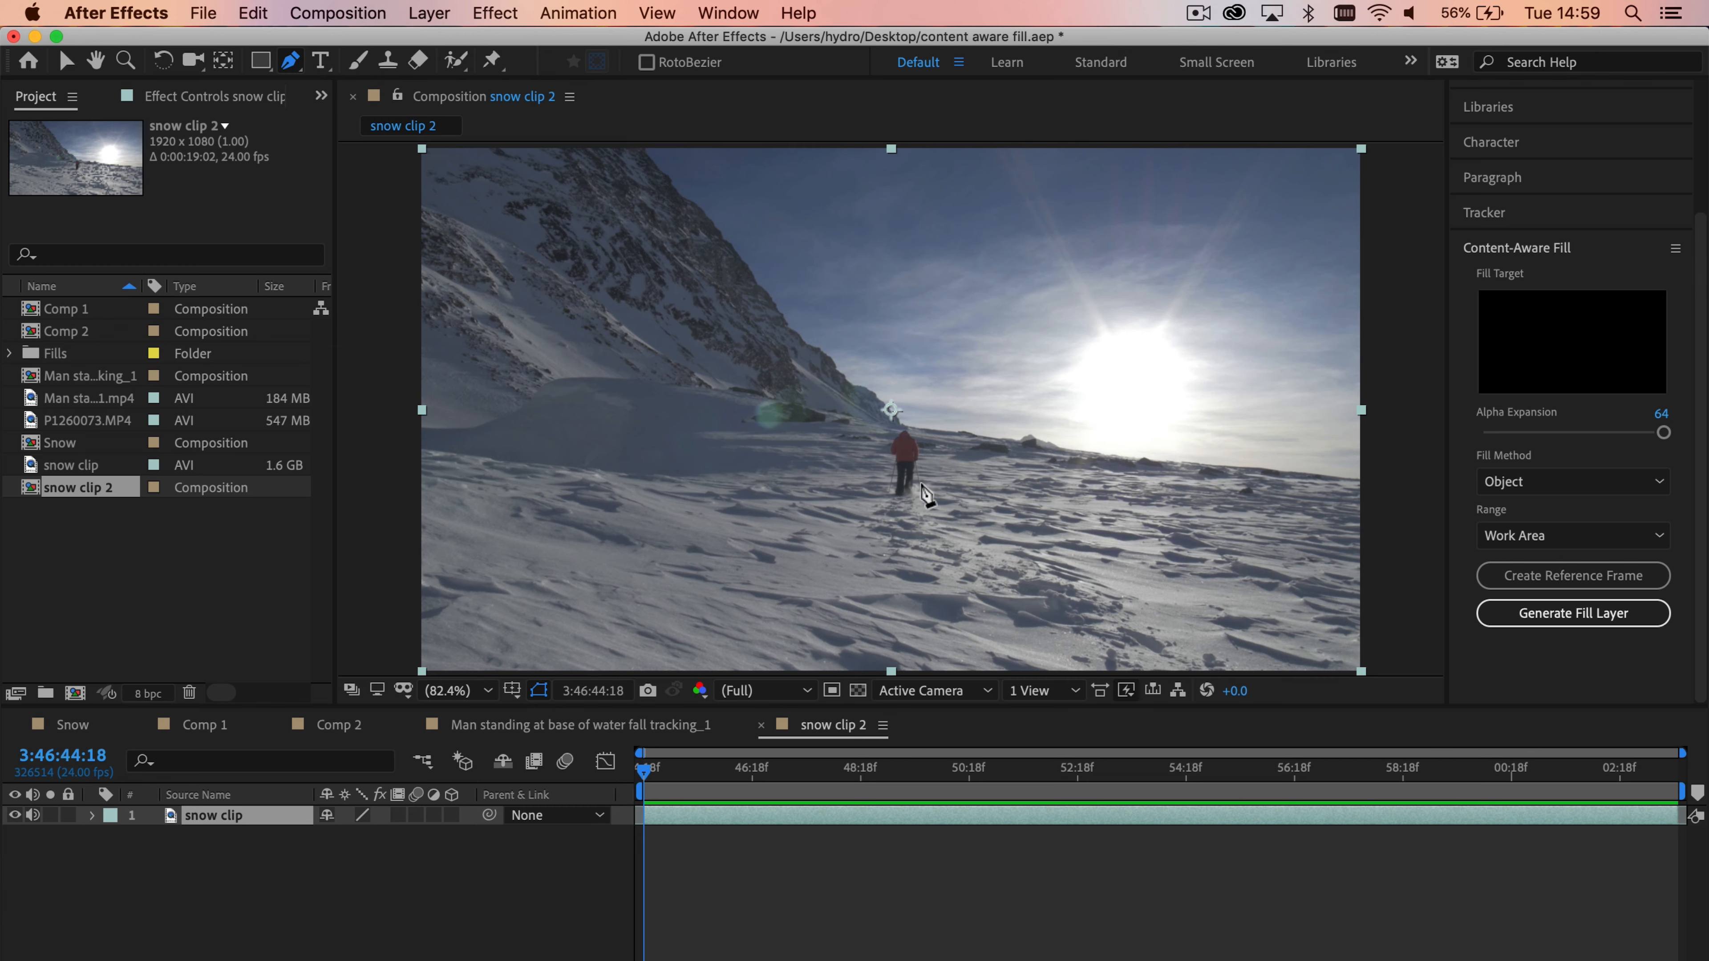
left_click(889, 509)
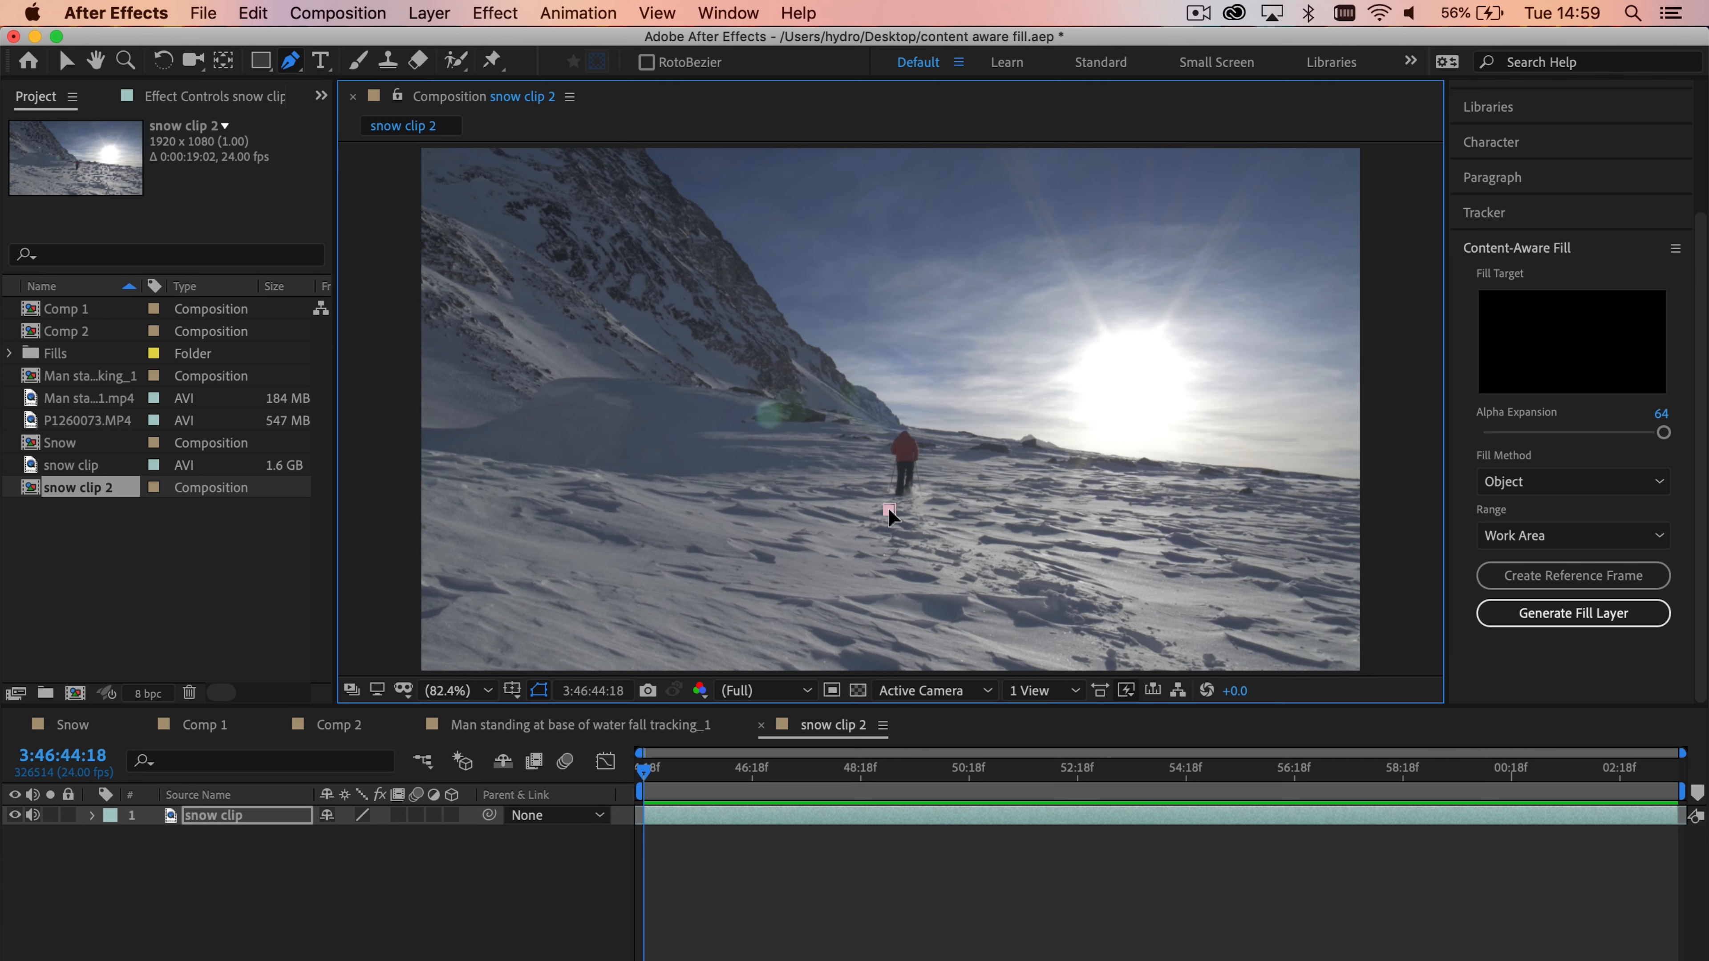
left_click_drag(925, 506, 925, 445)
left_click(926, 436)
left_click(888, 417)
mouse_move(892, 424)
left_mouse_down()
mouse_move(884, 445)
mouse_move(887, 407)
left_mouse_up()
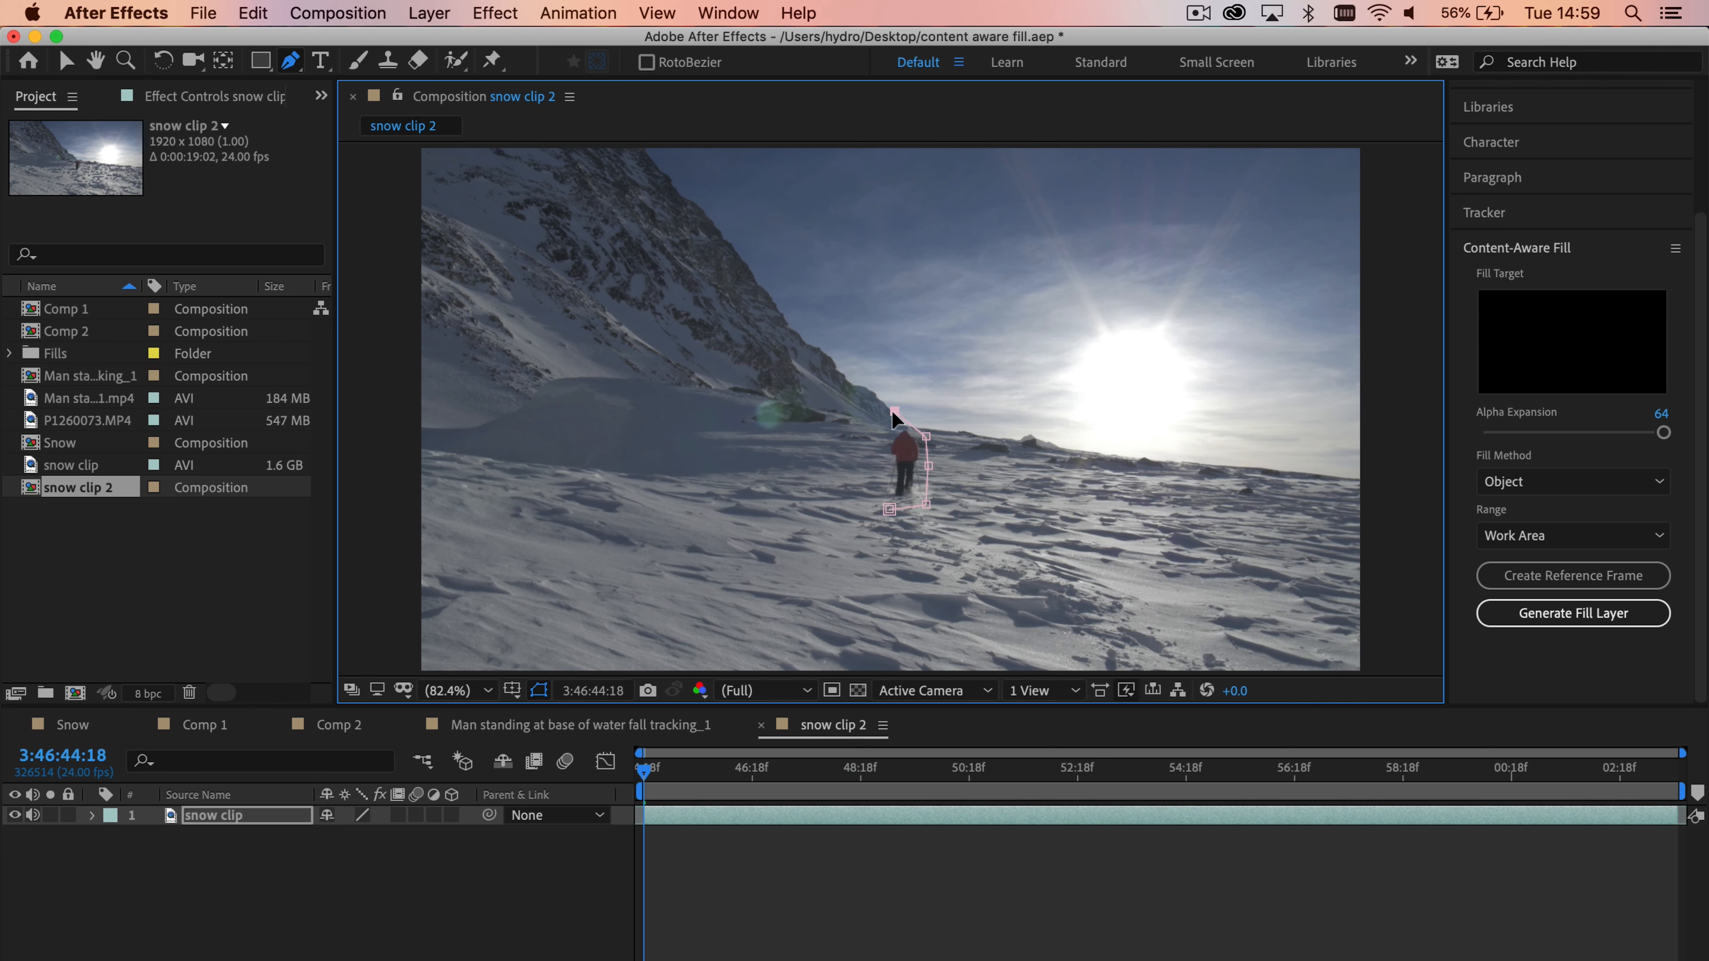
left_click(880, 431)
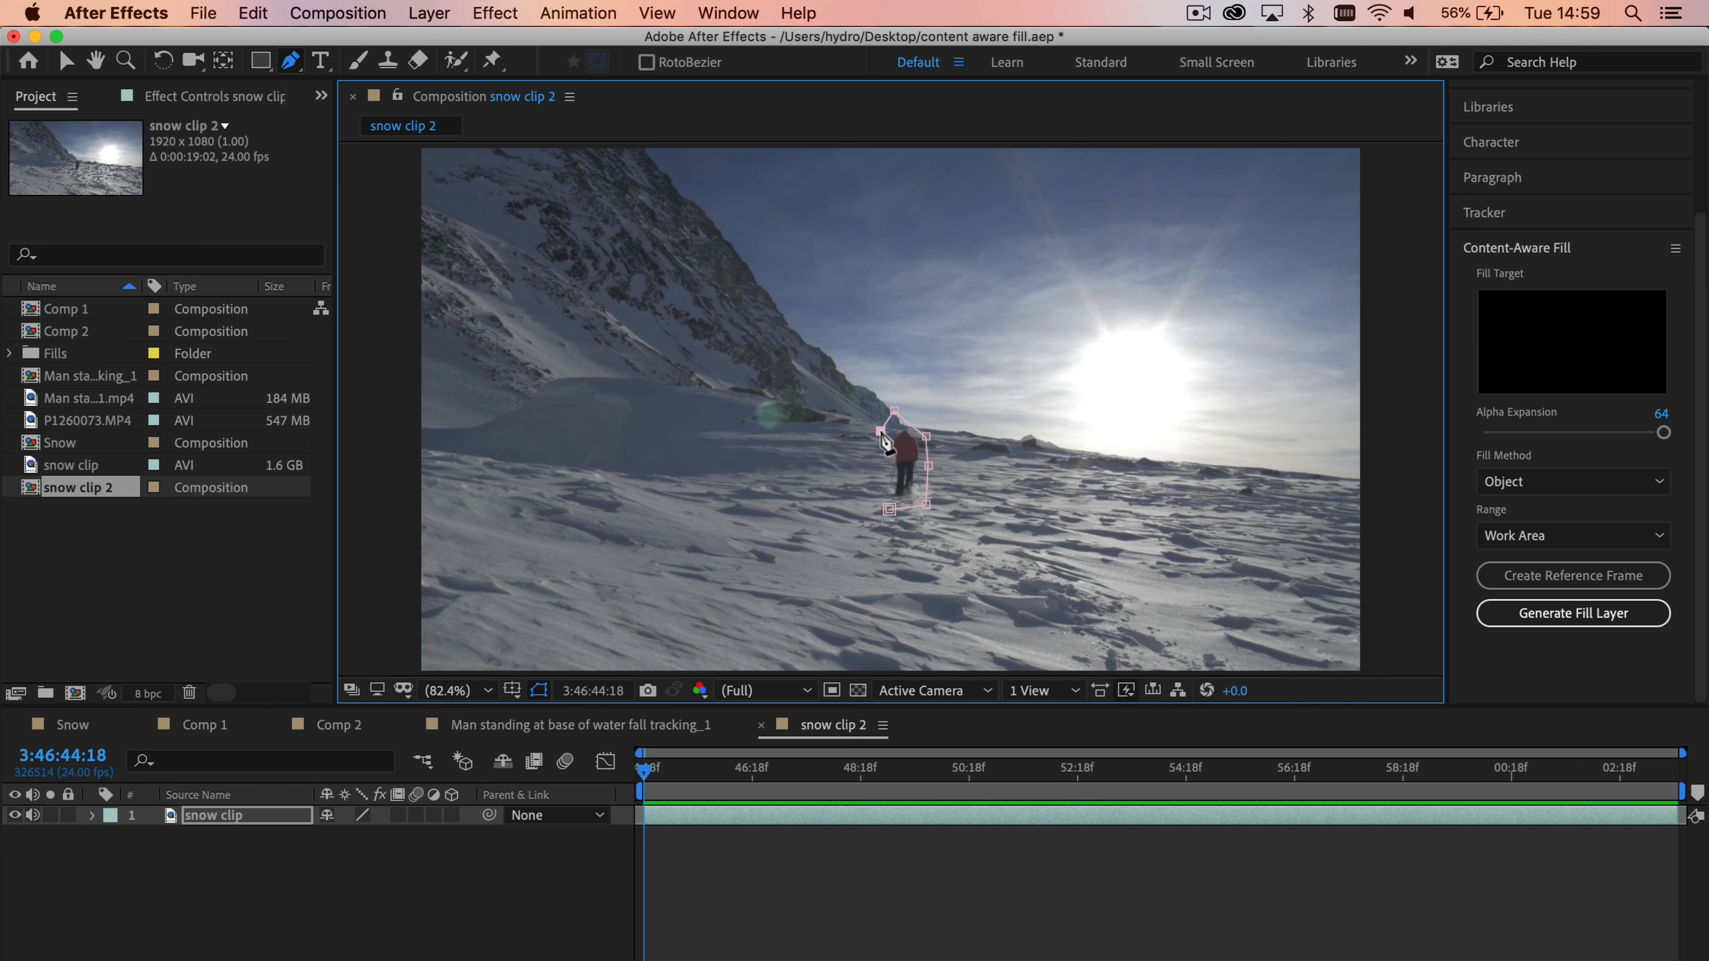
left_click(880, 466)
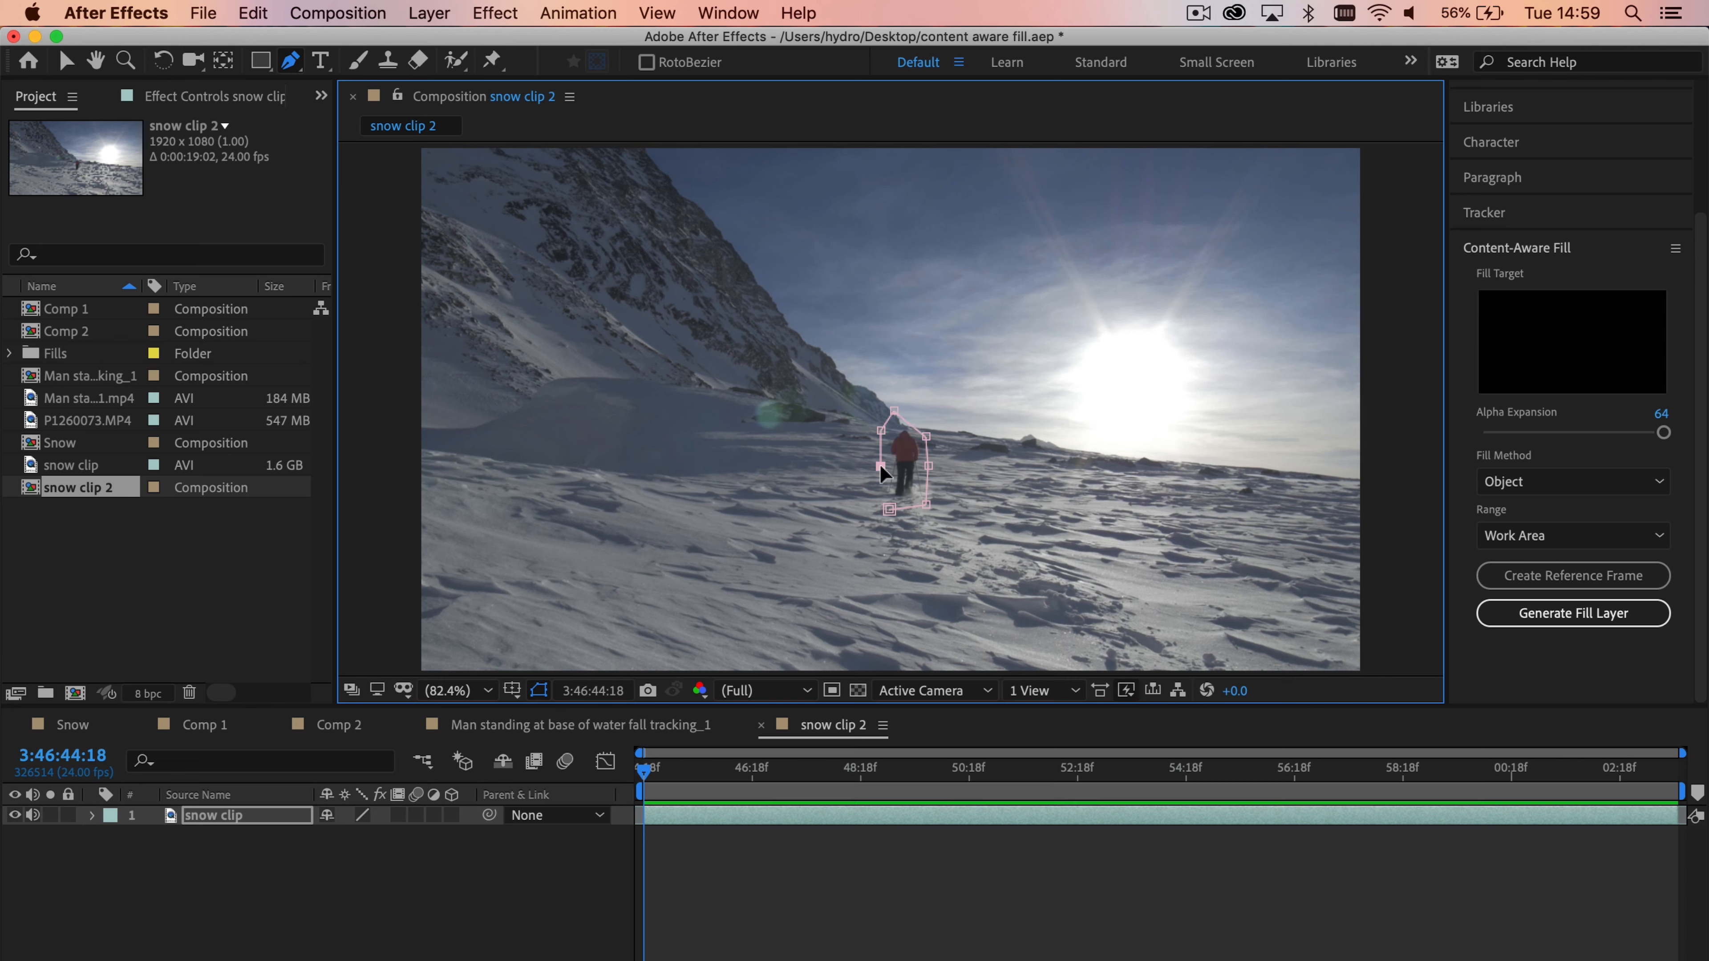
left_click(888, 509)
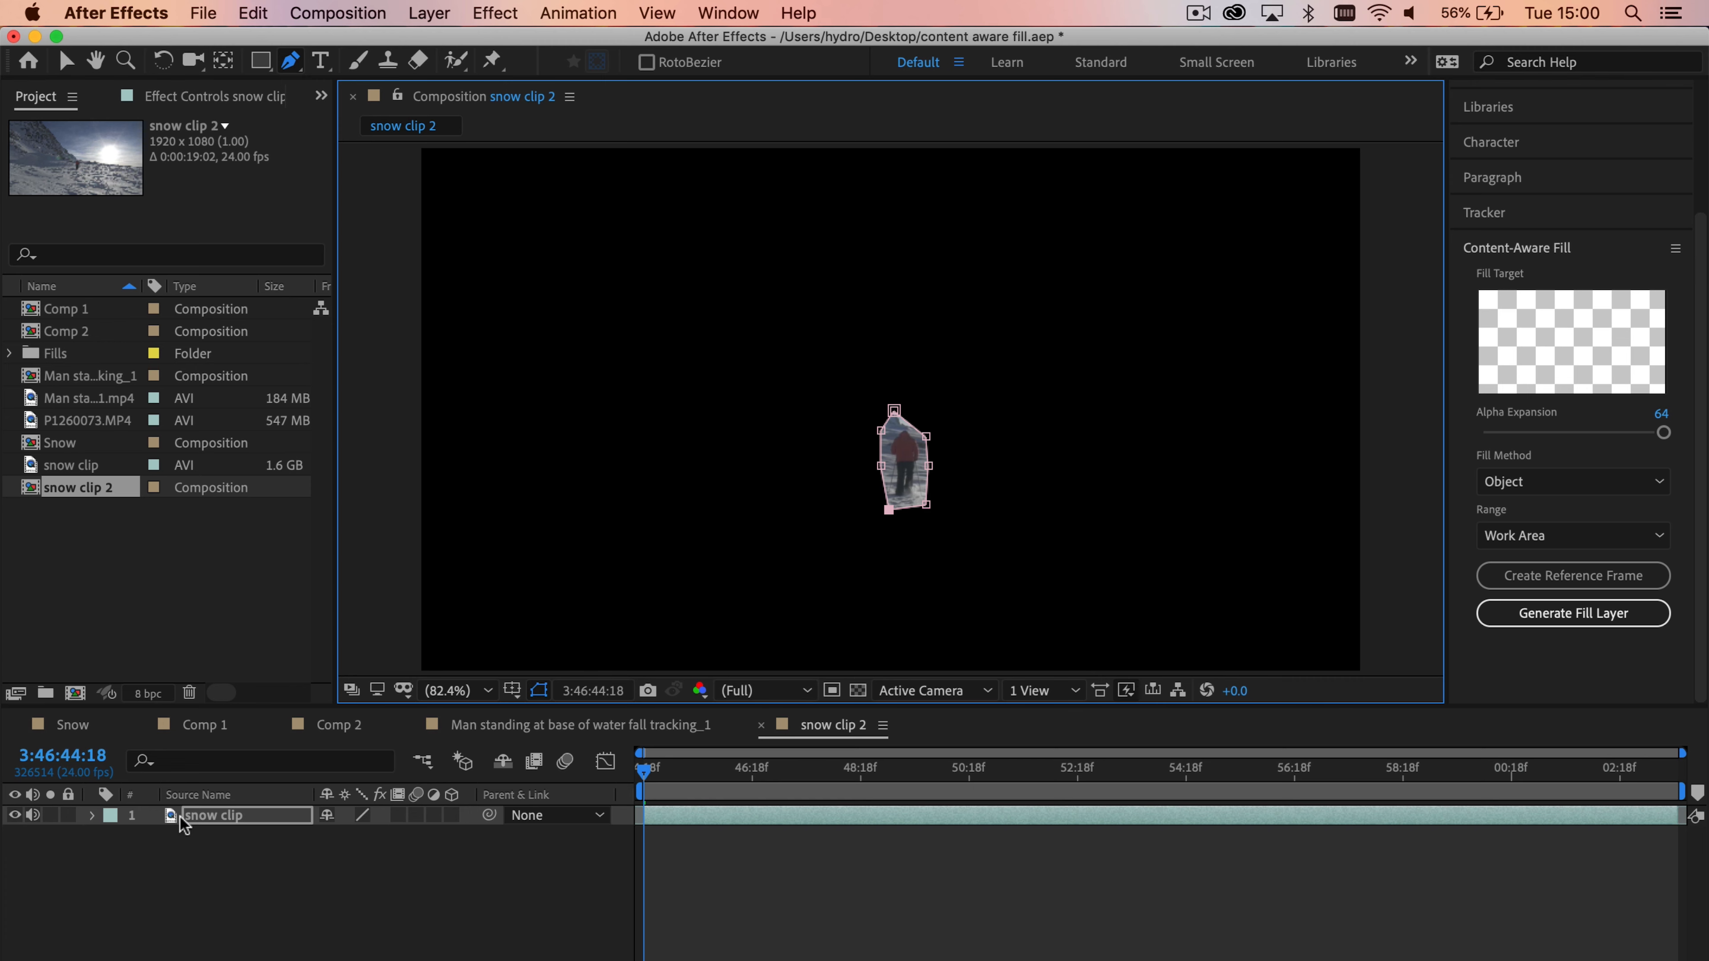
Set Mask 1 of the snow clip layer to Subtract and preview the cut-out over the clip.
left_click(92, 816)
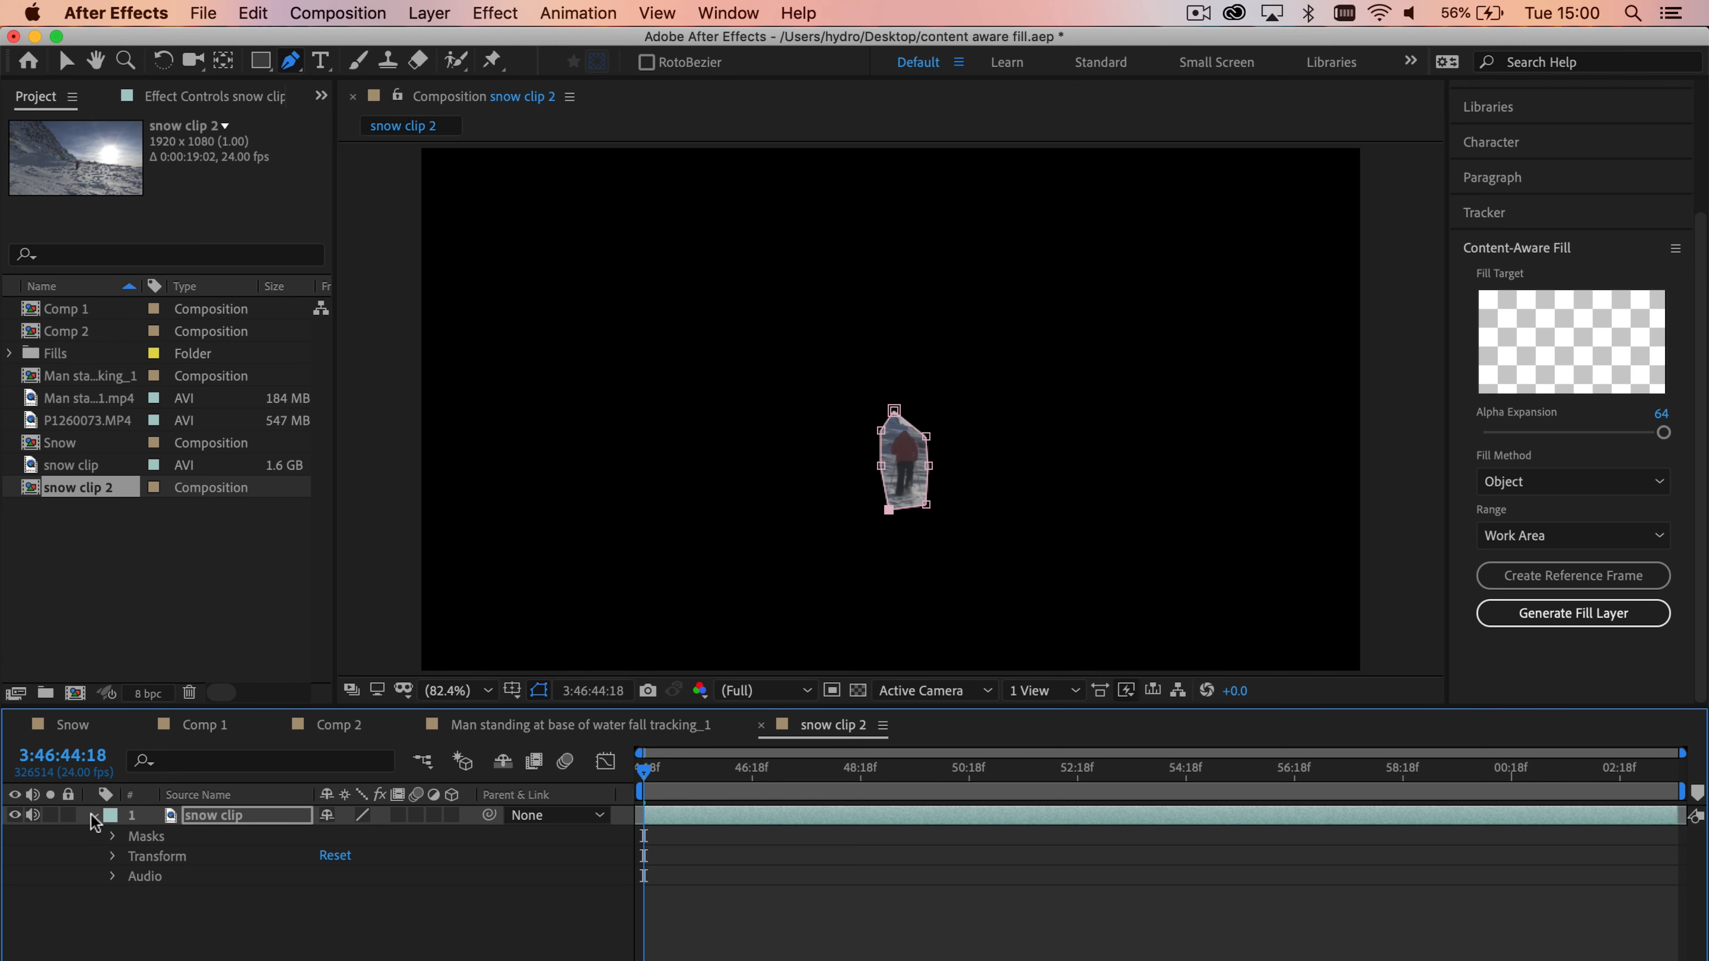
left_click(113, 836)
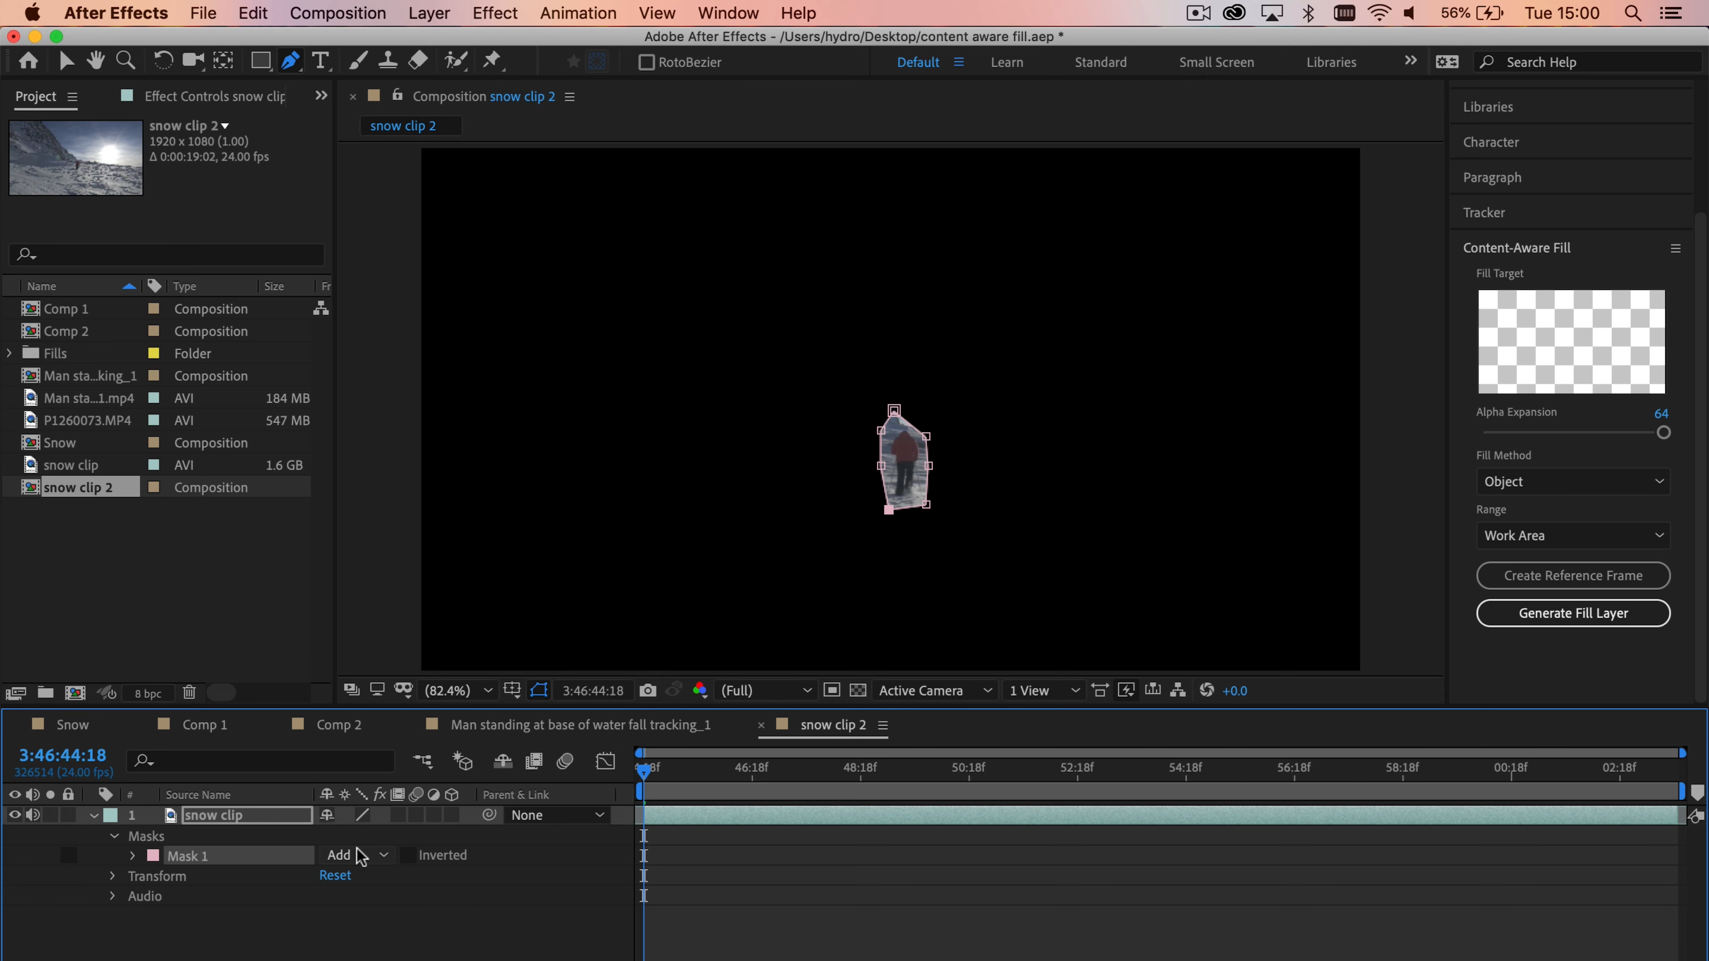
left_click(379, 862)
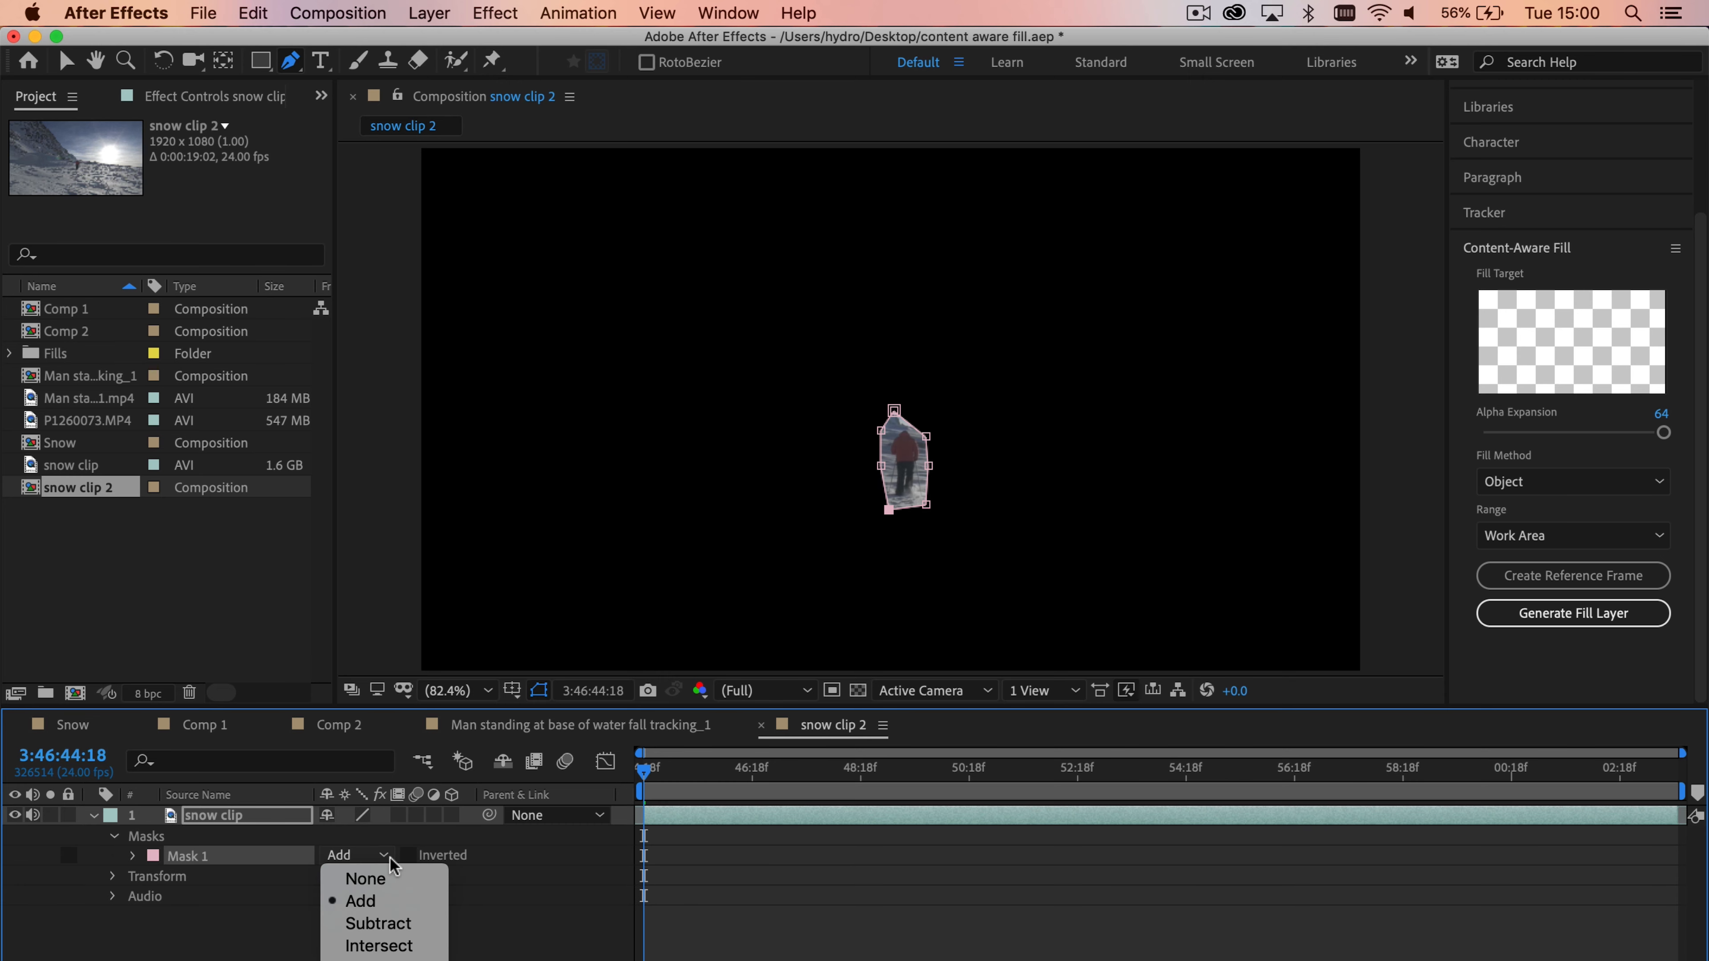
left_click(394, 922)
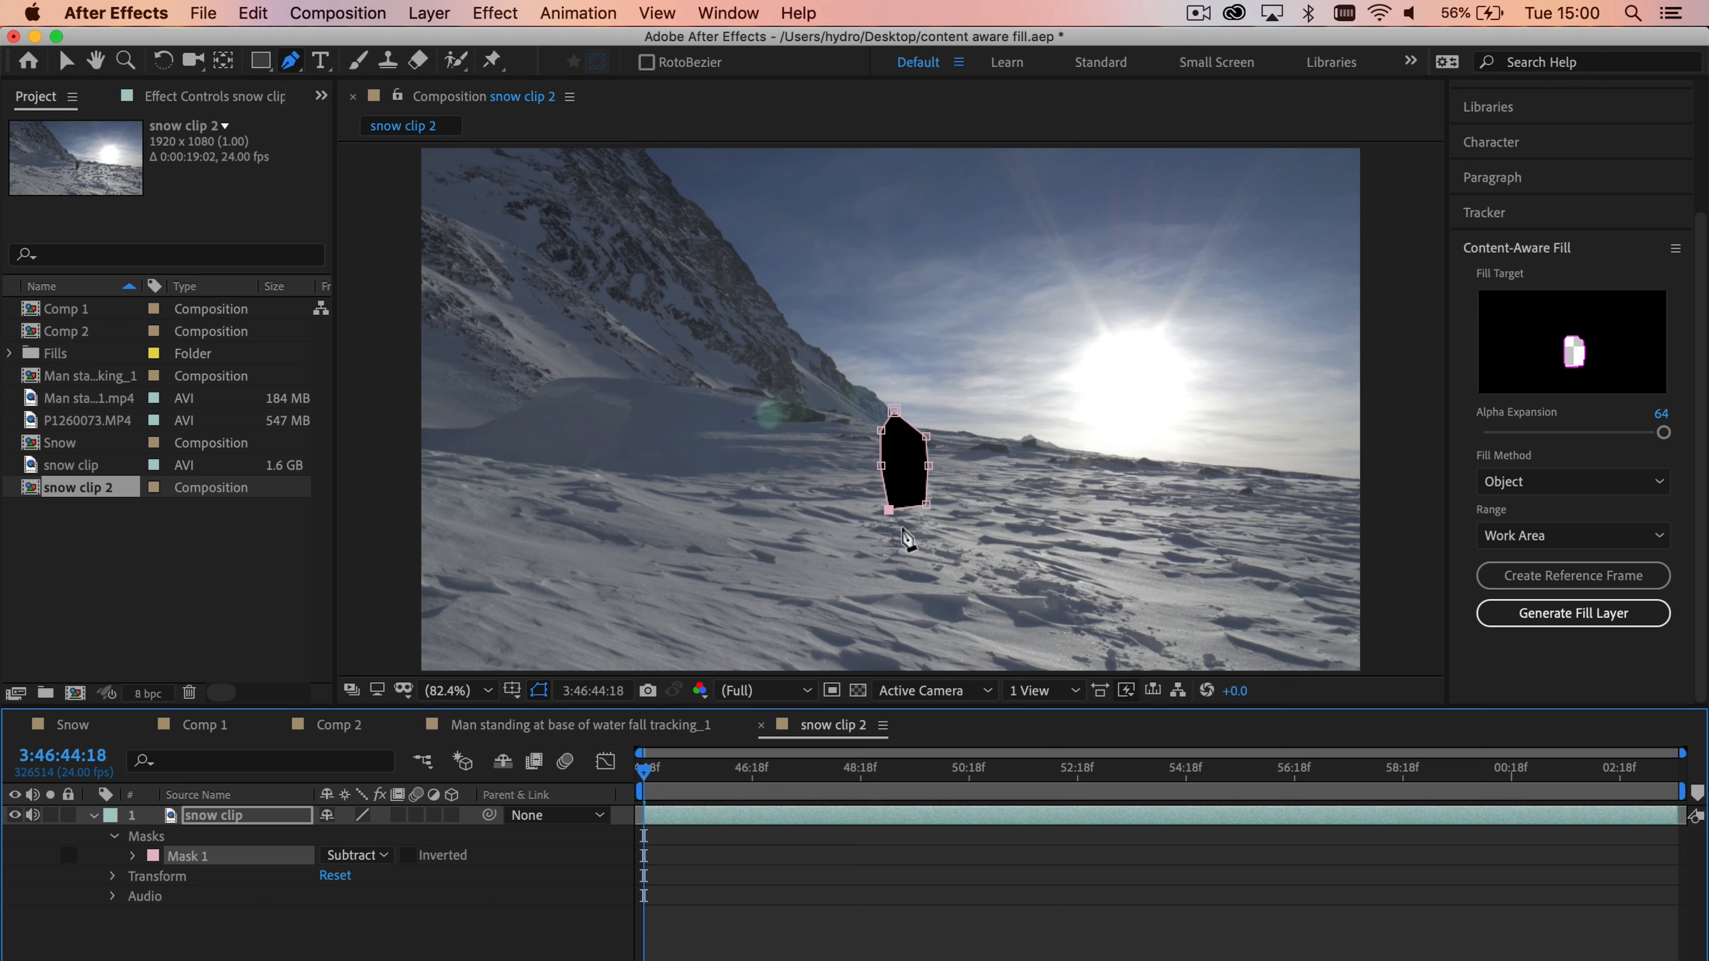
key("space")
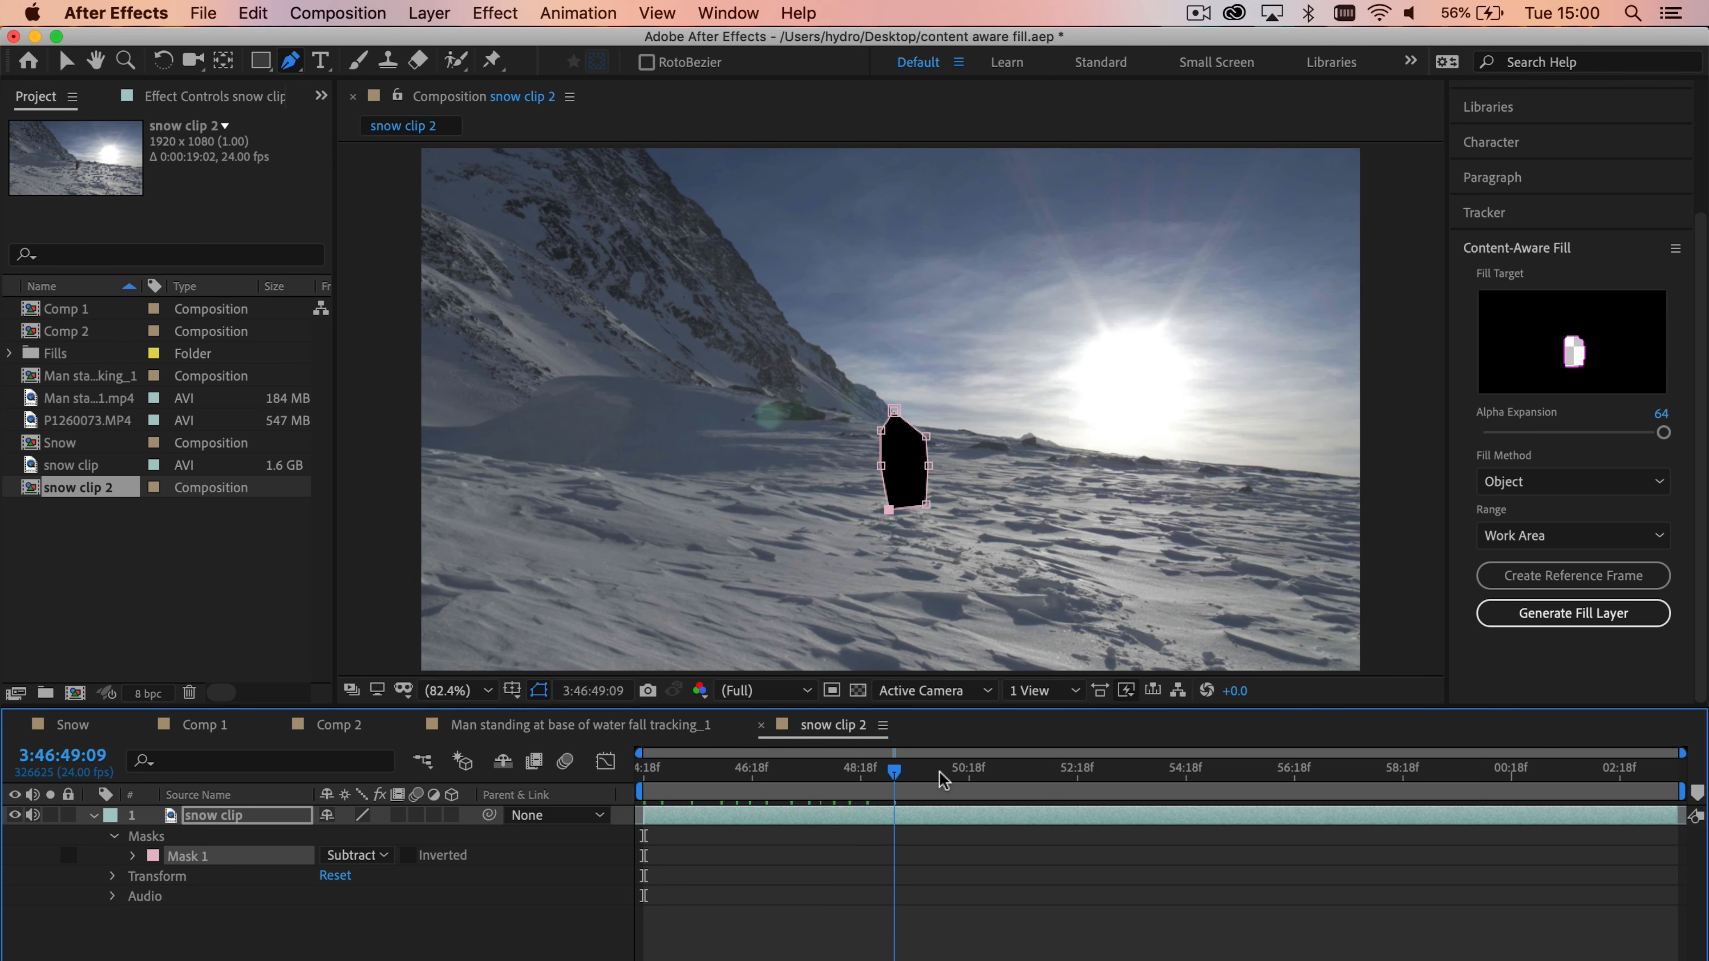
key("space")
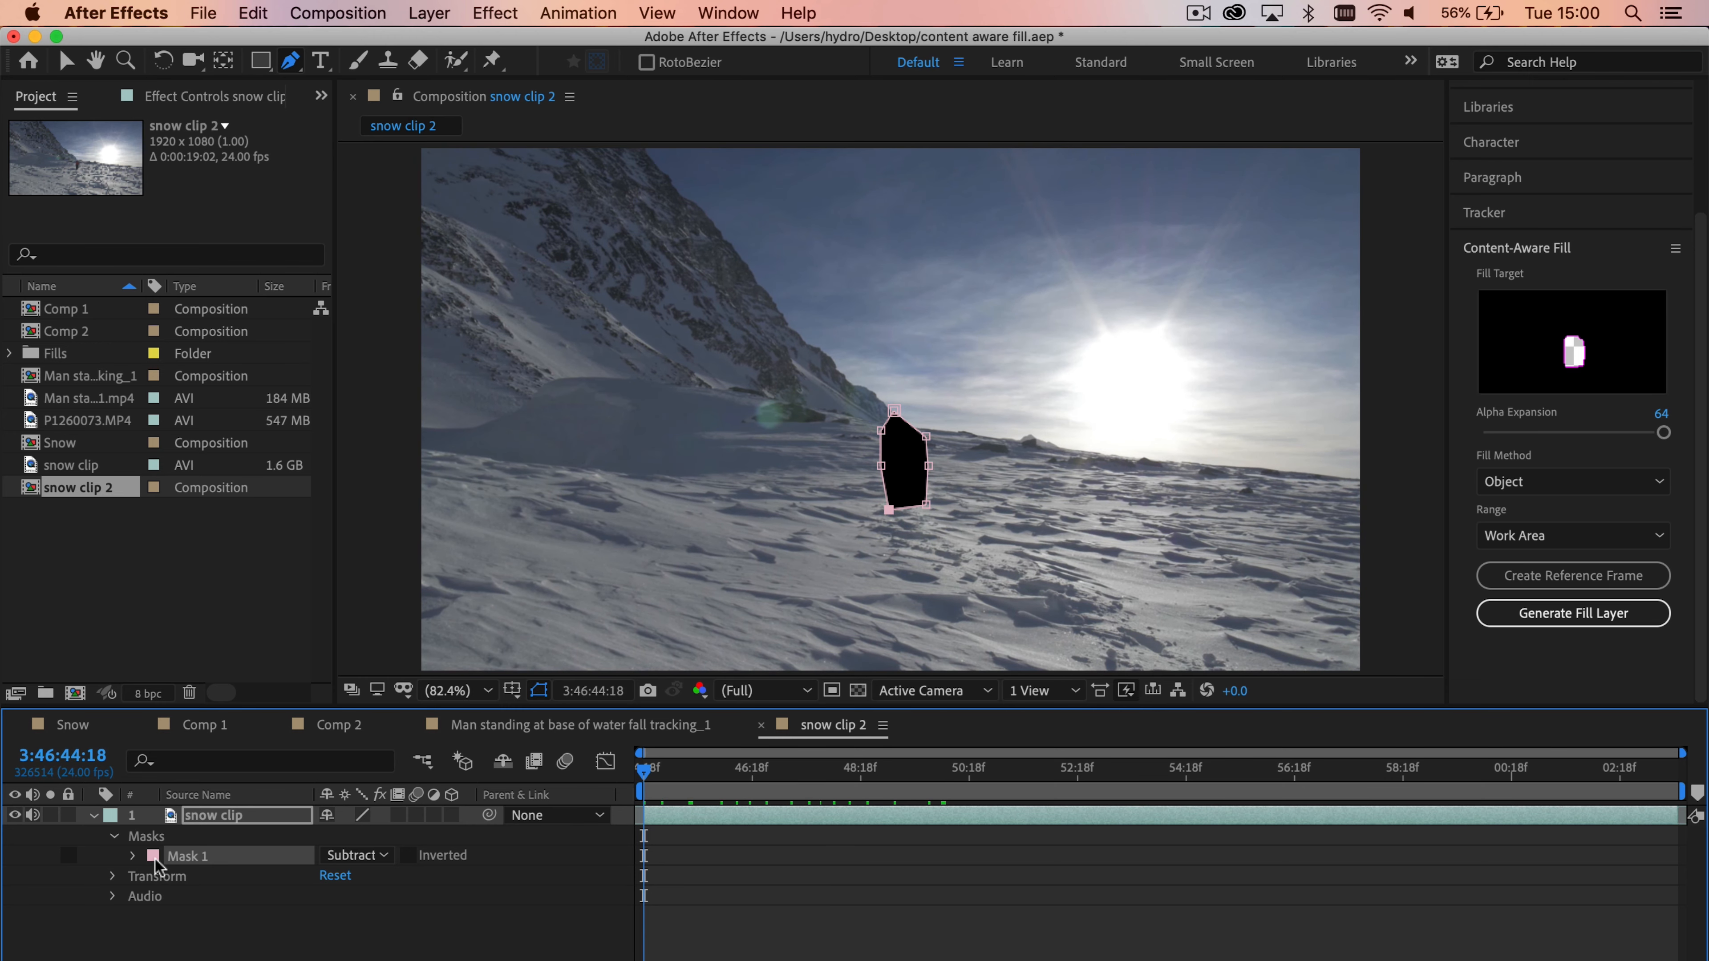
Set Mask 1's mode to None and start keyframing its Mask Path at the first frame, 3:46:44:18.
left_click(384, 856)
left_click(380, 875)
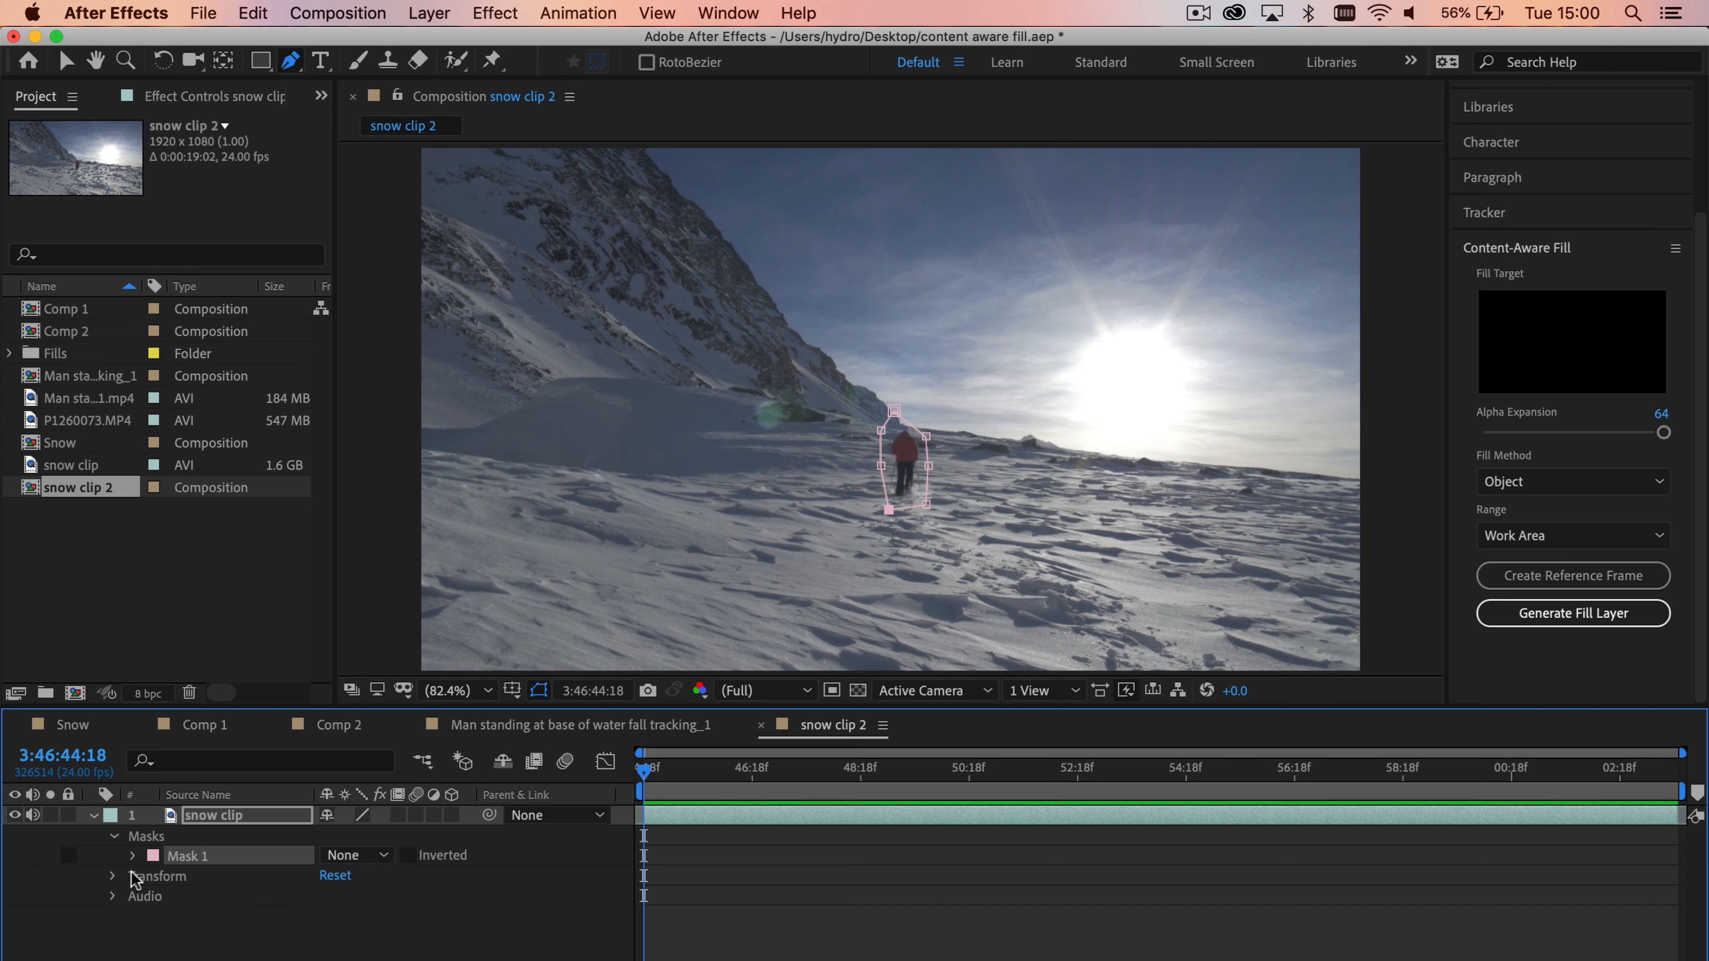
left_click(133, 858)
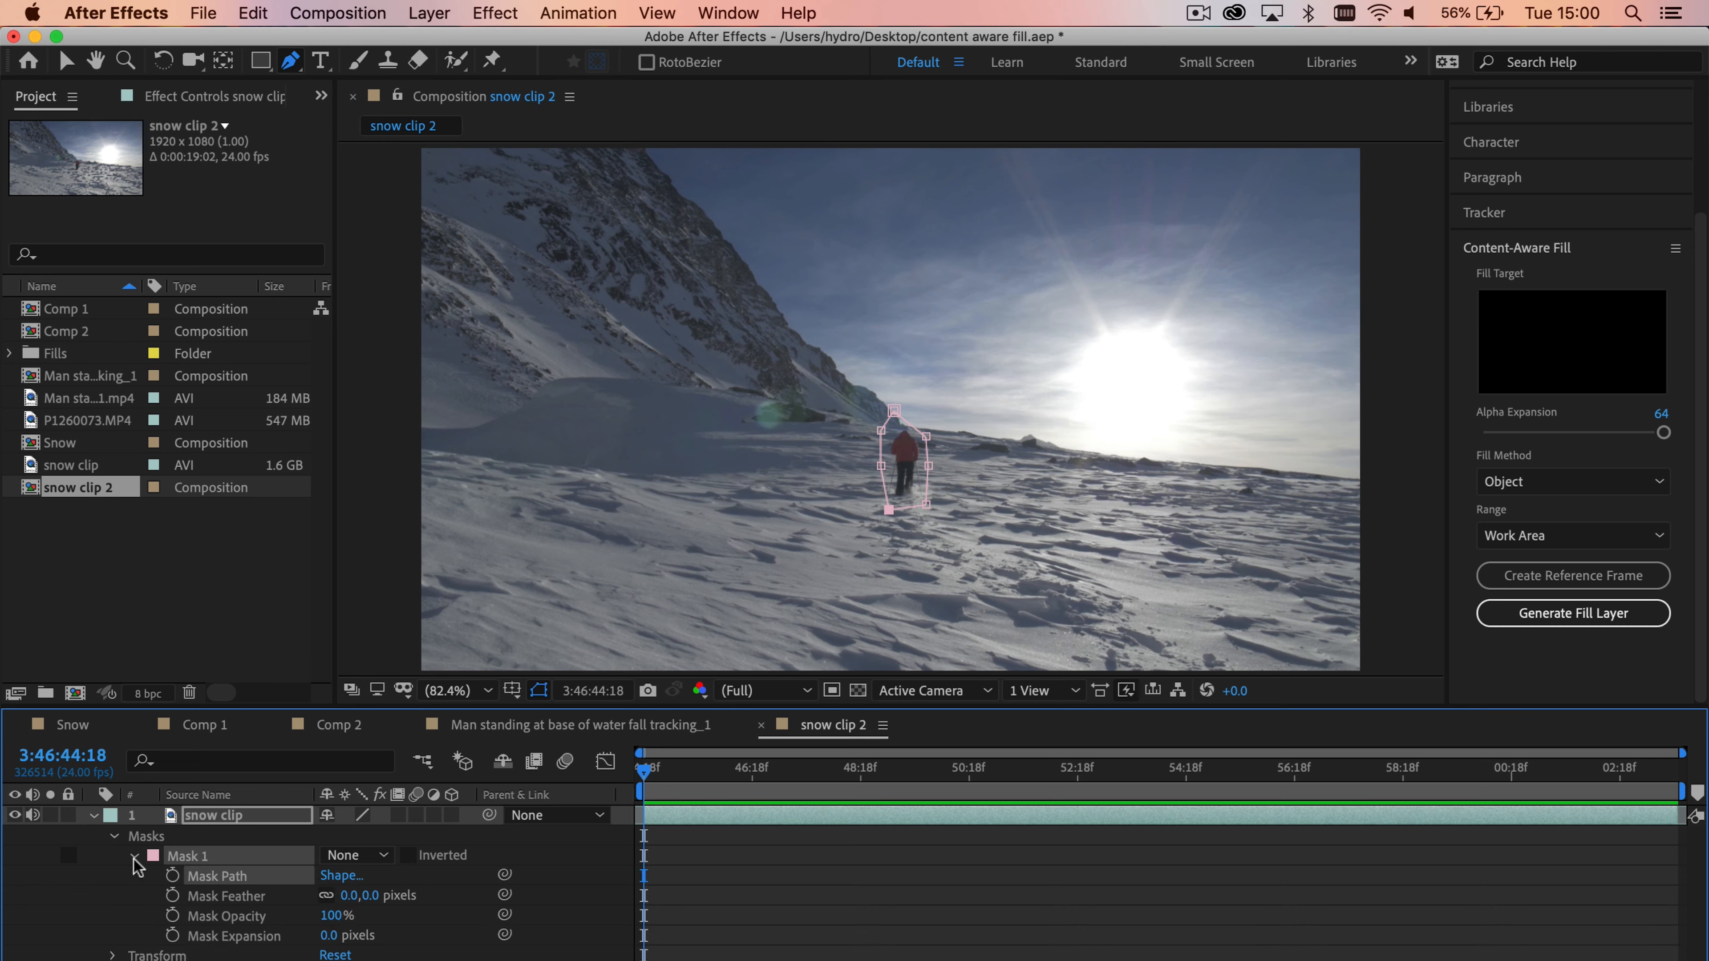
left_click(173, 875)
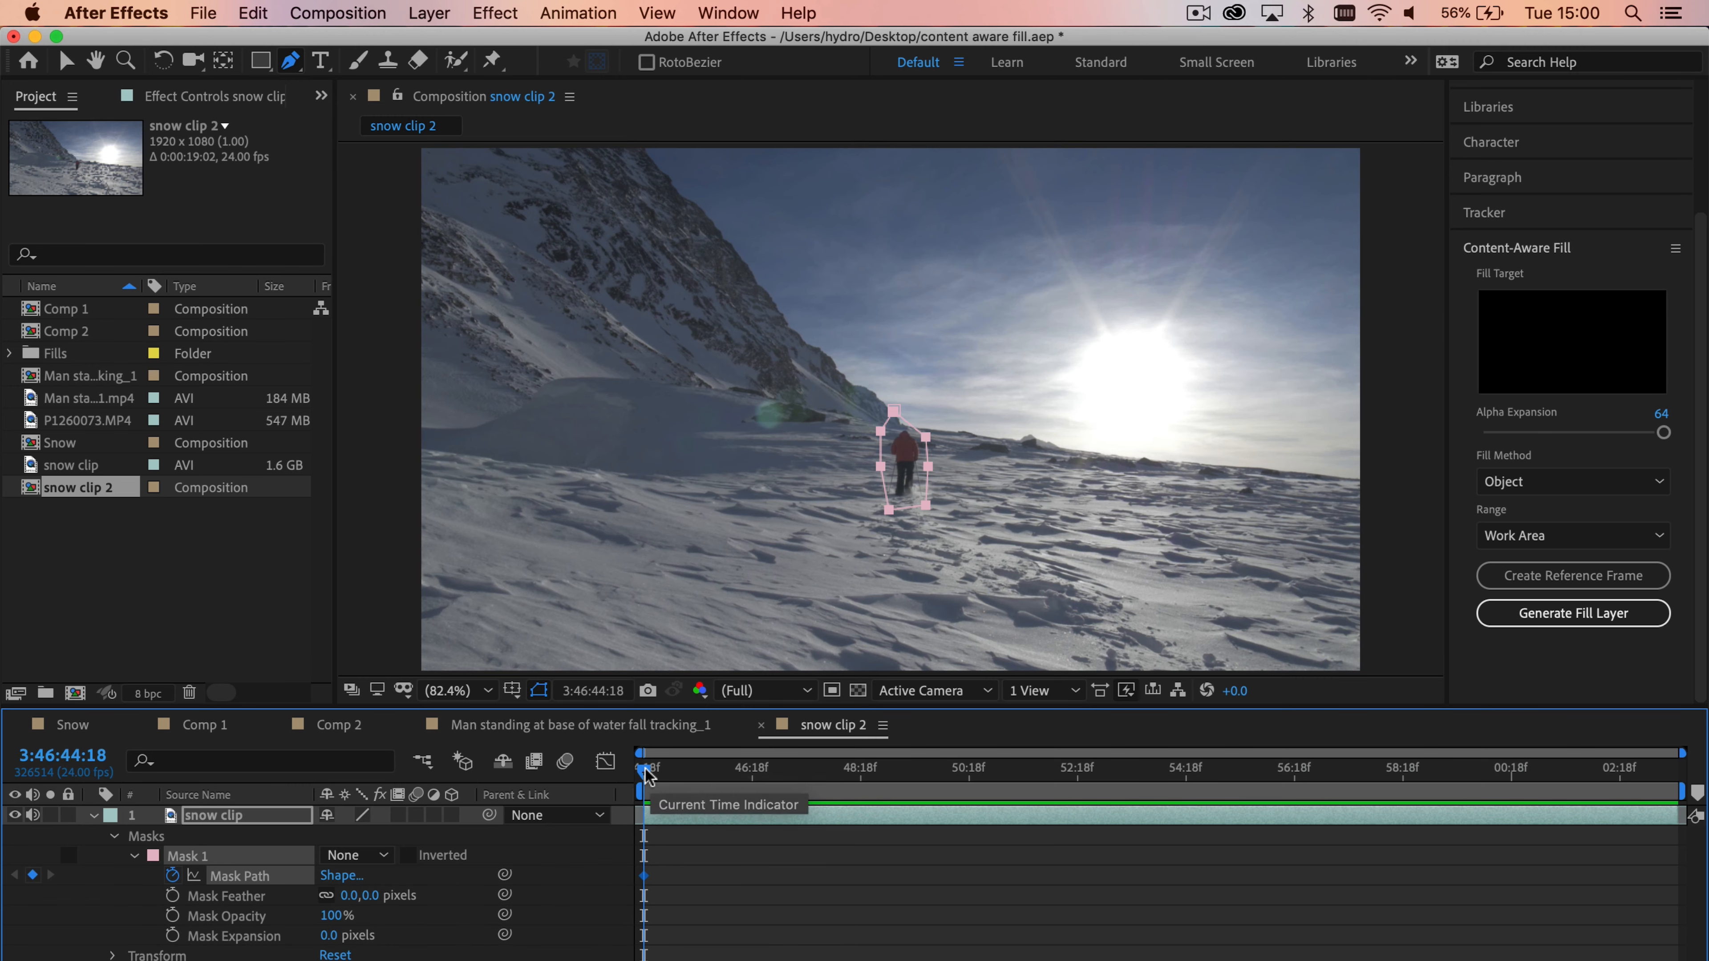
Reposition the mask over the walker at 3:46:48:20, 3:46:54:21 and further points, keyframing its path to the clip's end.
left_click_drag(659, 773, 867, 781)
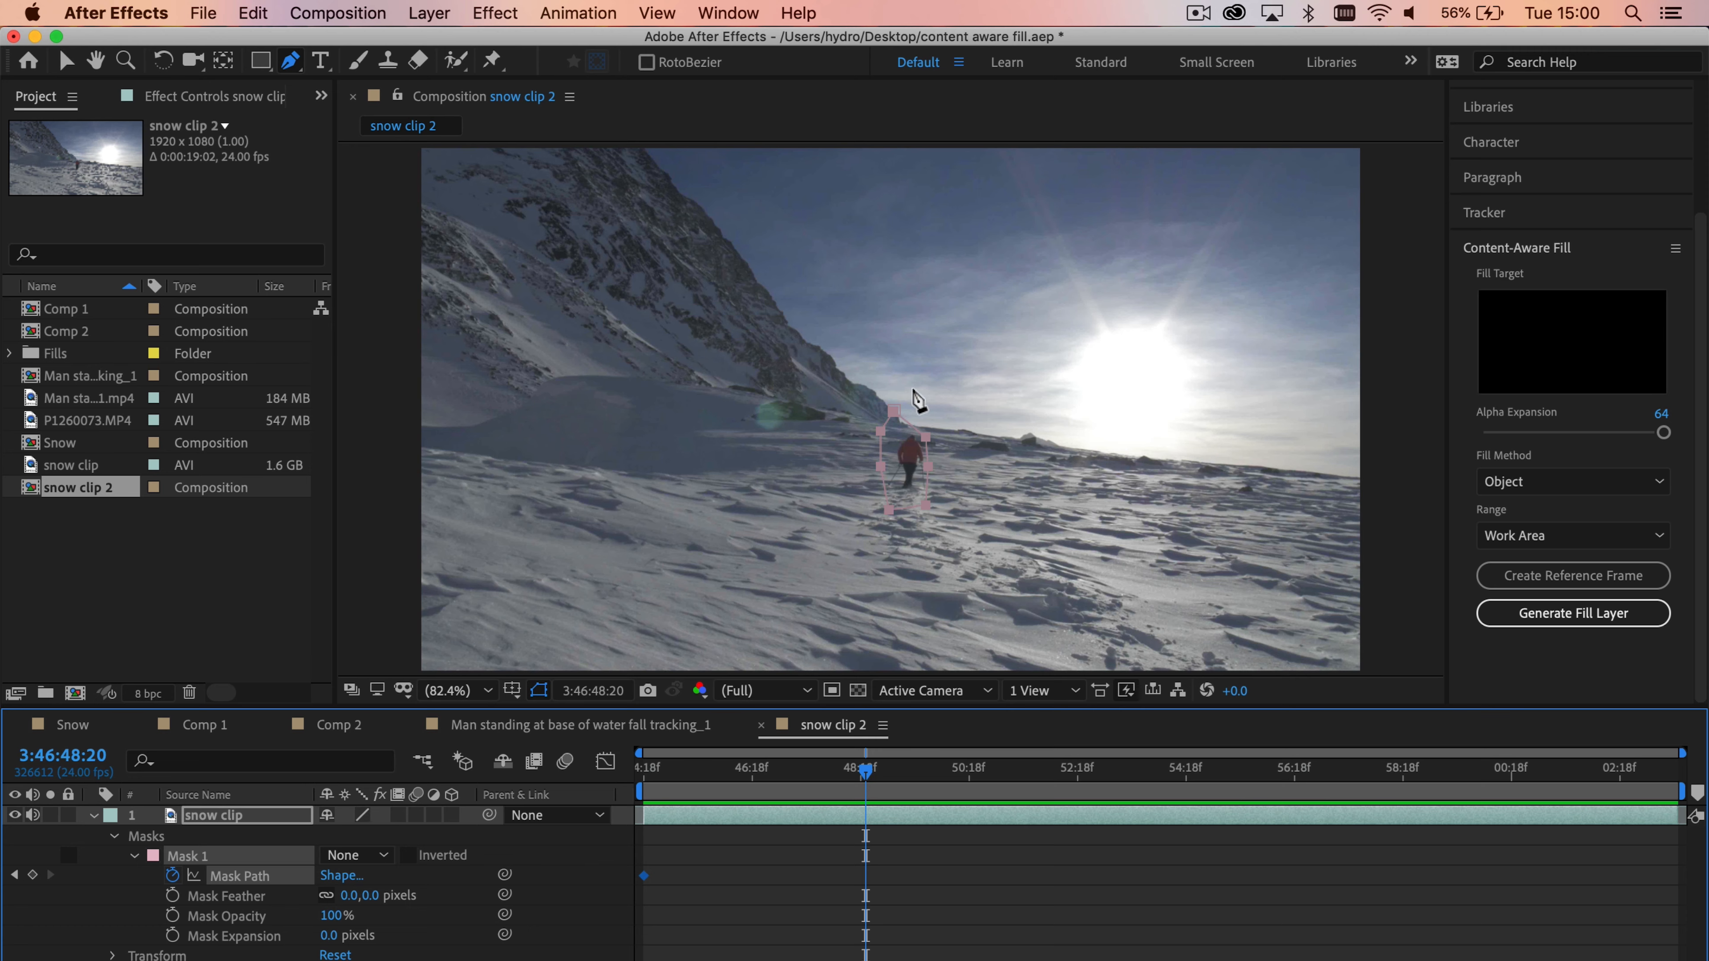
left_click_drag(894, 409, 900, 404)
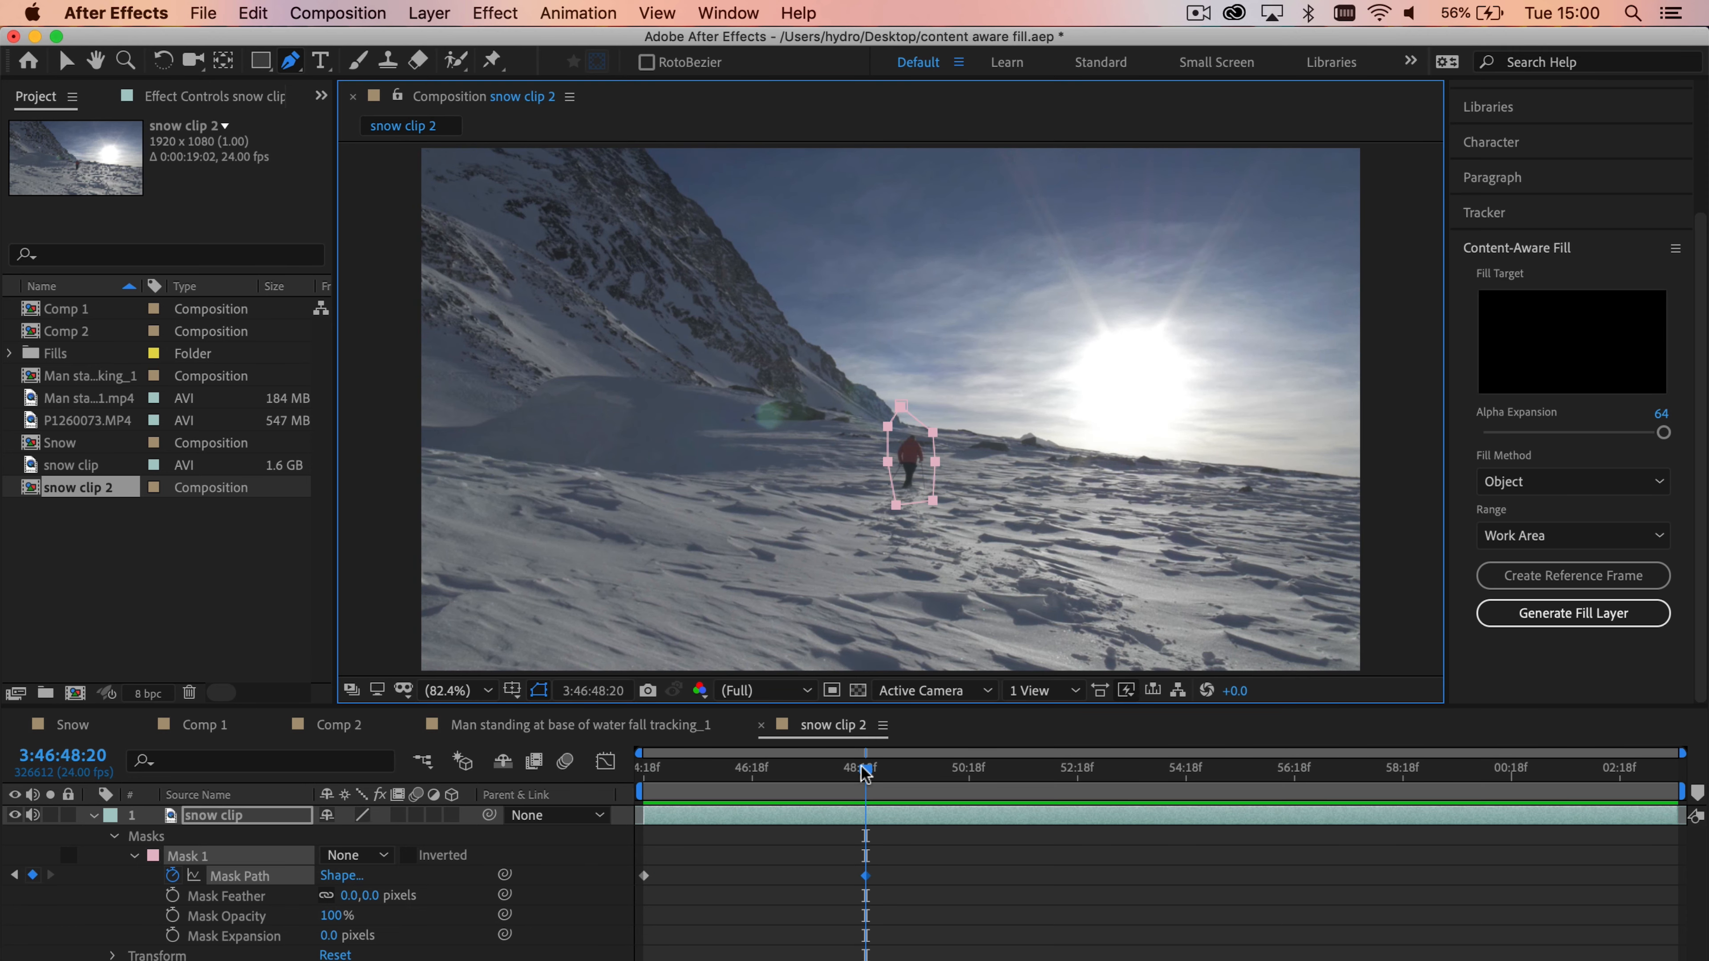
left_click_drag(866, 774, 1192, 787)
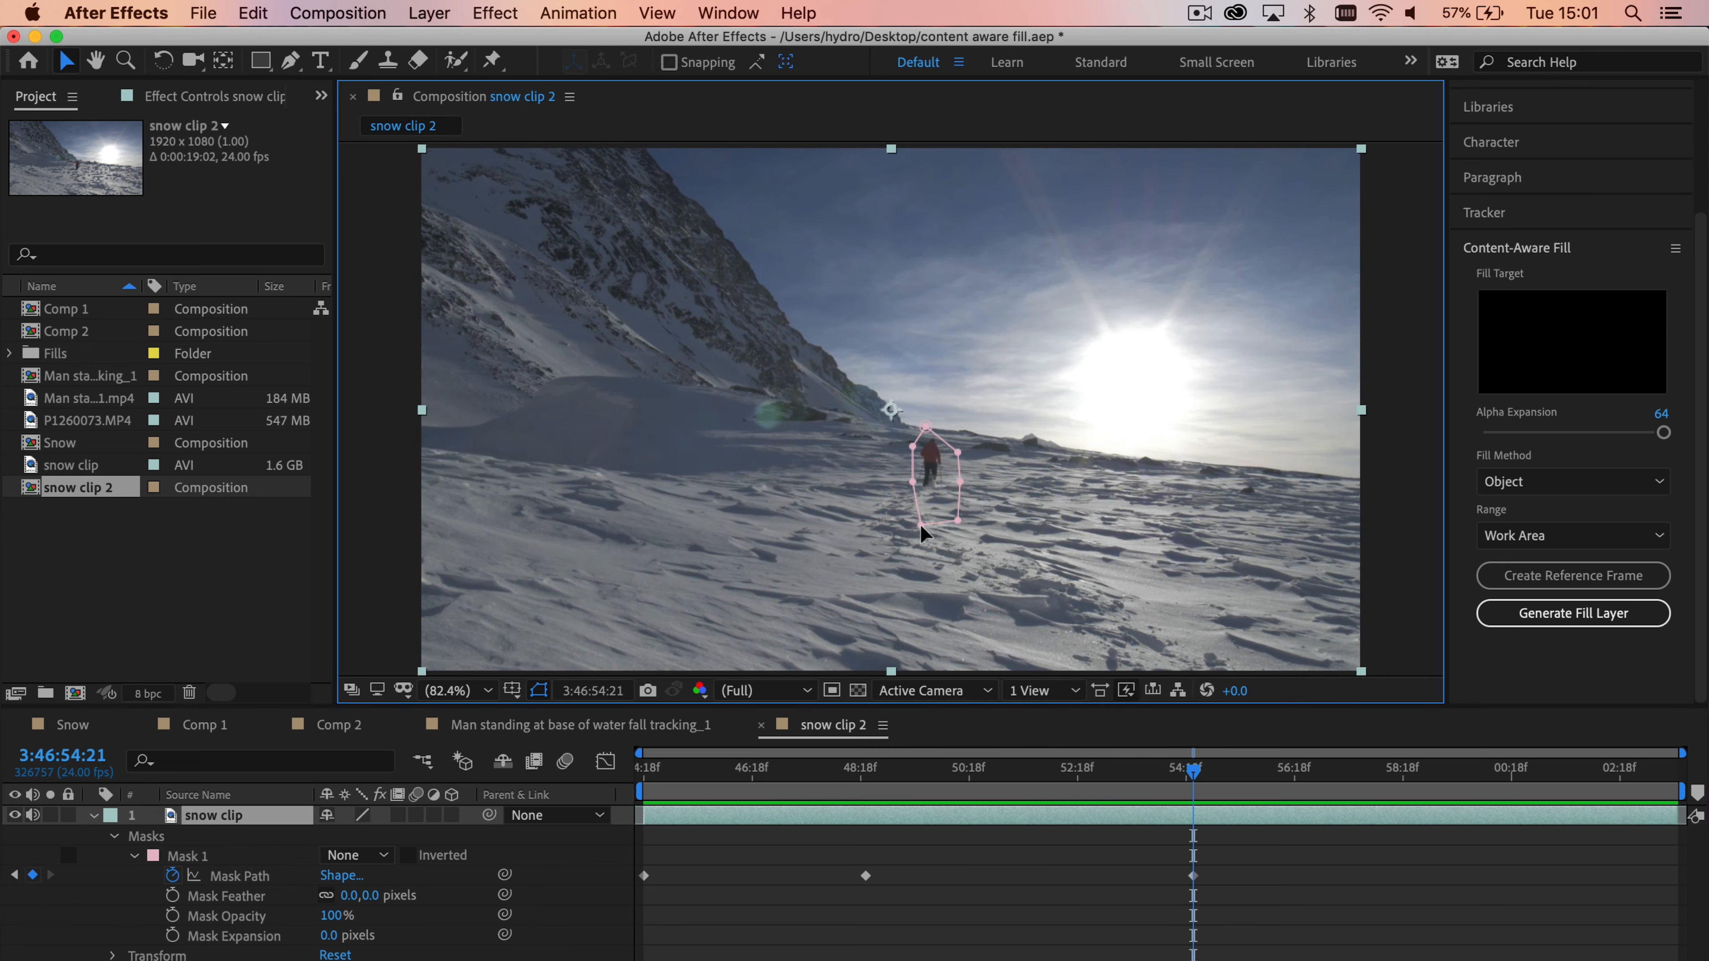
left_click_drag(920, 524, 952, 503)
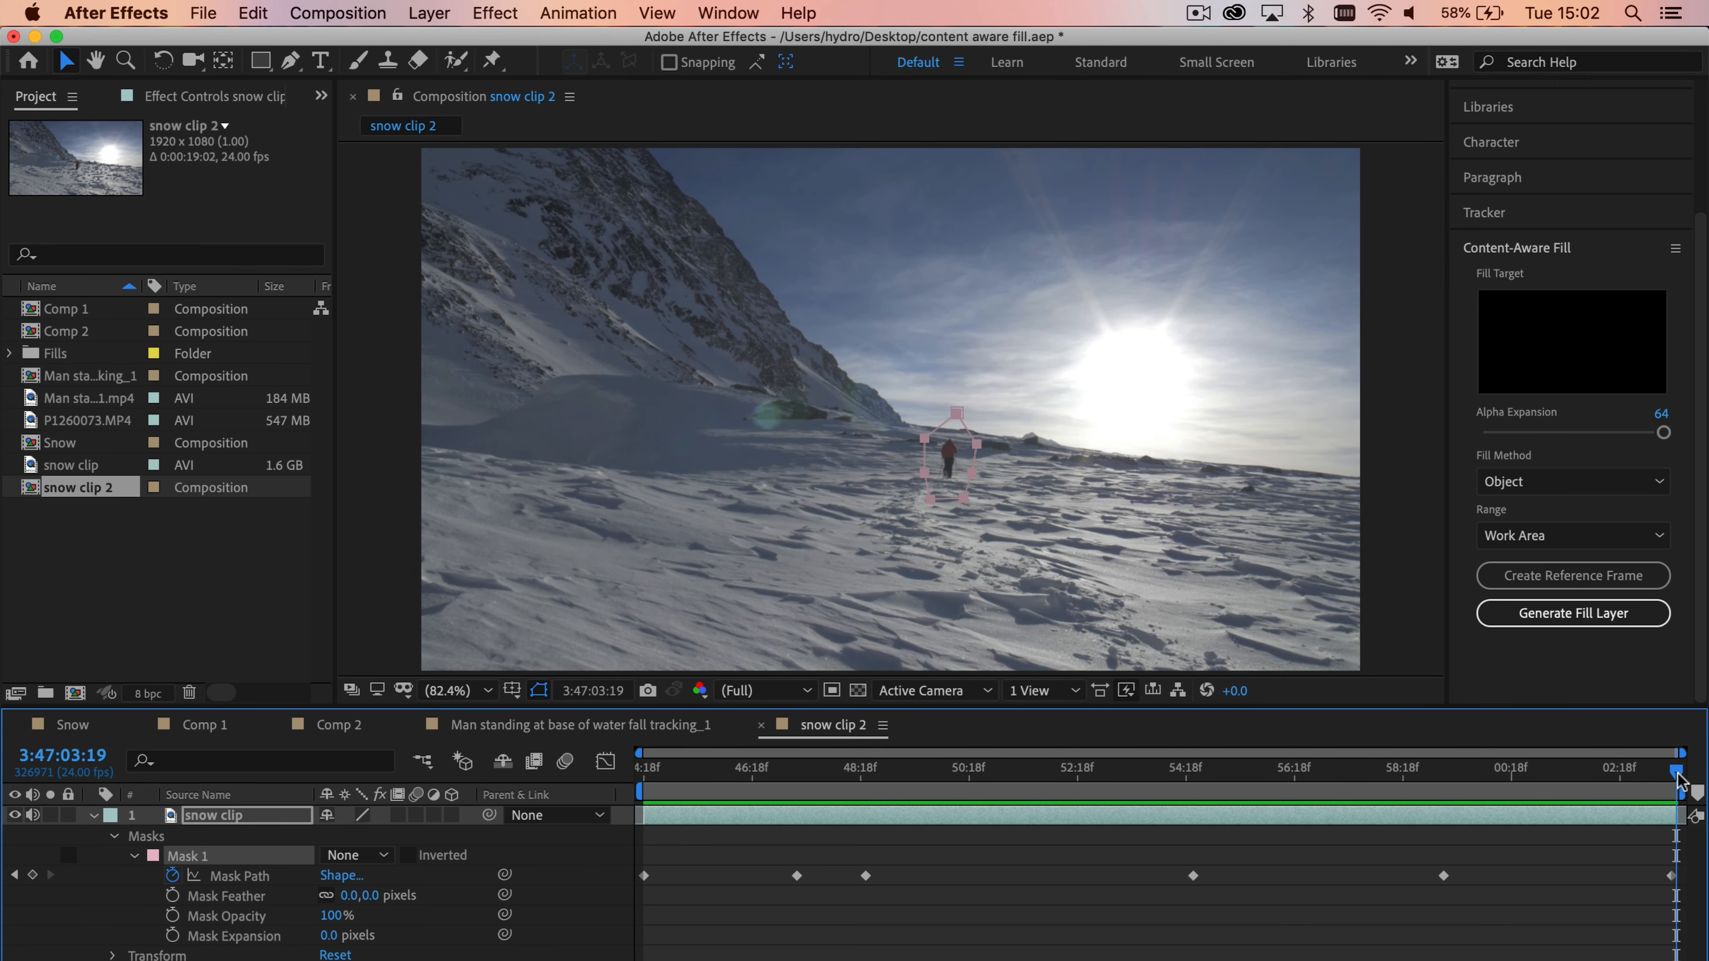
Widen the mask on the walker's left side at 3:46:47:19 and delete the Mask Path keyframe just before it.
left_click_drag(1678, 781, 809, 819)
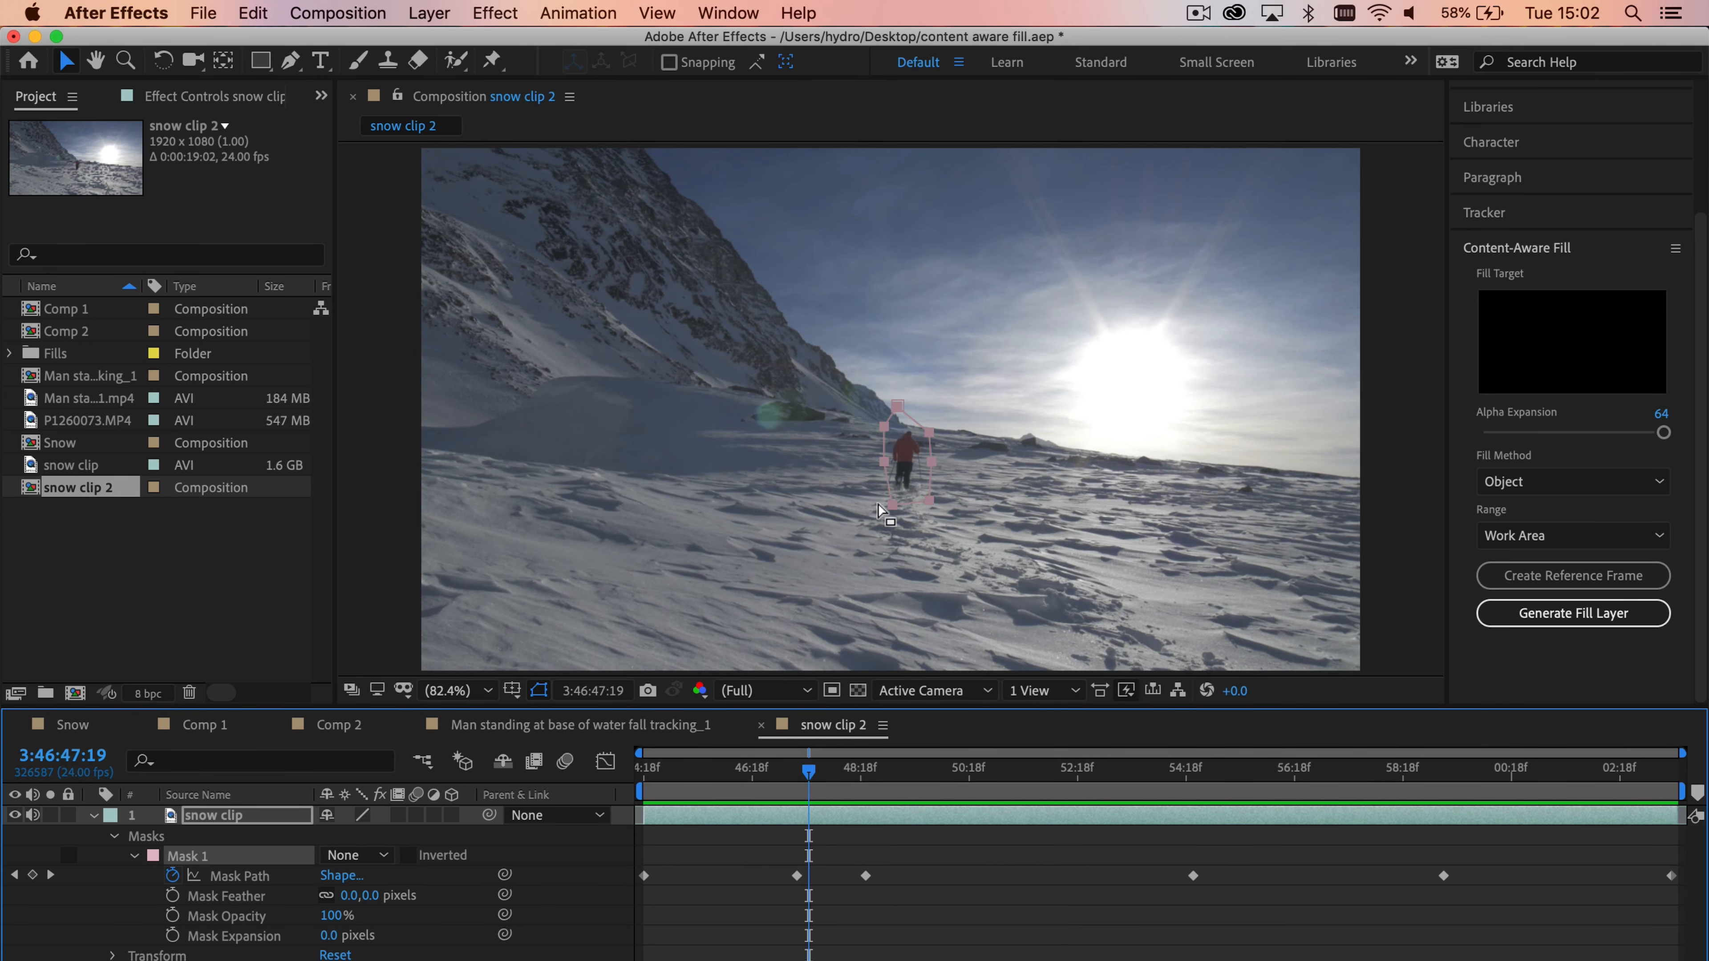
left_click(862, 479)
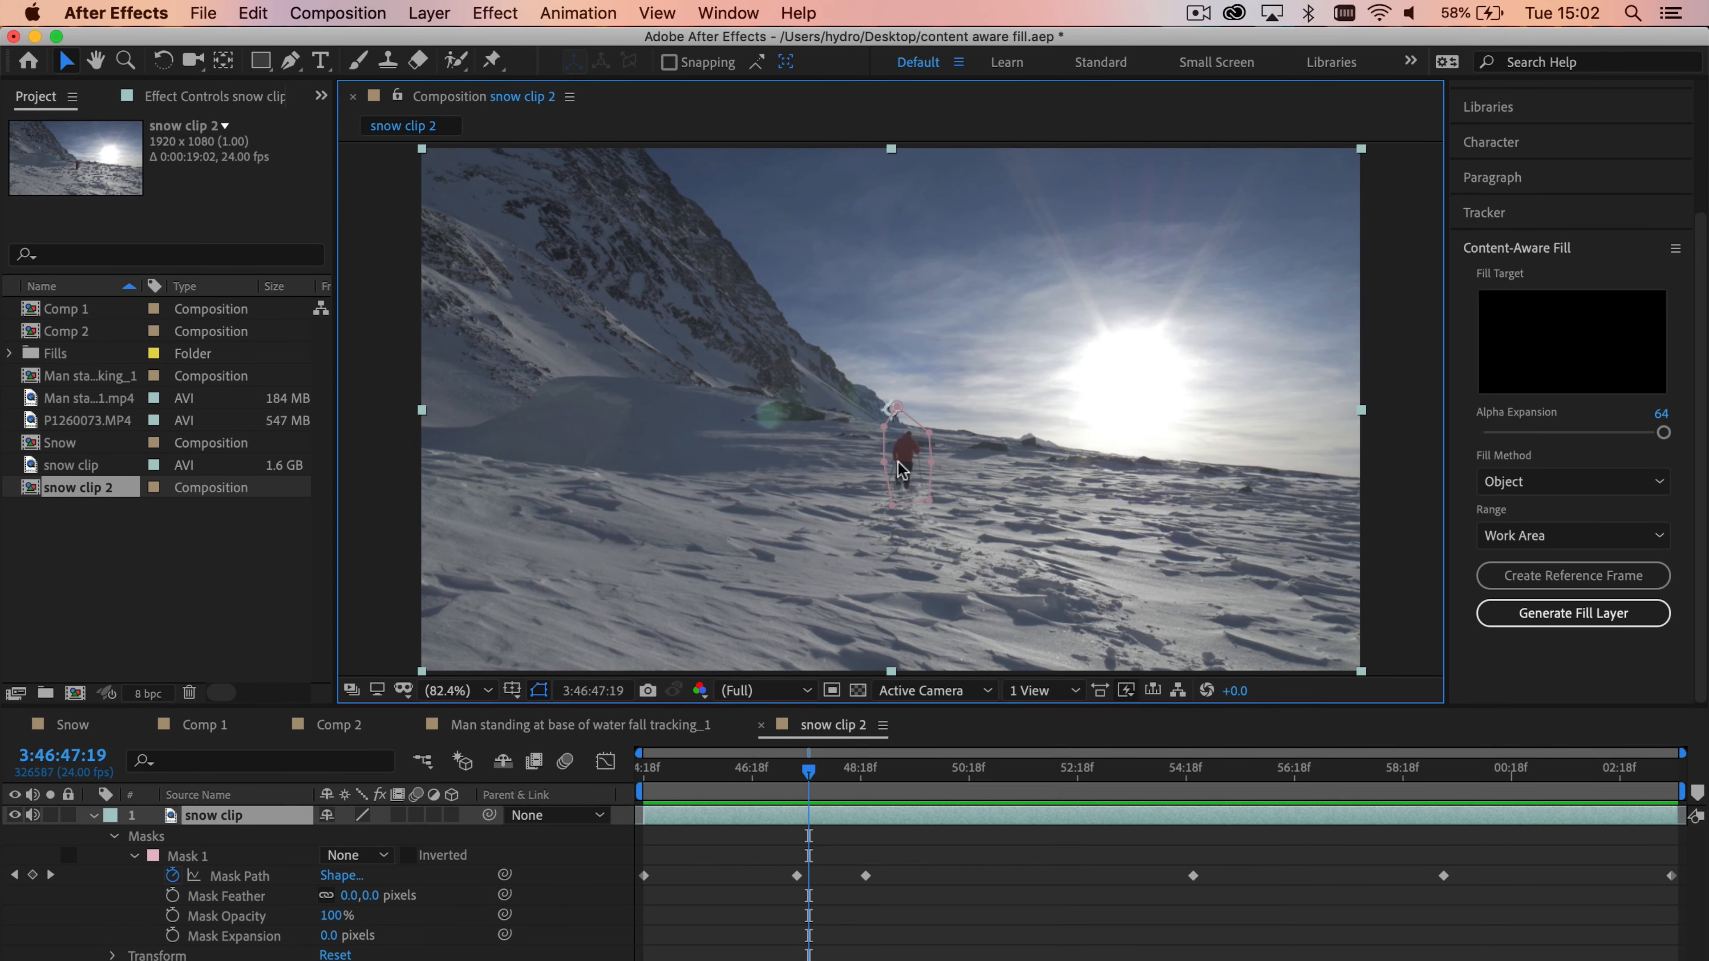
left_click_drag(884, 462, 873, 467)
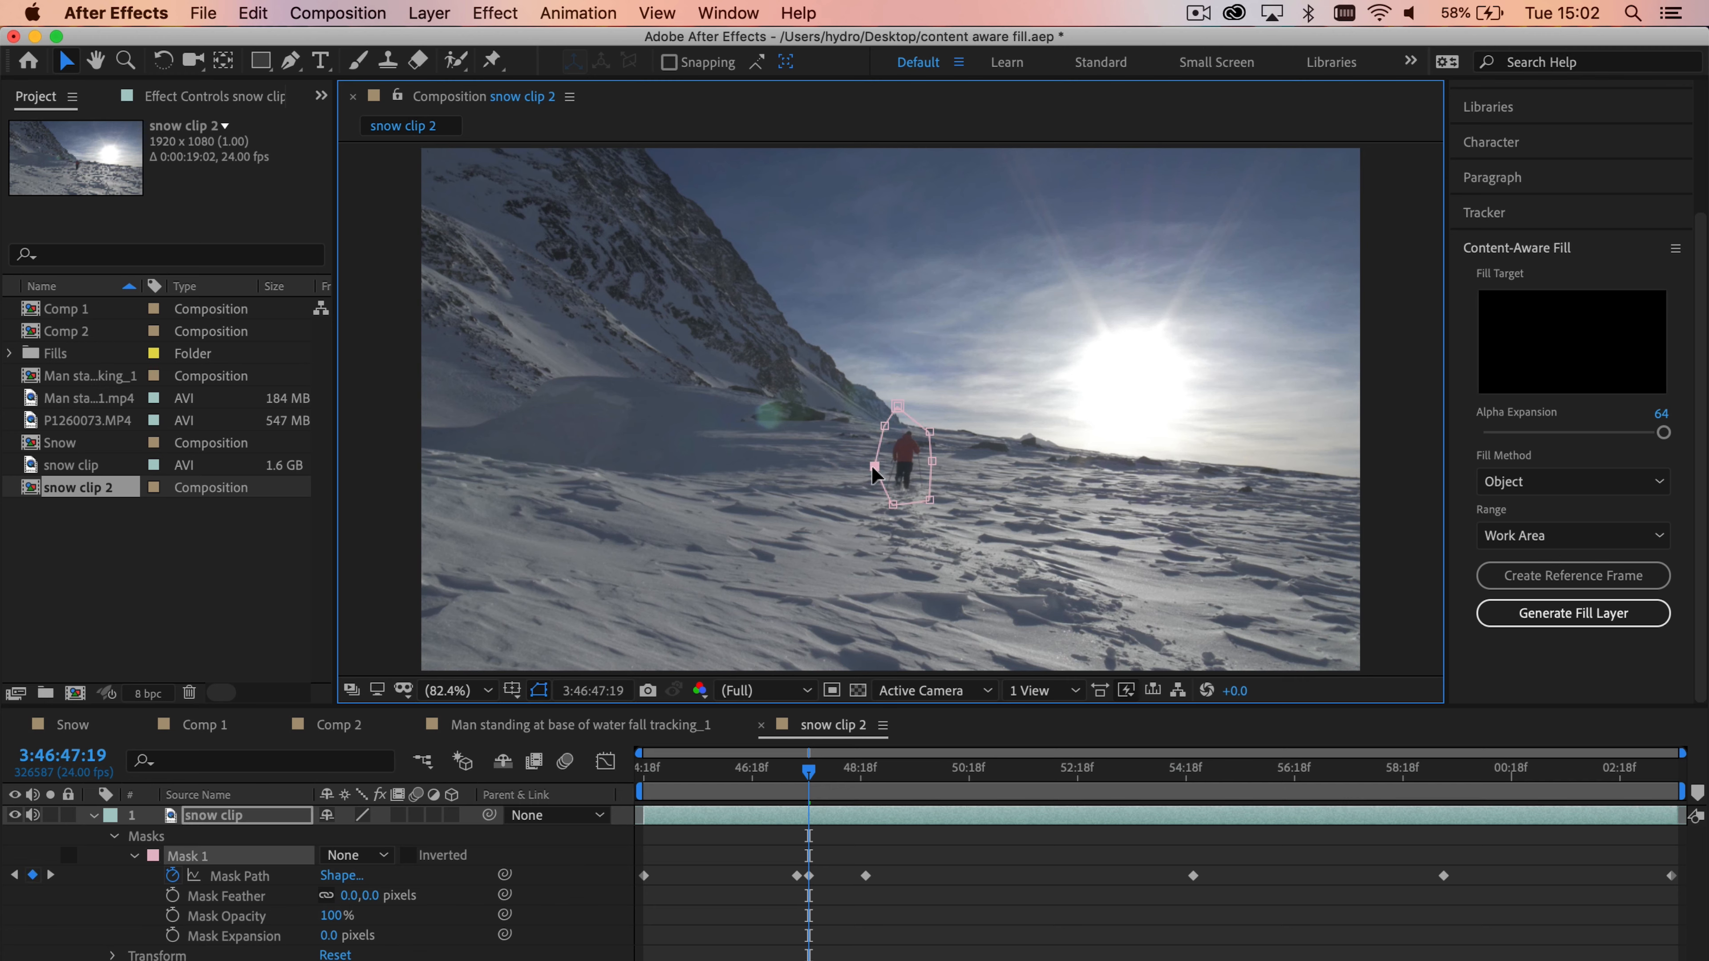
left_click(796, 875)
left_click(797, 878)
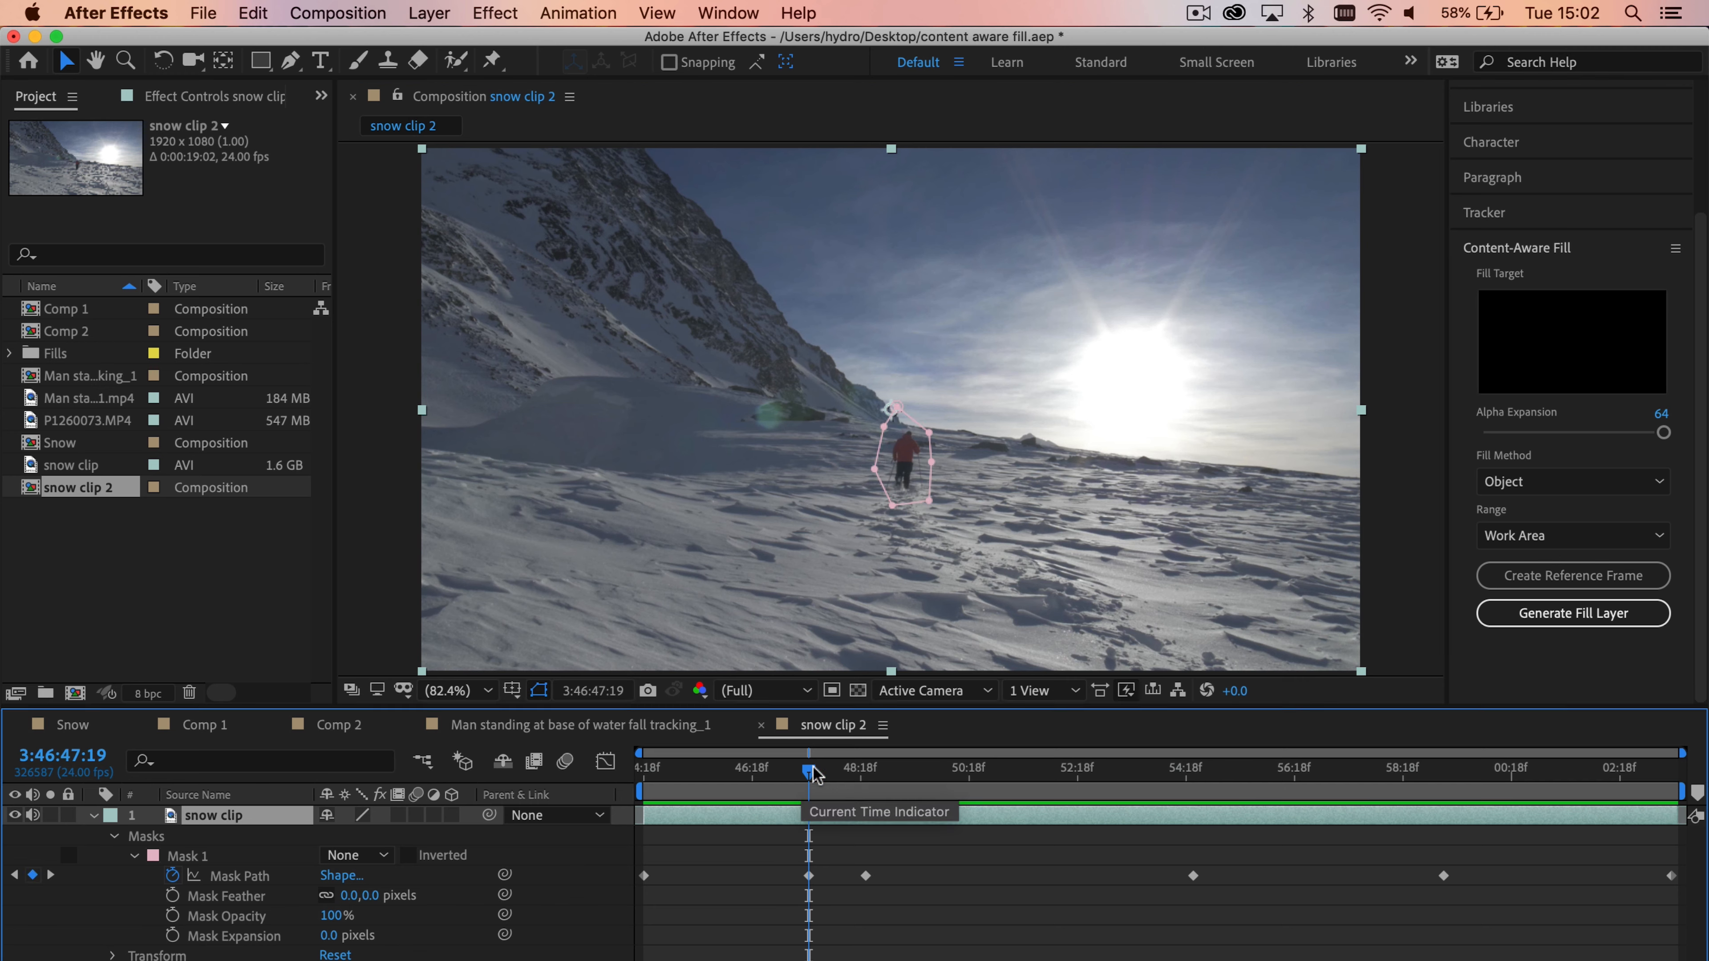
Return to the first frame, set Mask 1's mode to Subtract and check the cut-out against the transparency grid.
left_click_drag(807, 779, 493, 821)
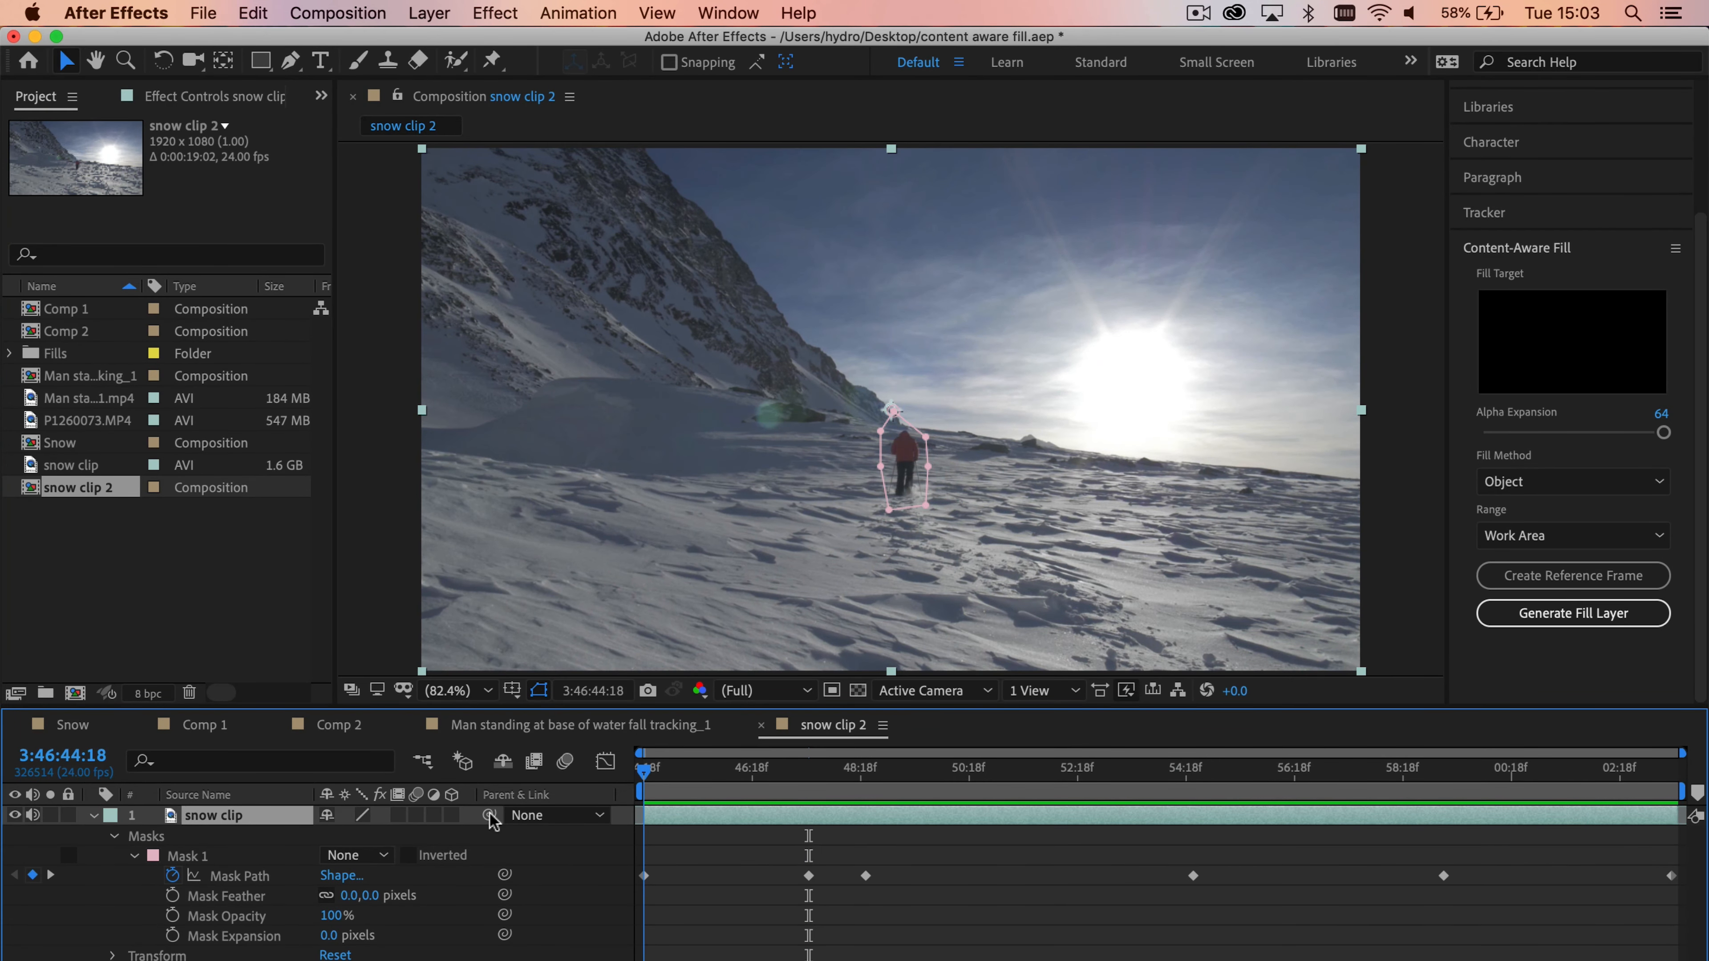
left_click(389, 862)
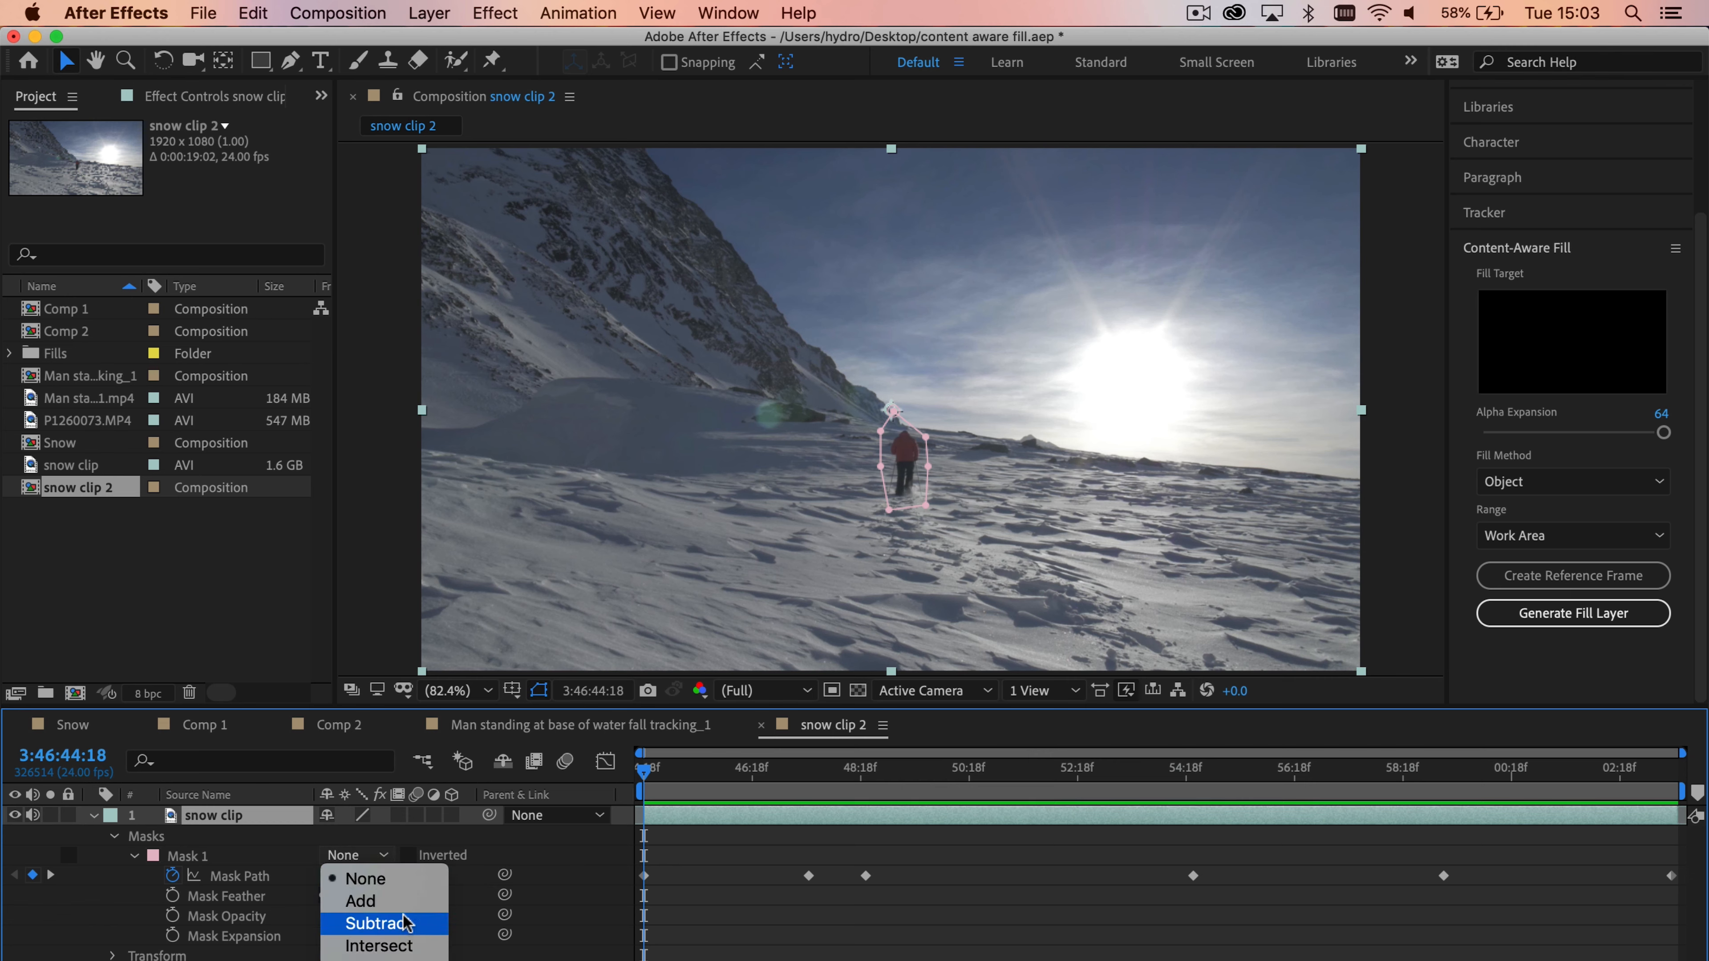
left_click(402, 931)
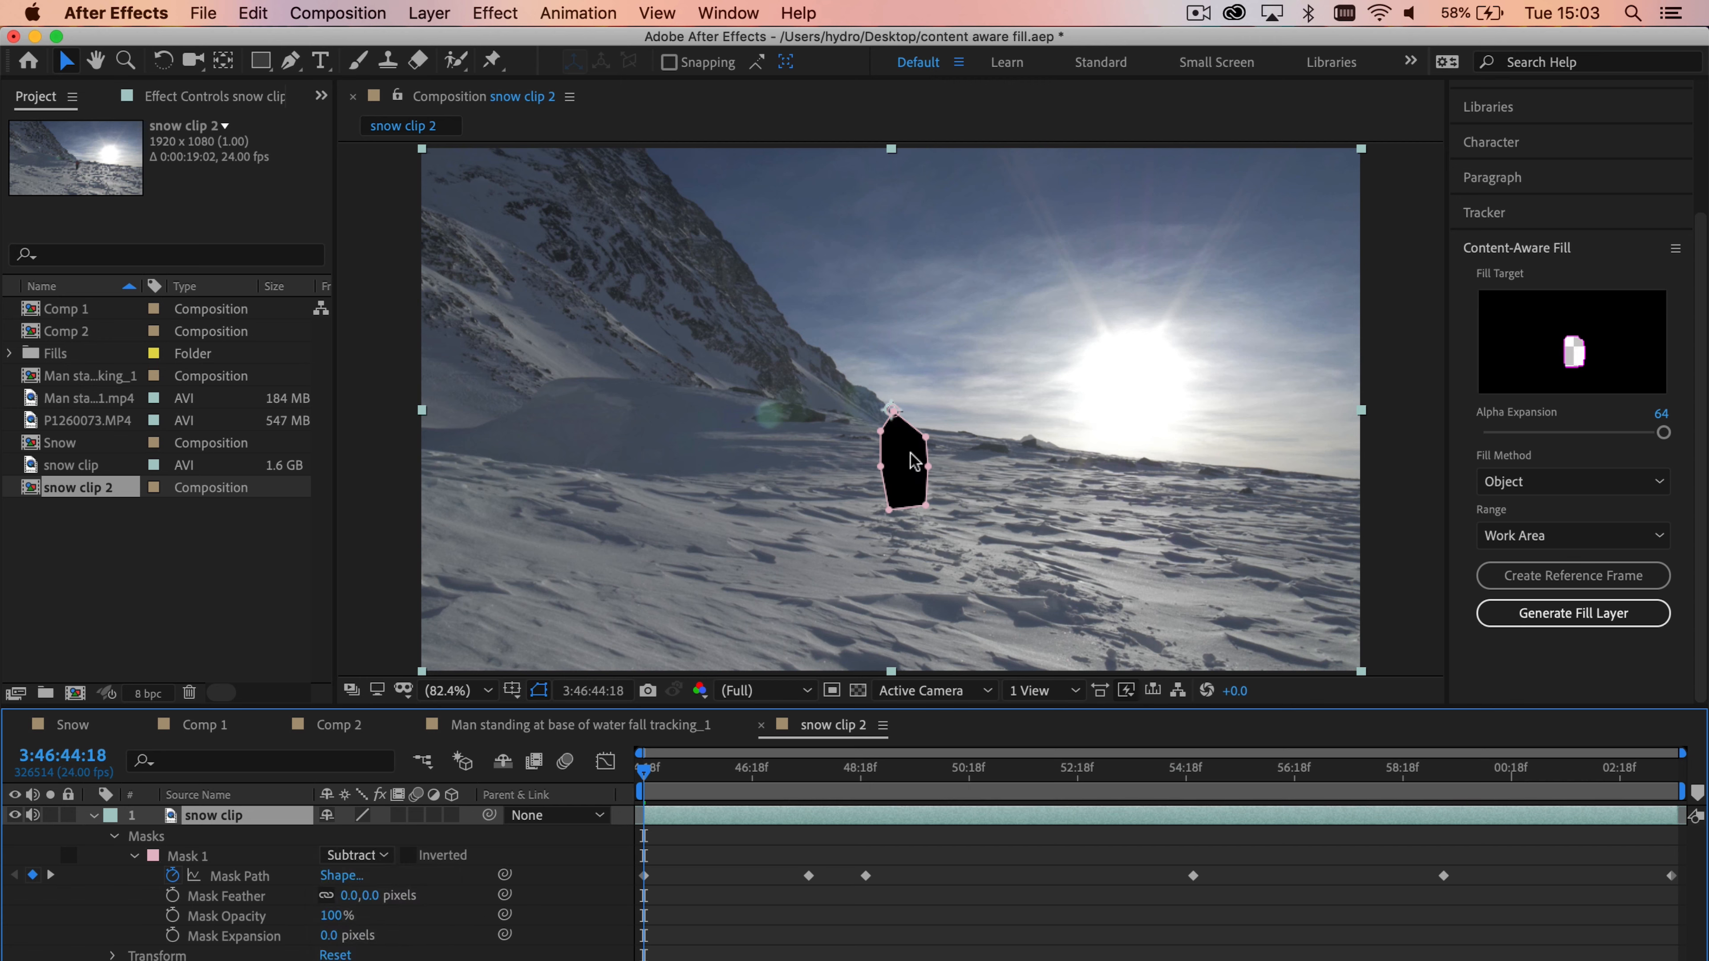
left_click(857, 691)
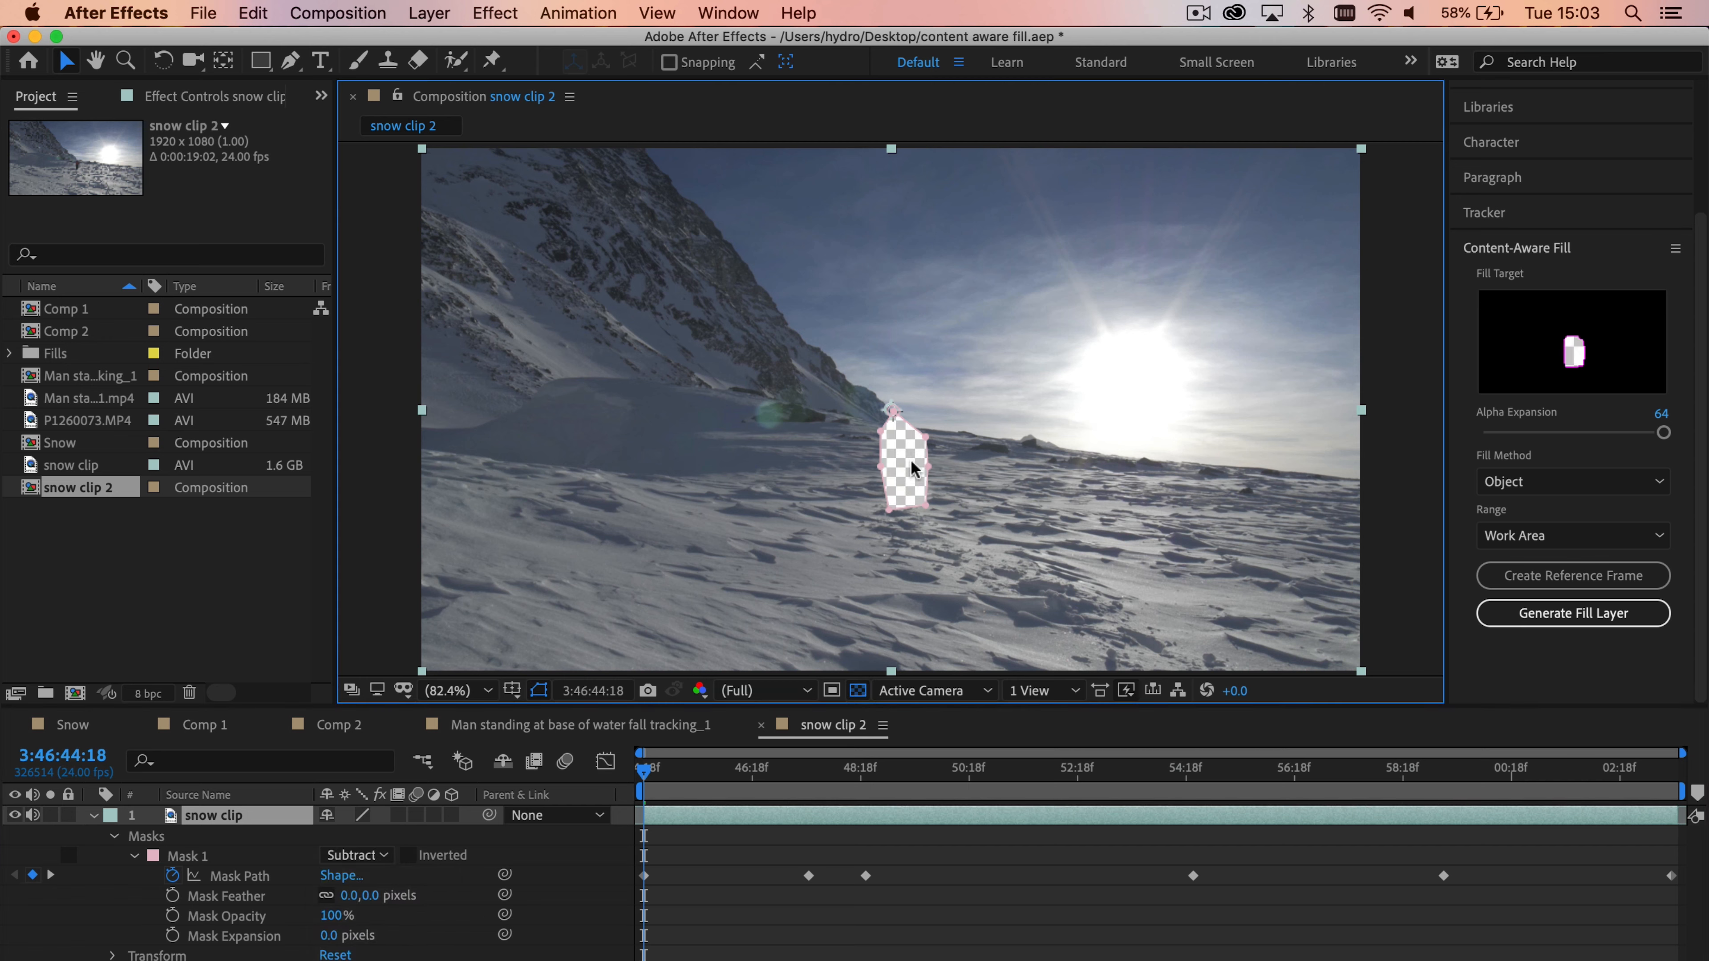
left_click(859, 690)
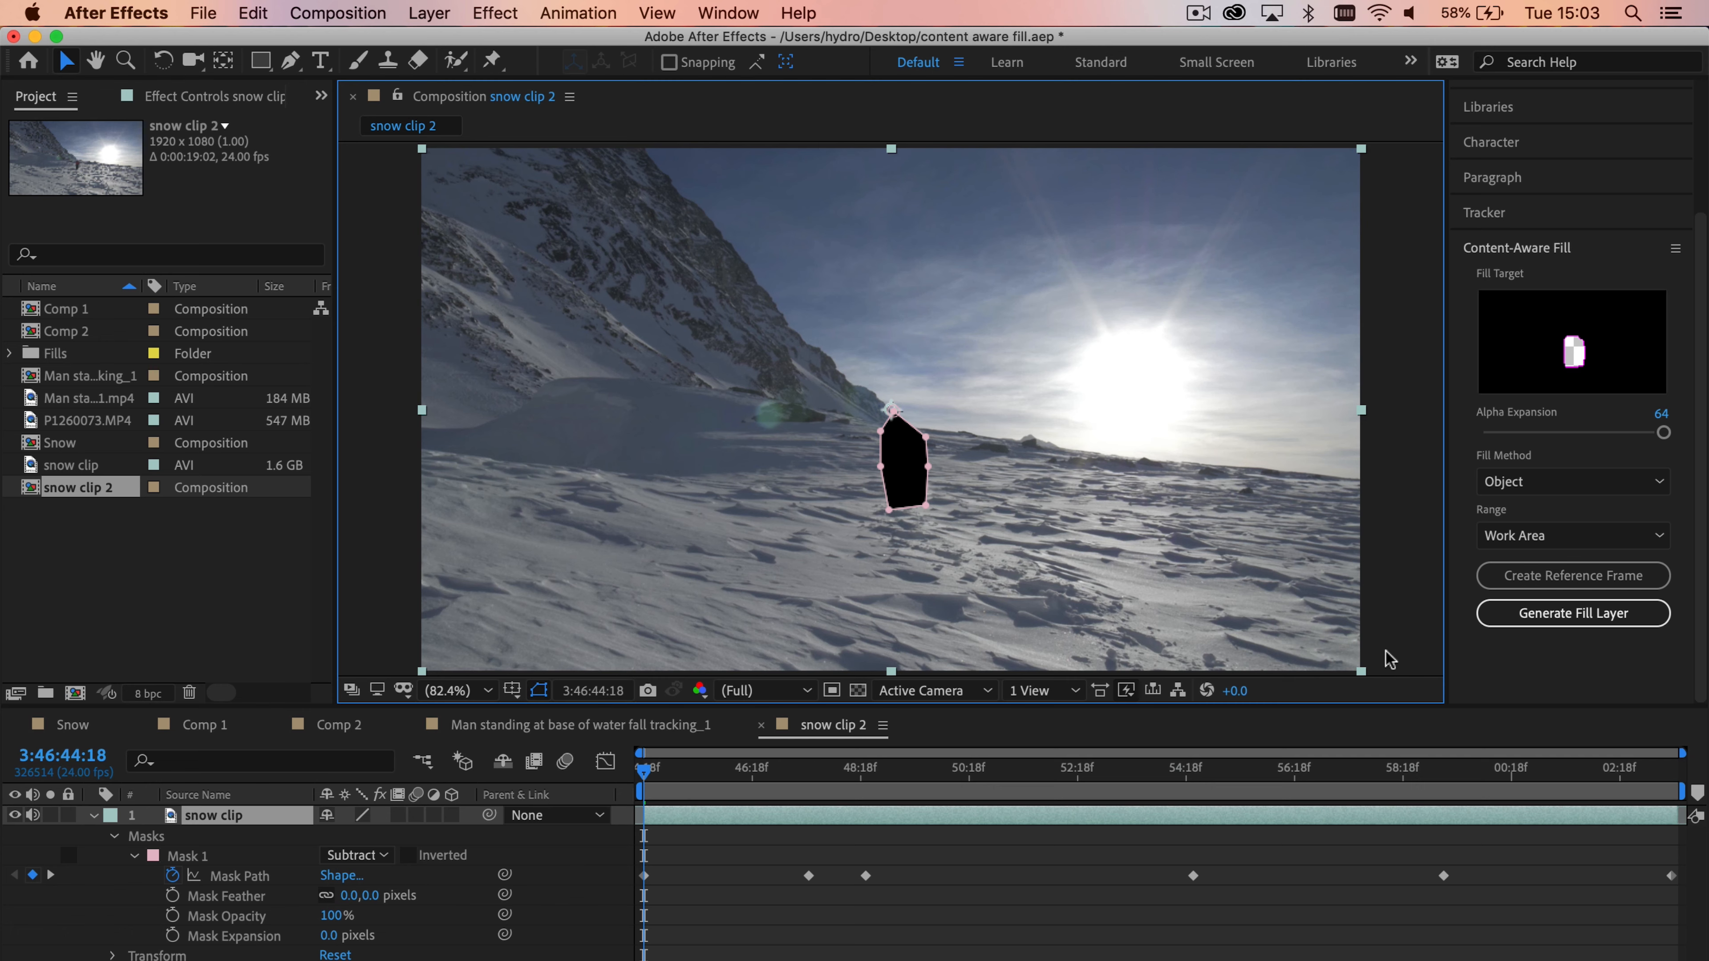
Generate a Content-Aware Fill layer for the cut-out walker with the Object method over the work area.
left_click(1600, 616)
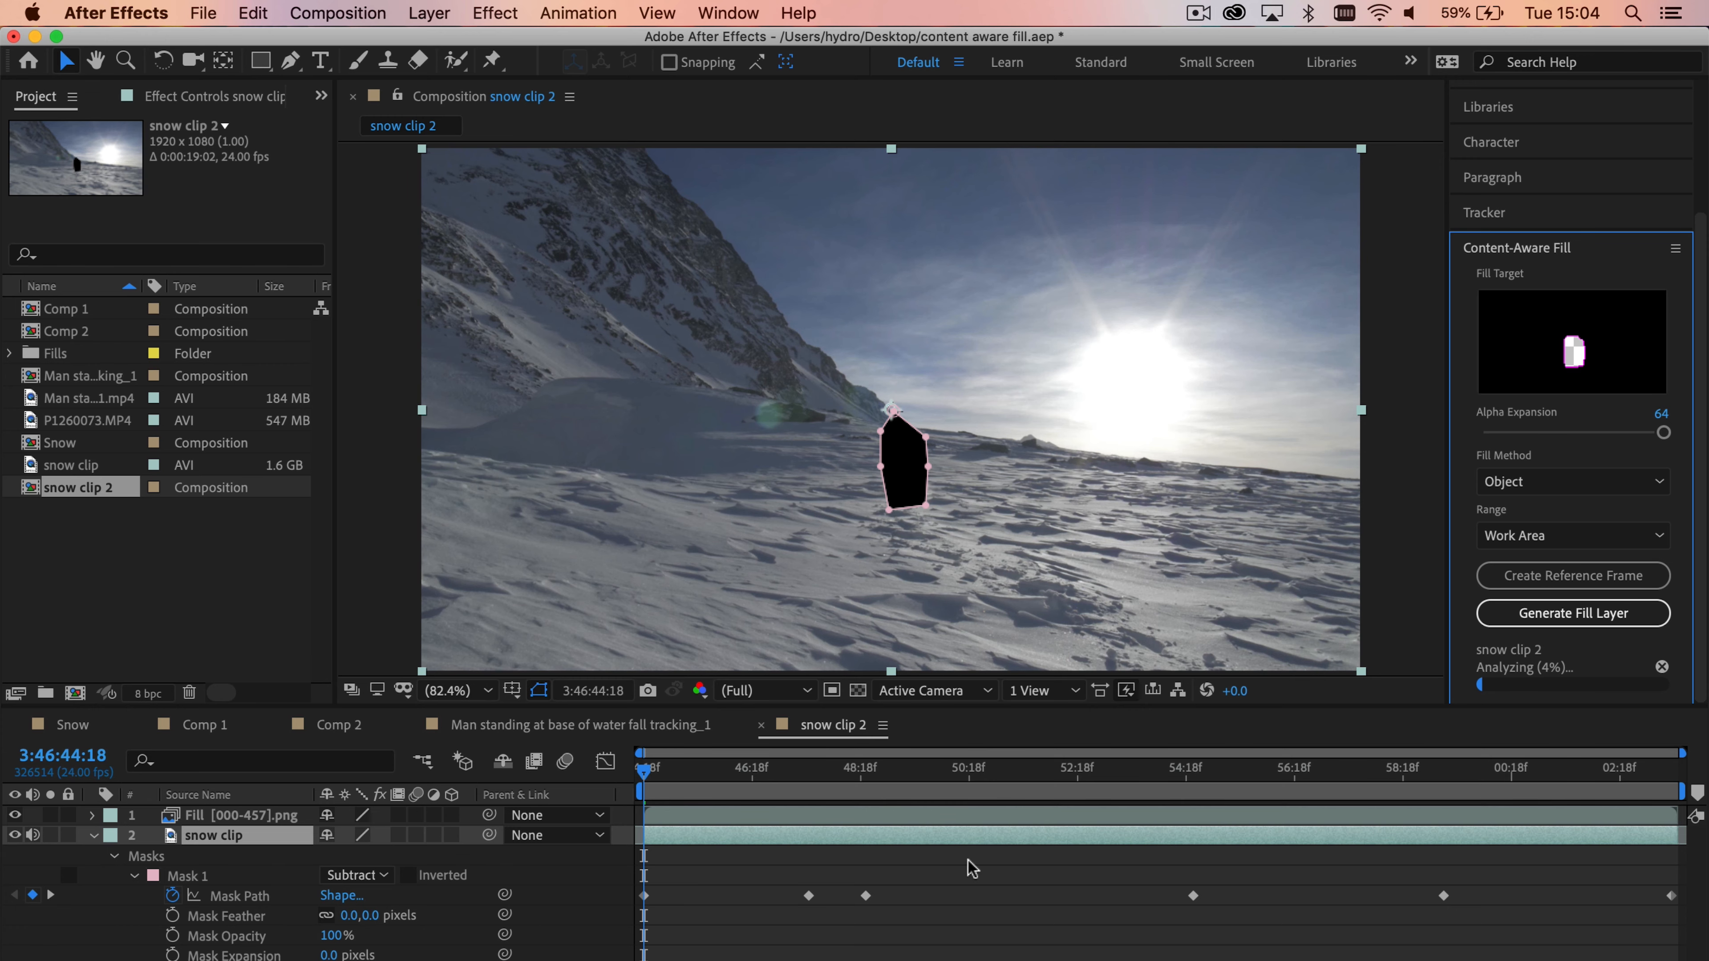
Scrub and play the Snow composition to examine how the fill layer replaces the walker on the snow.
left_click(762, 784)
left_click_drag(763, 774, 626, 789)
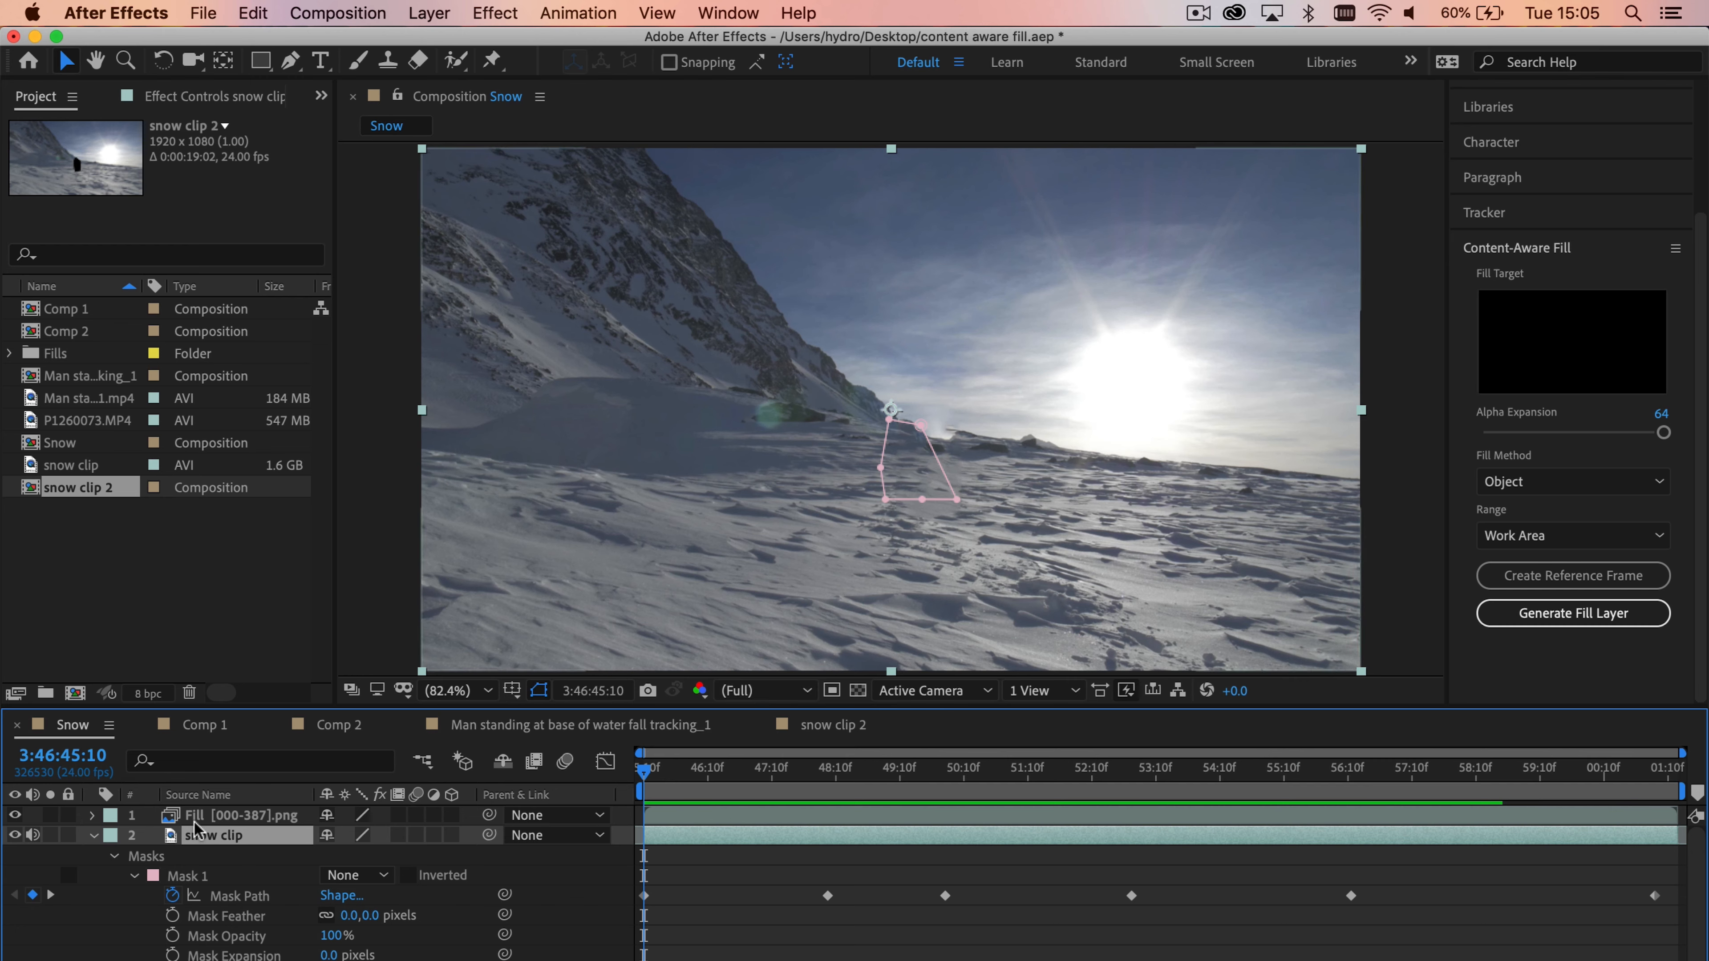
key("space")
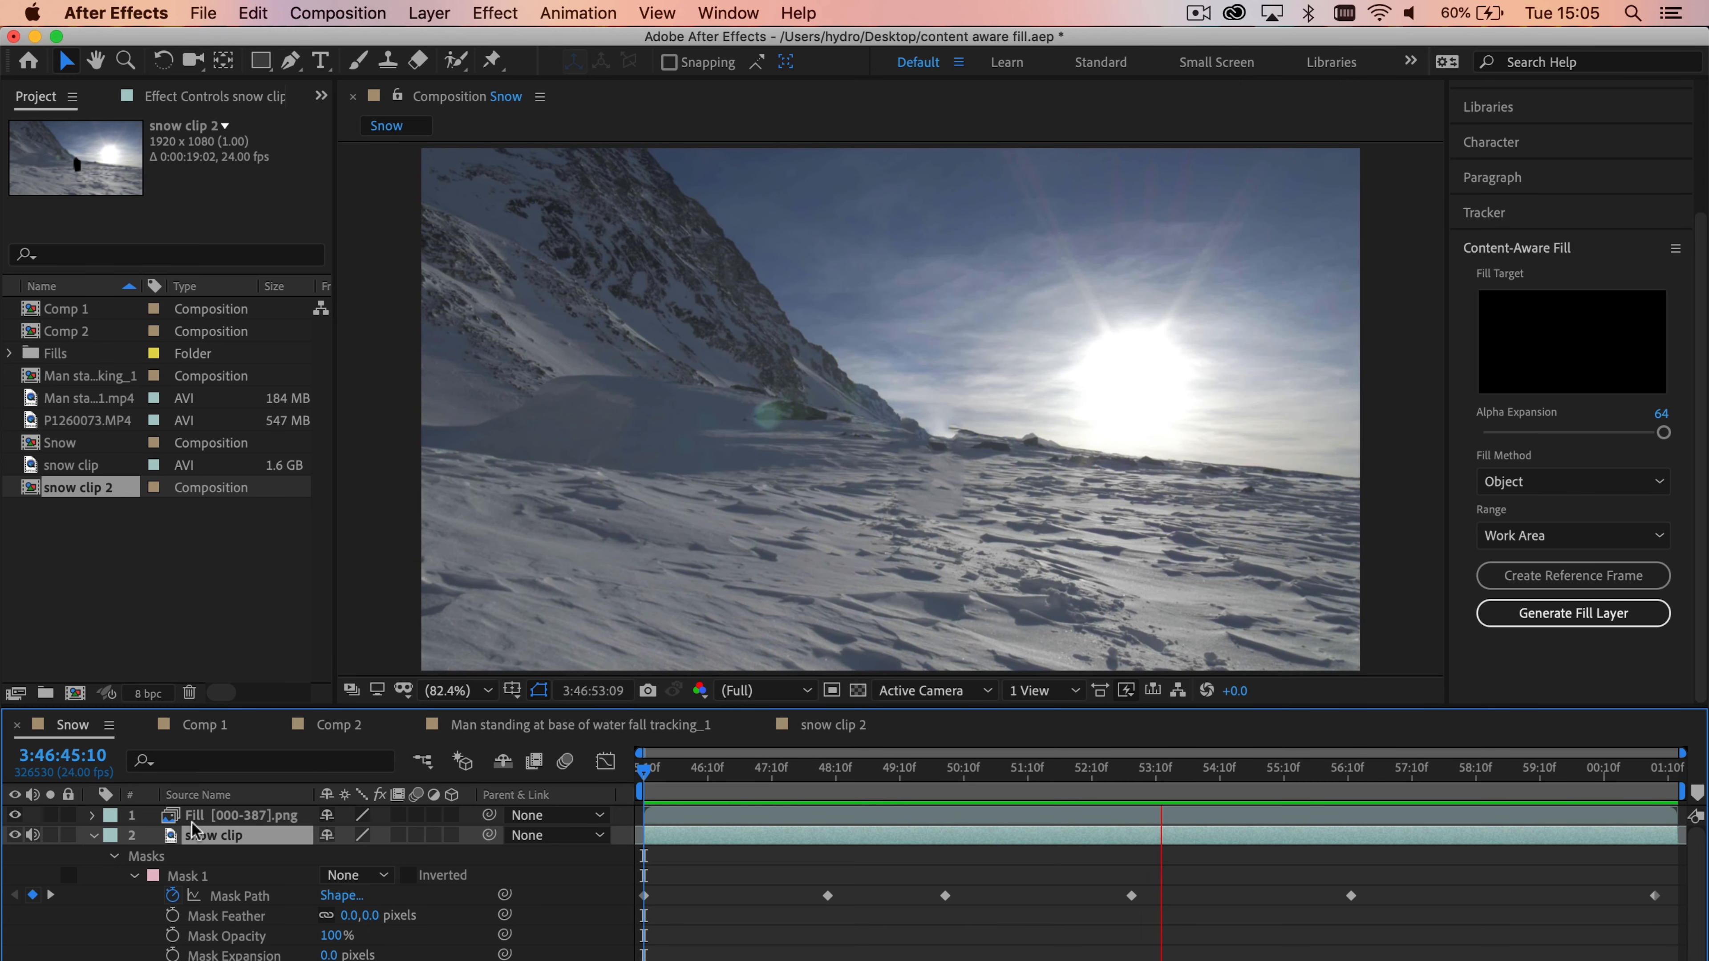
key("space")
left_click_drag(1166, 772, 629, 787)
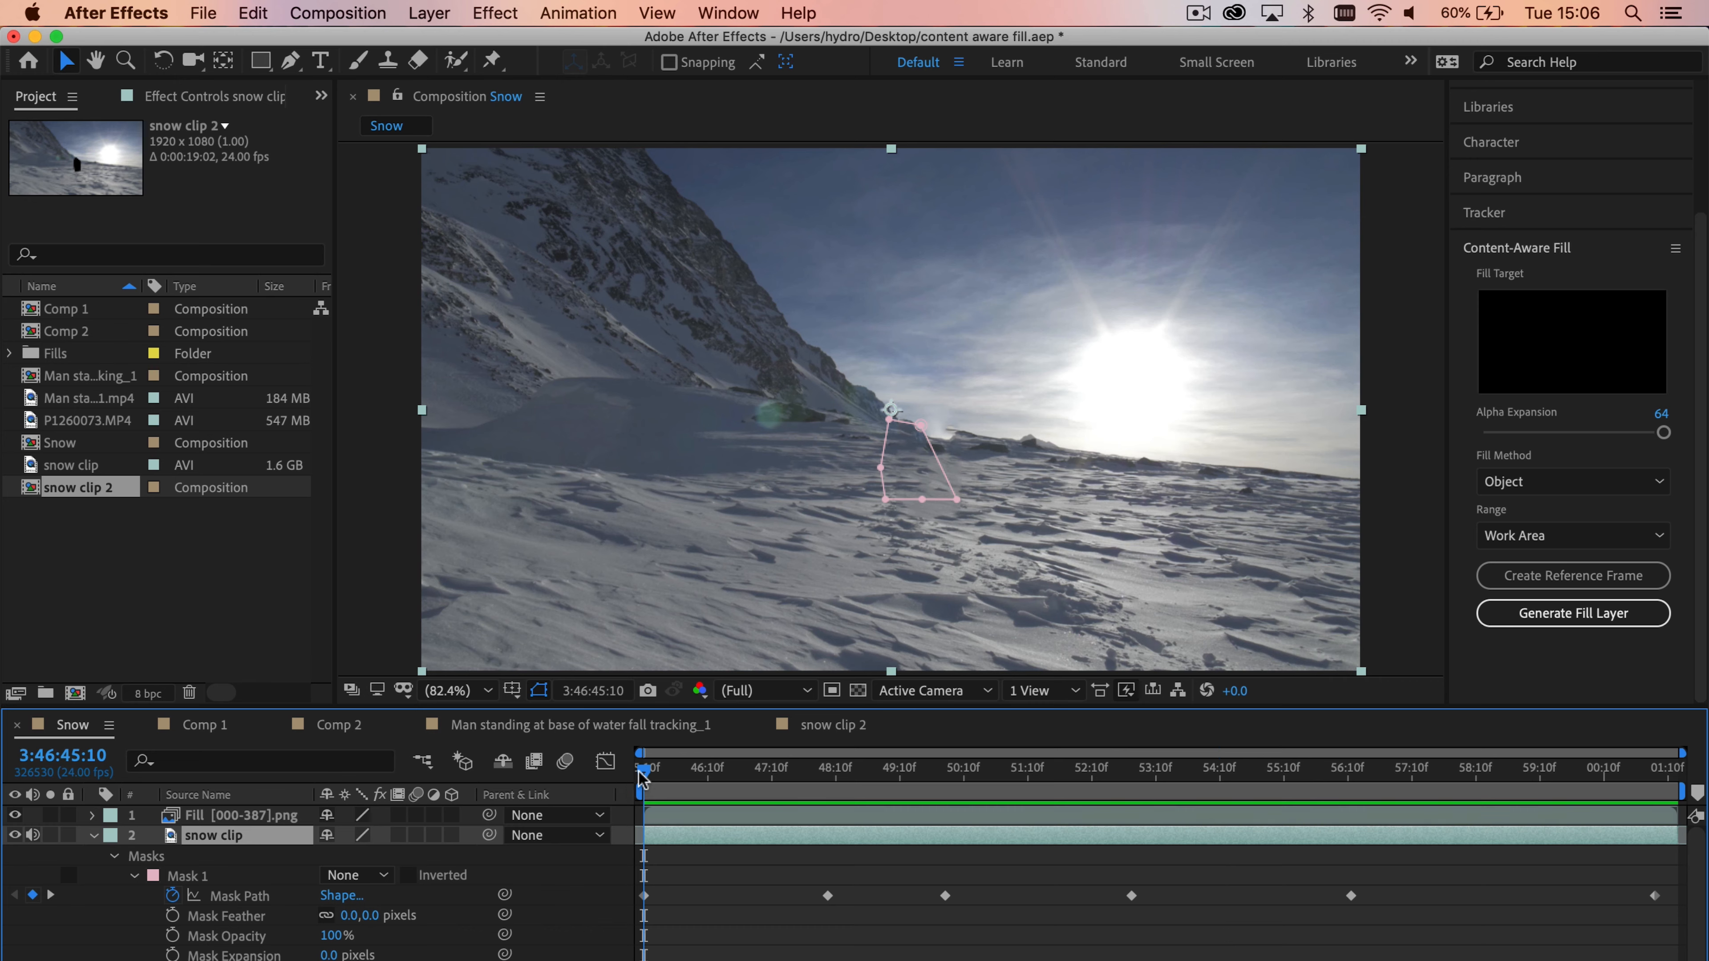
left_click_drag(643, 780, 999, 774)
left_click(835, 774)
key("Home")
key("space")
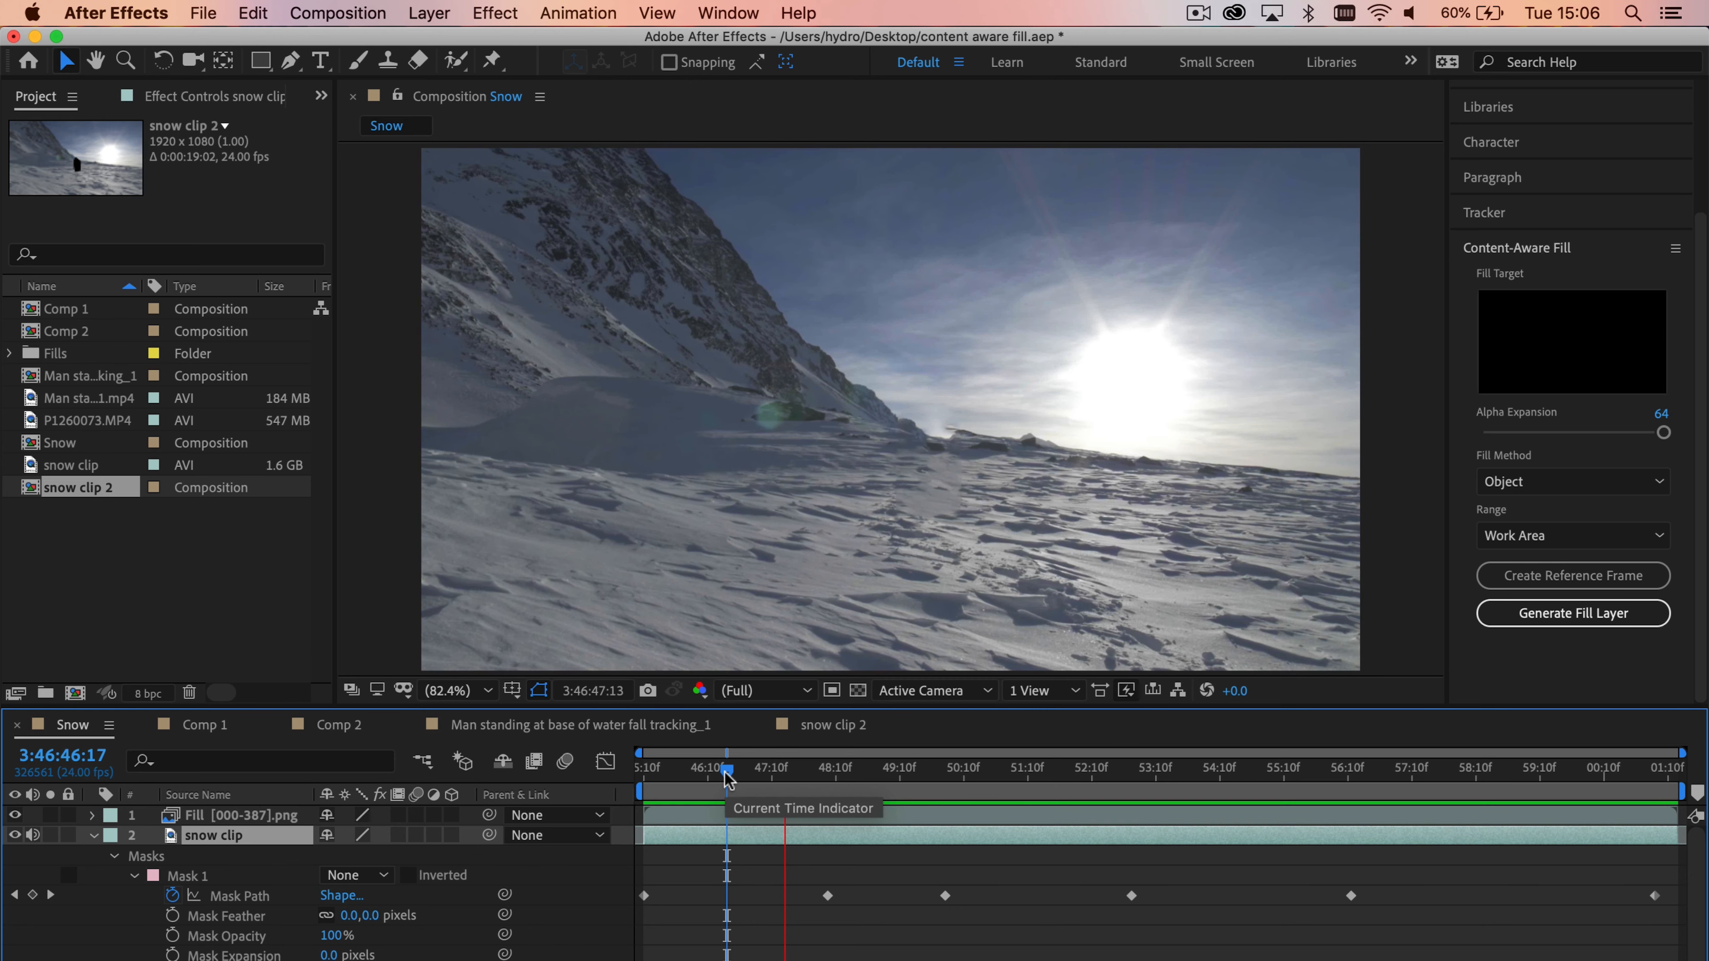
key("space")
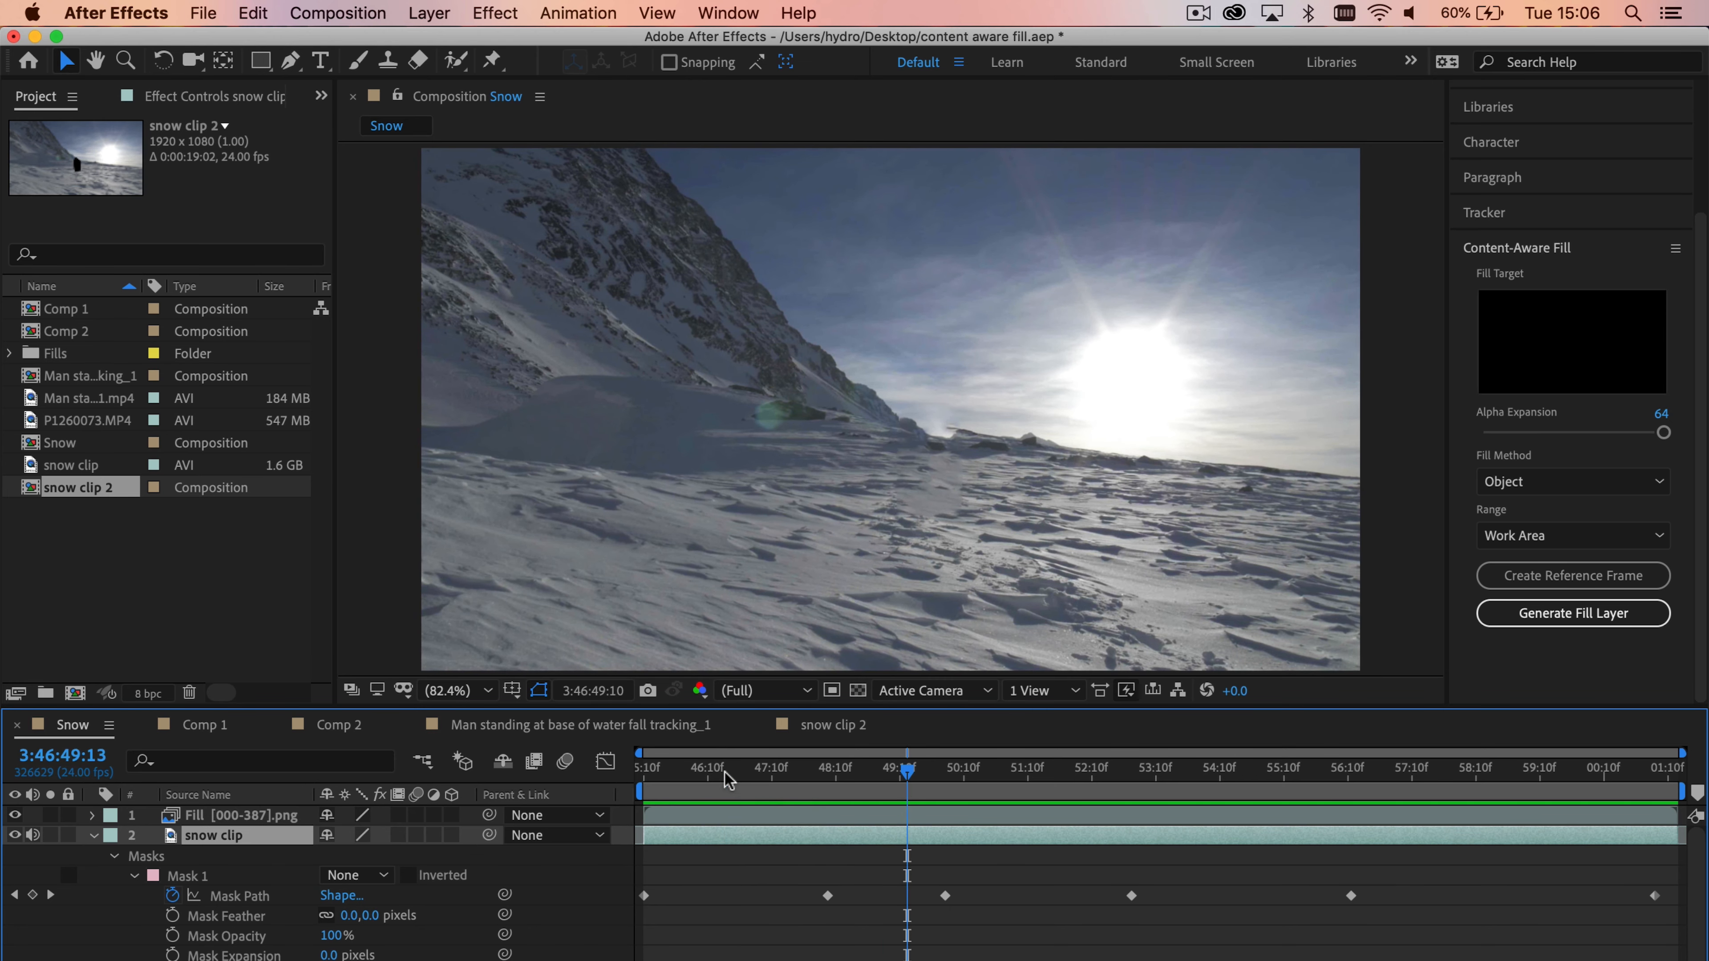
Open Comp 1, hide its fill layer, and play and scrub the original desert clip to examine the lens flare inside the mask.
left_click(203, 726)
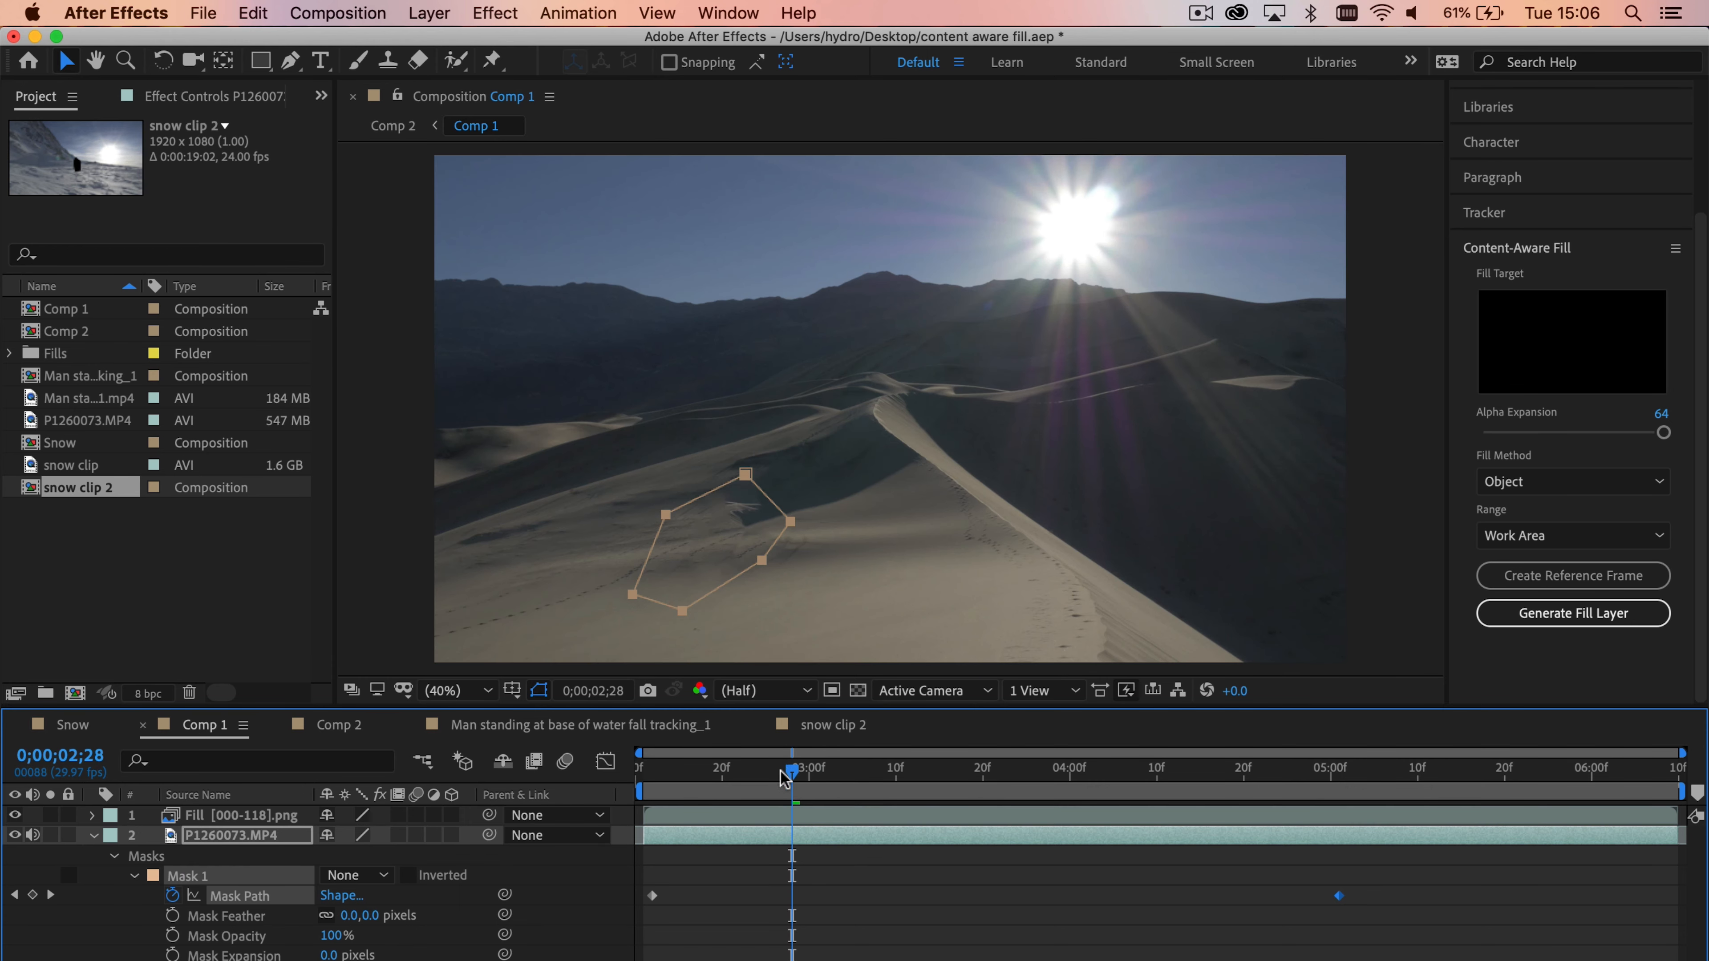
left_click_drag(785, 777, 632, 781)
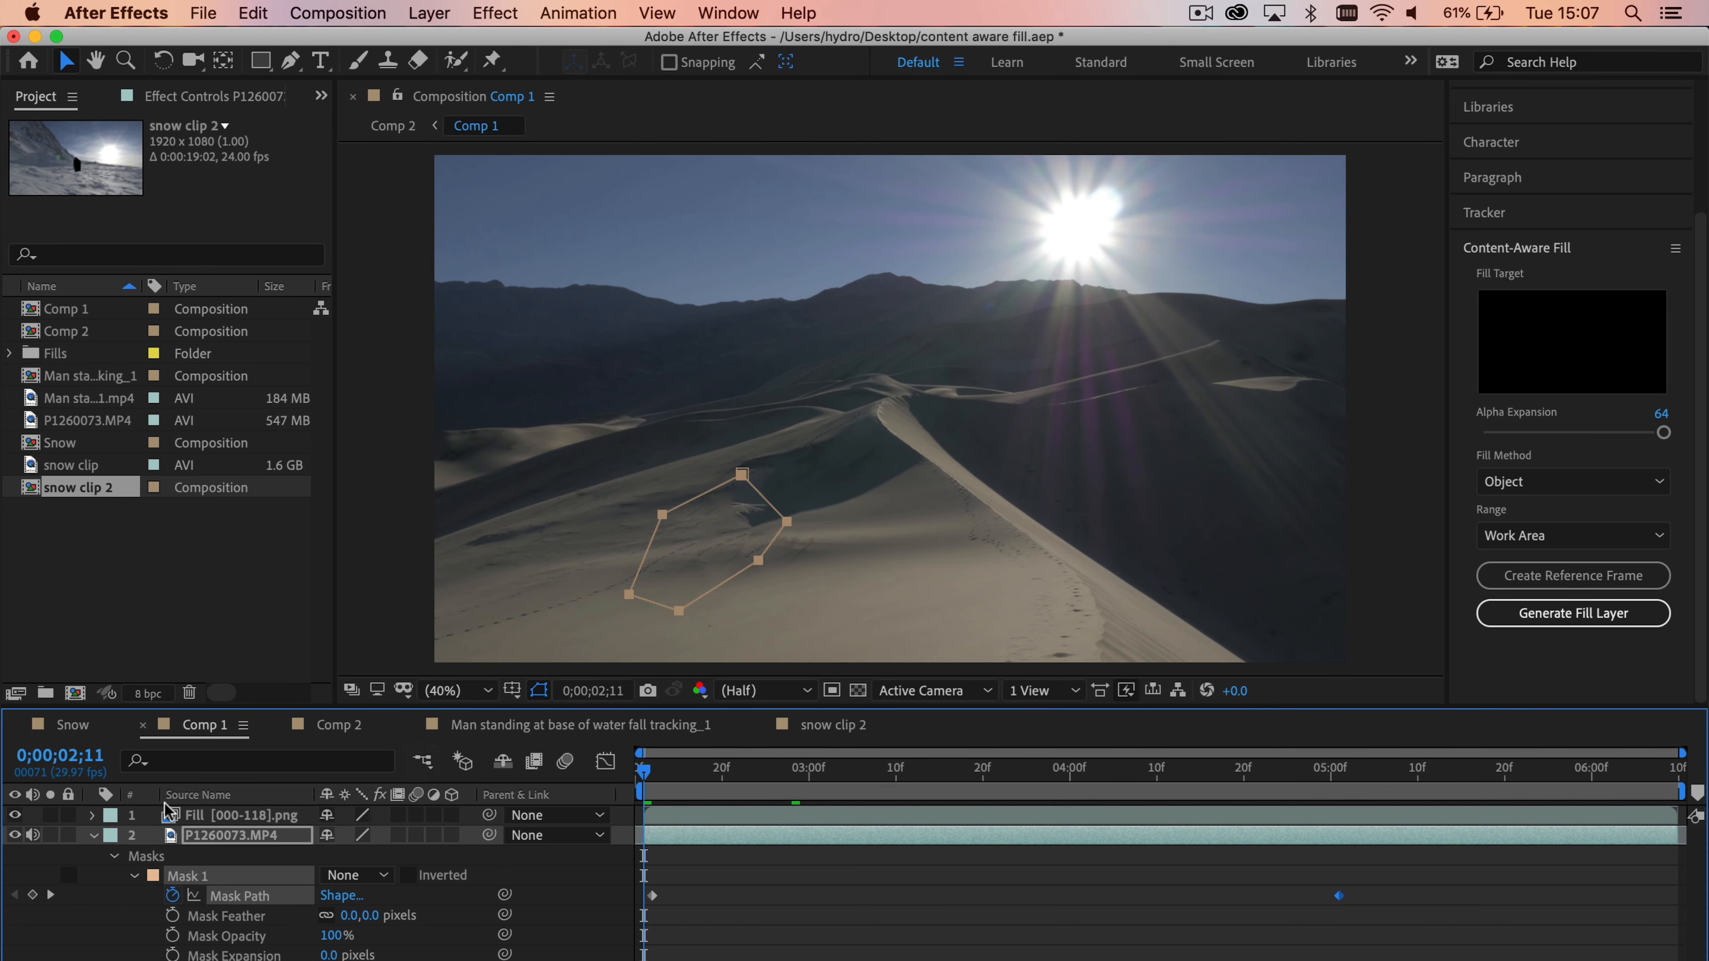
left_click(14, 816)
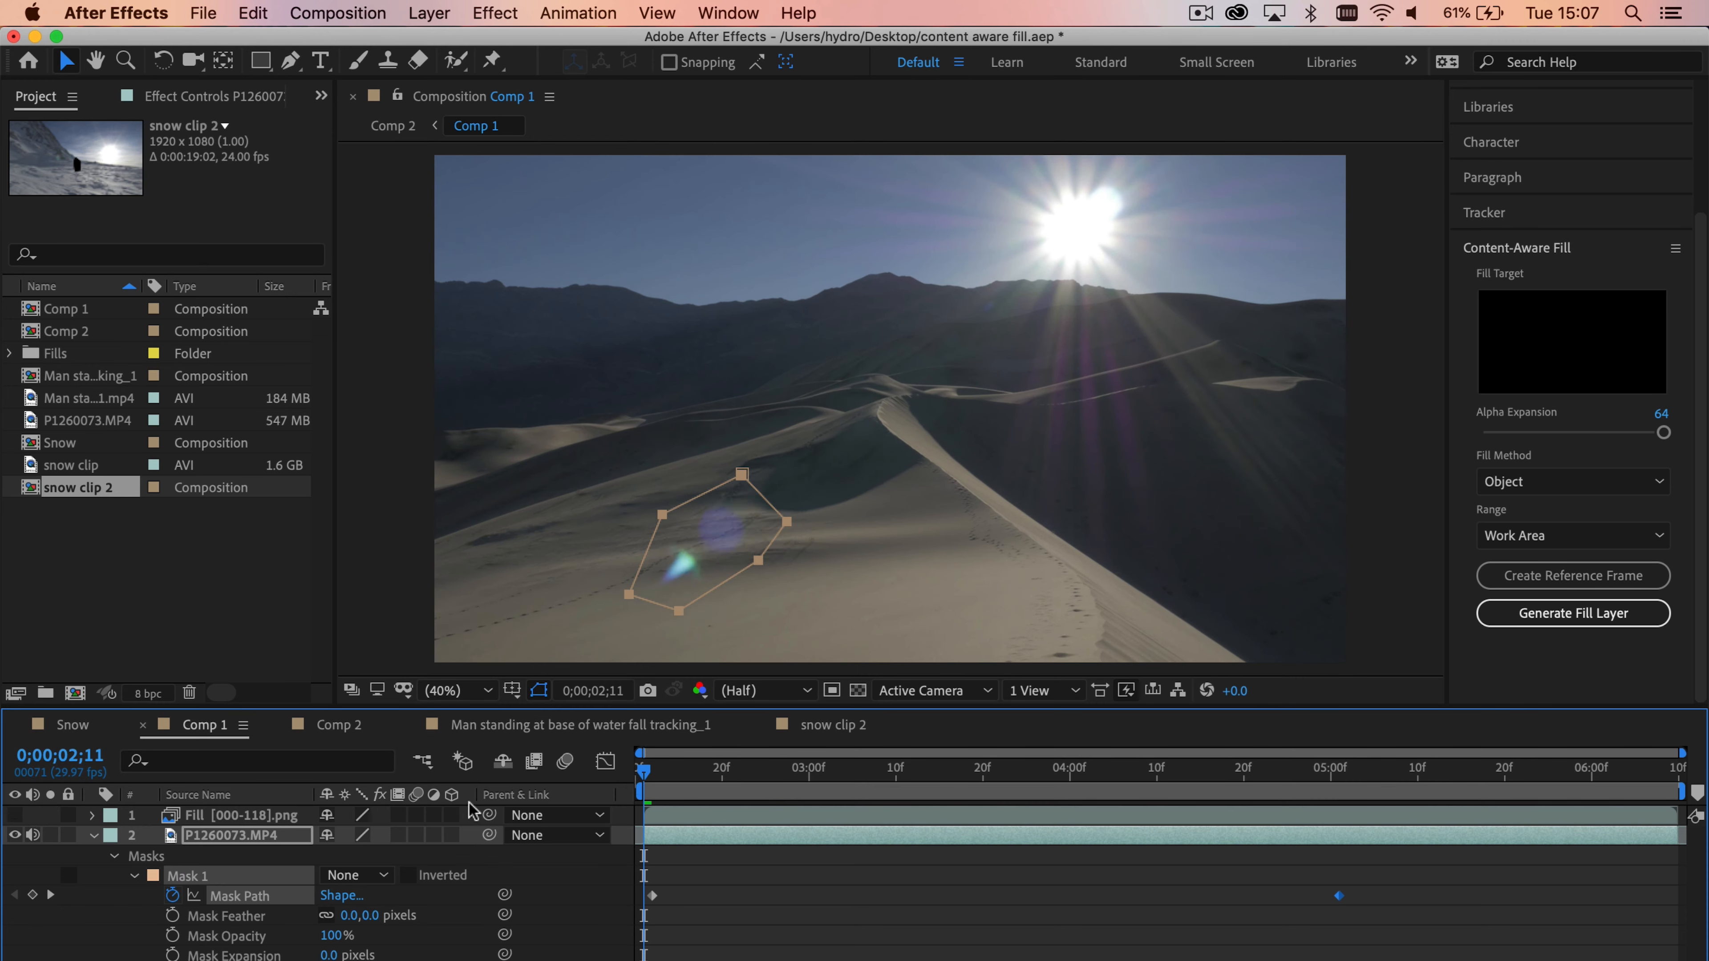
key("space")
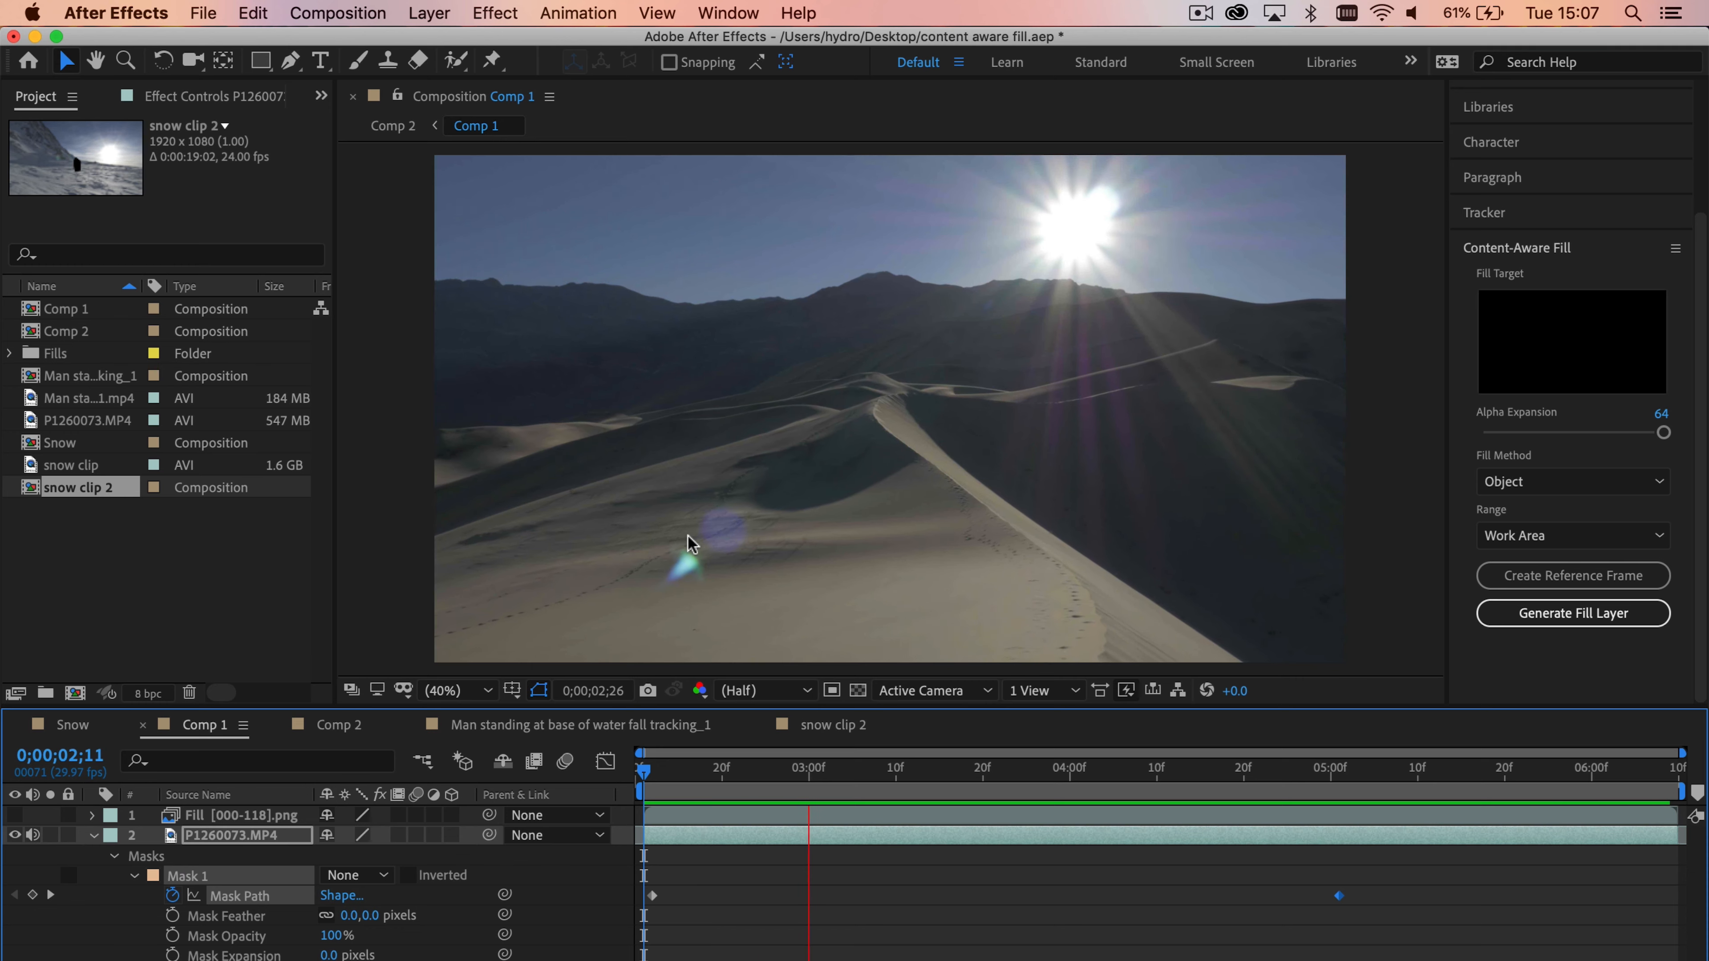
key("space")
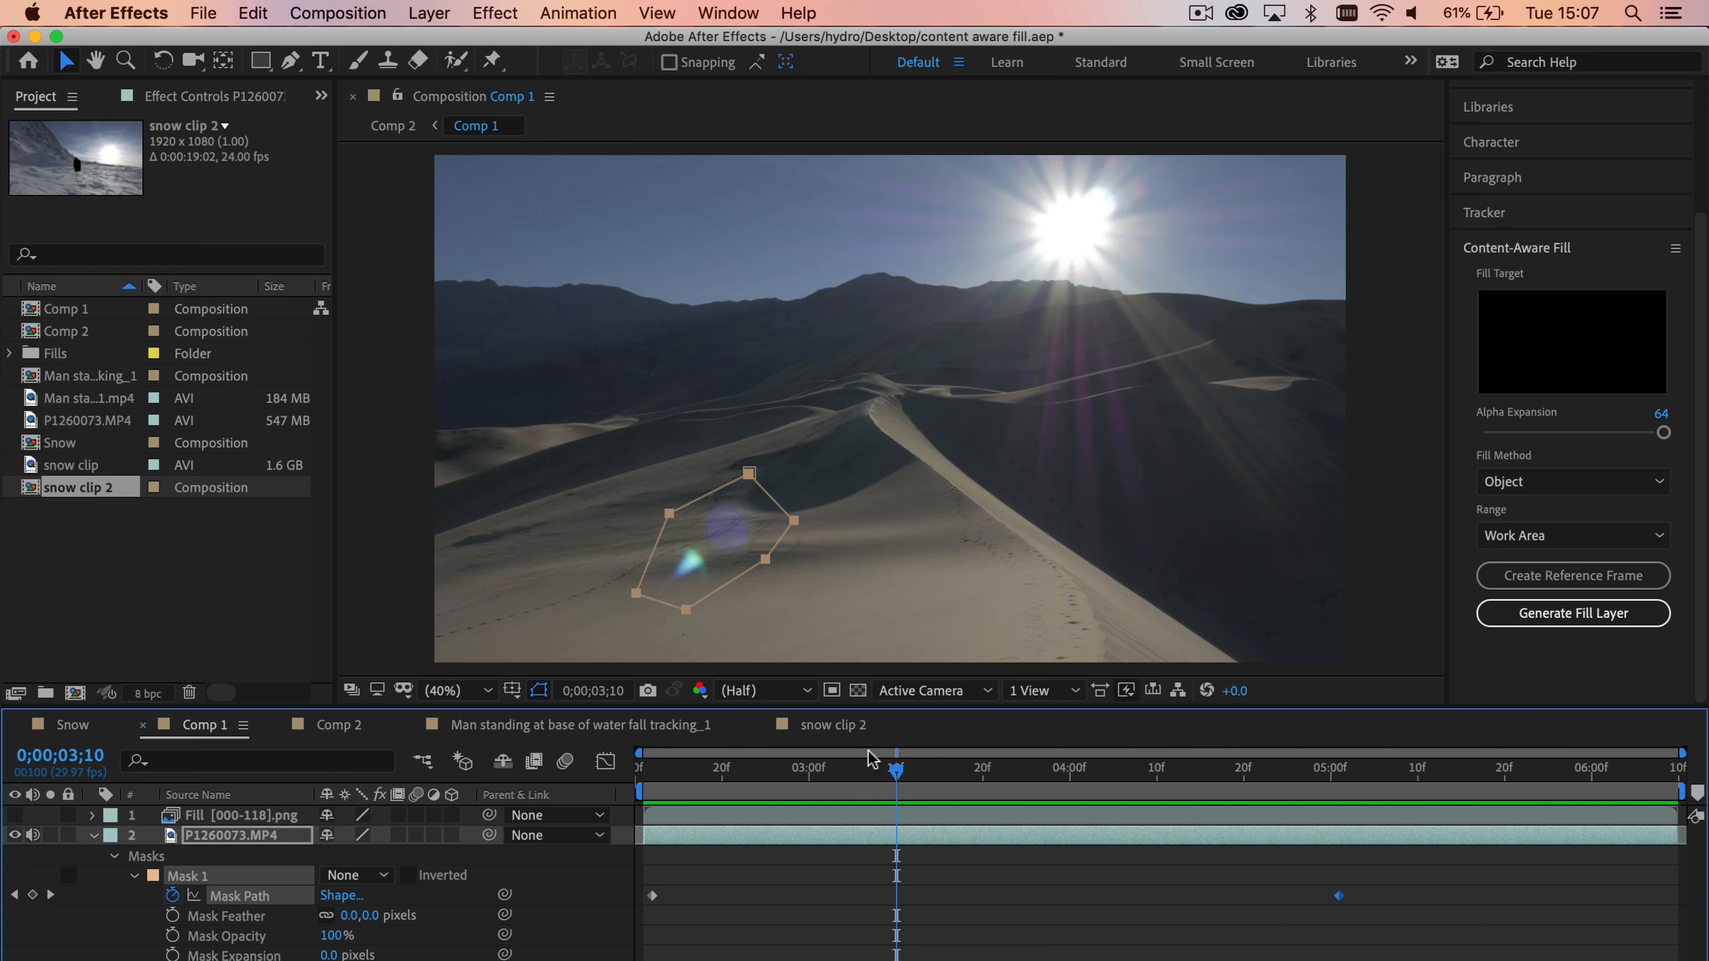
left_click_drag(898, 769, 645, 780)
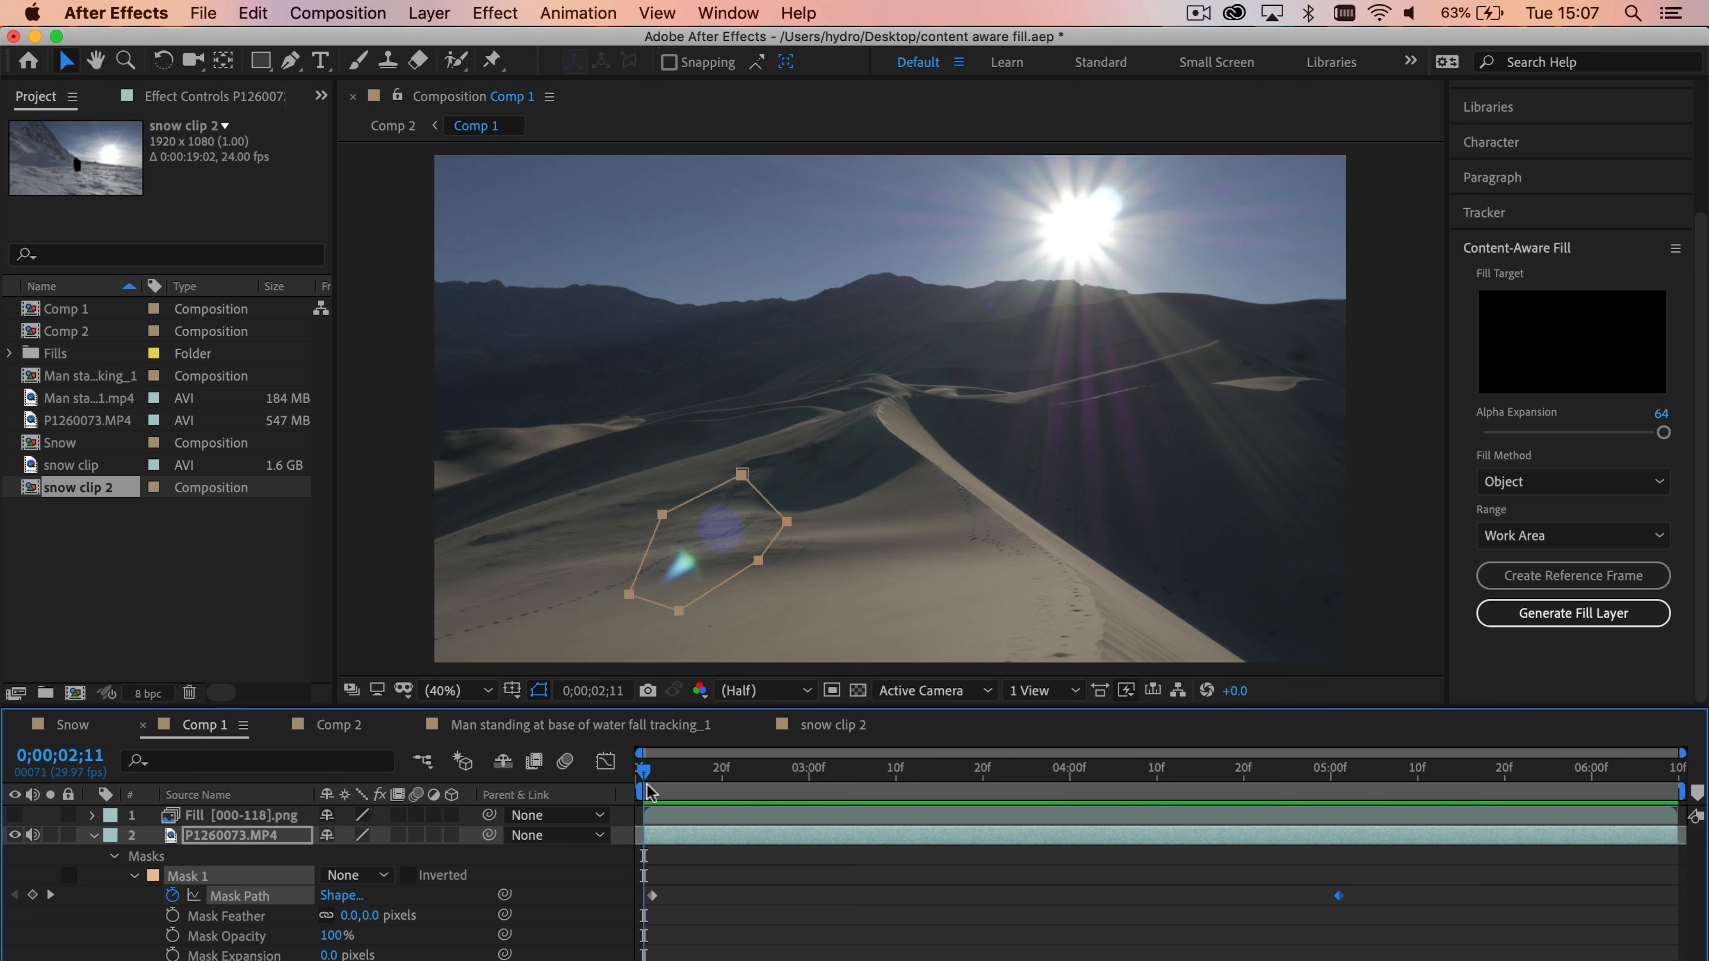
left_click_drag(644, 773, 1600, 774)
Show the fill layer in Comp 1 again and play the desert clip to check the lens flare area.
left_click_drag(1631, 842, 571, 903)
left_click(14, 814)
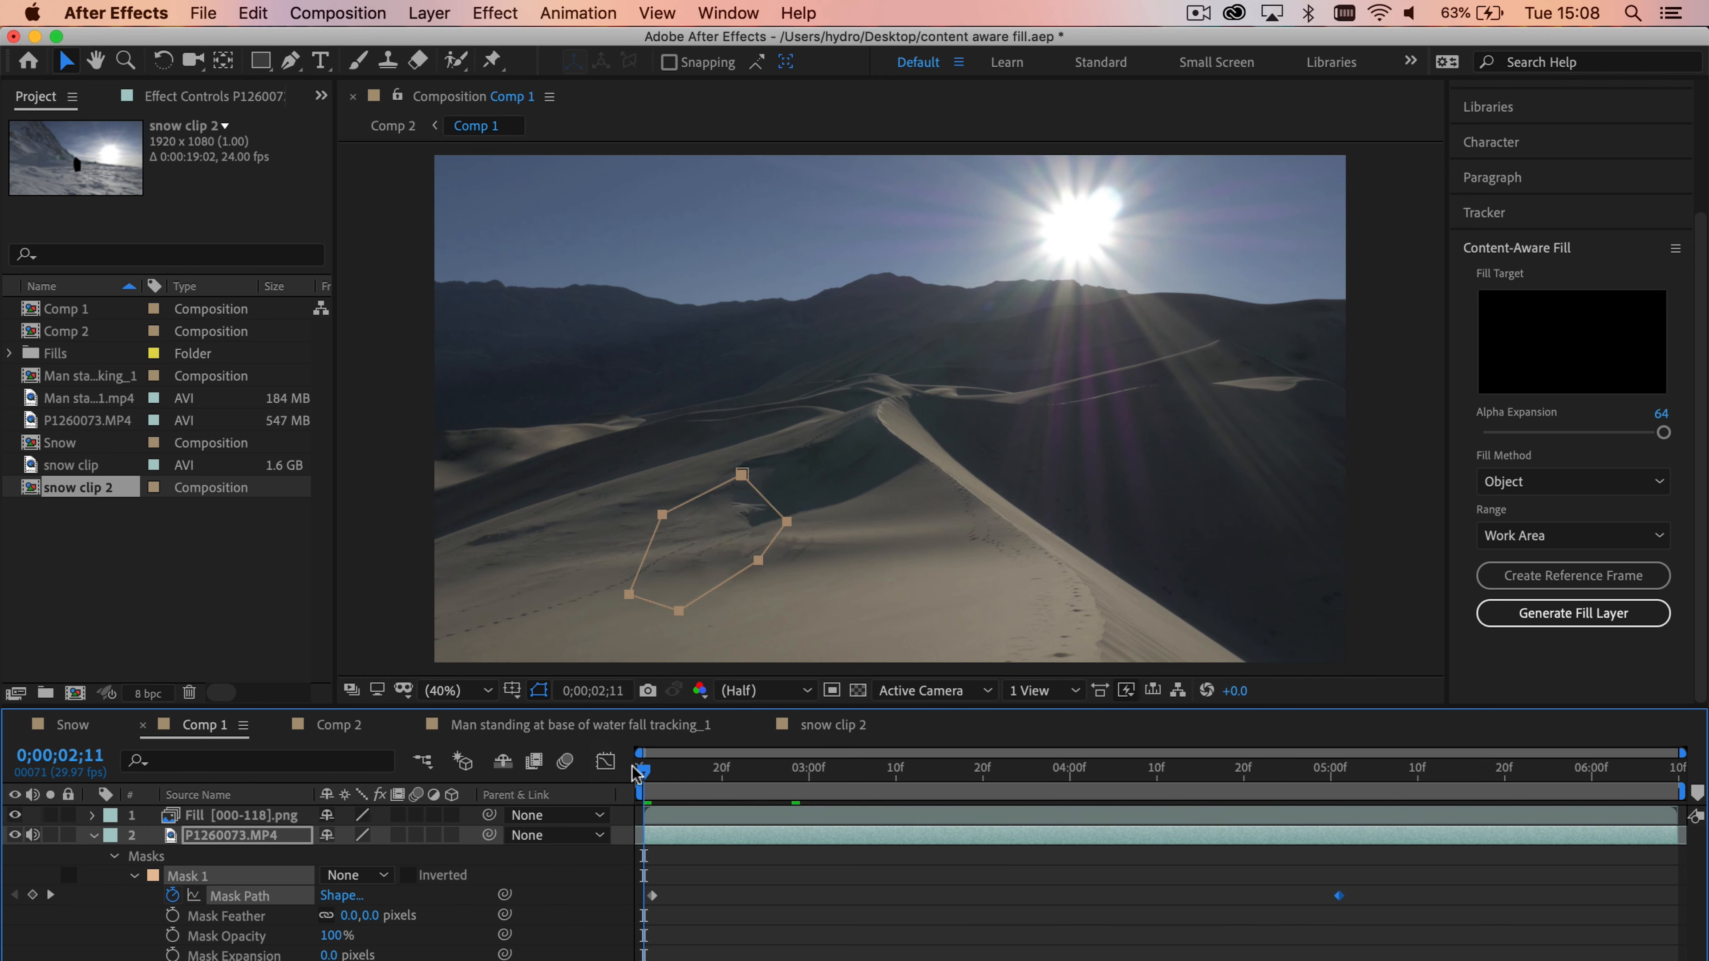
key("space")
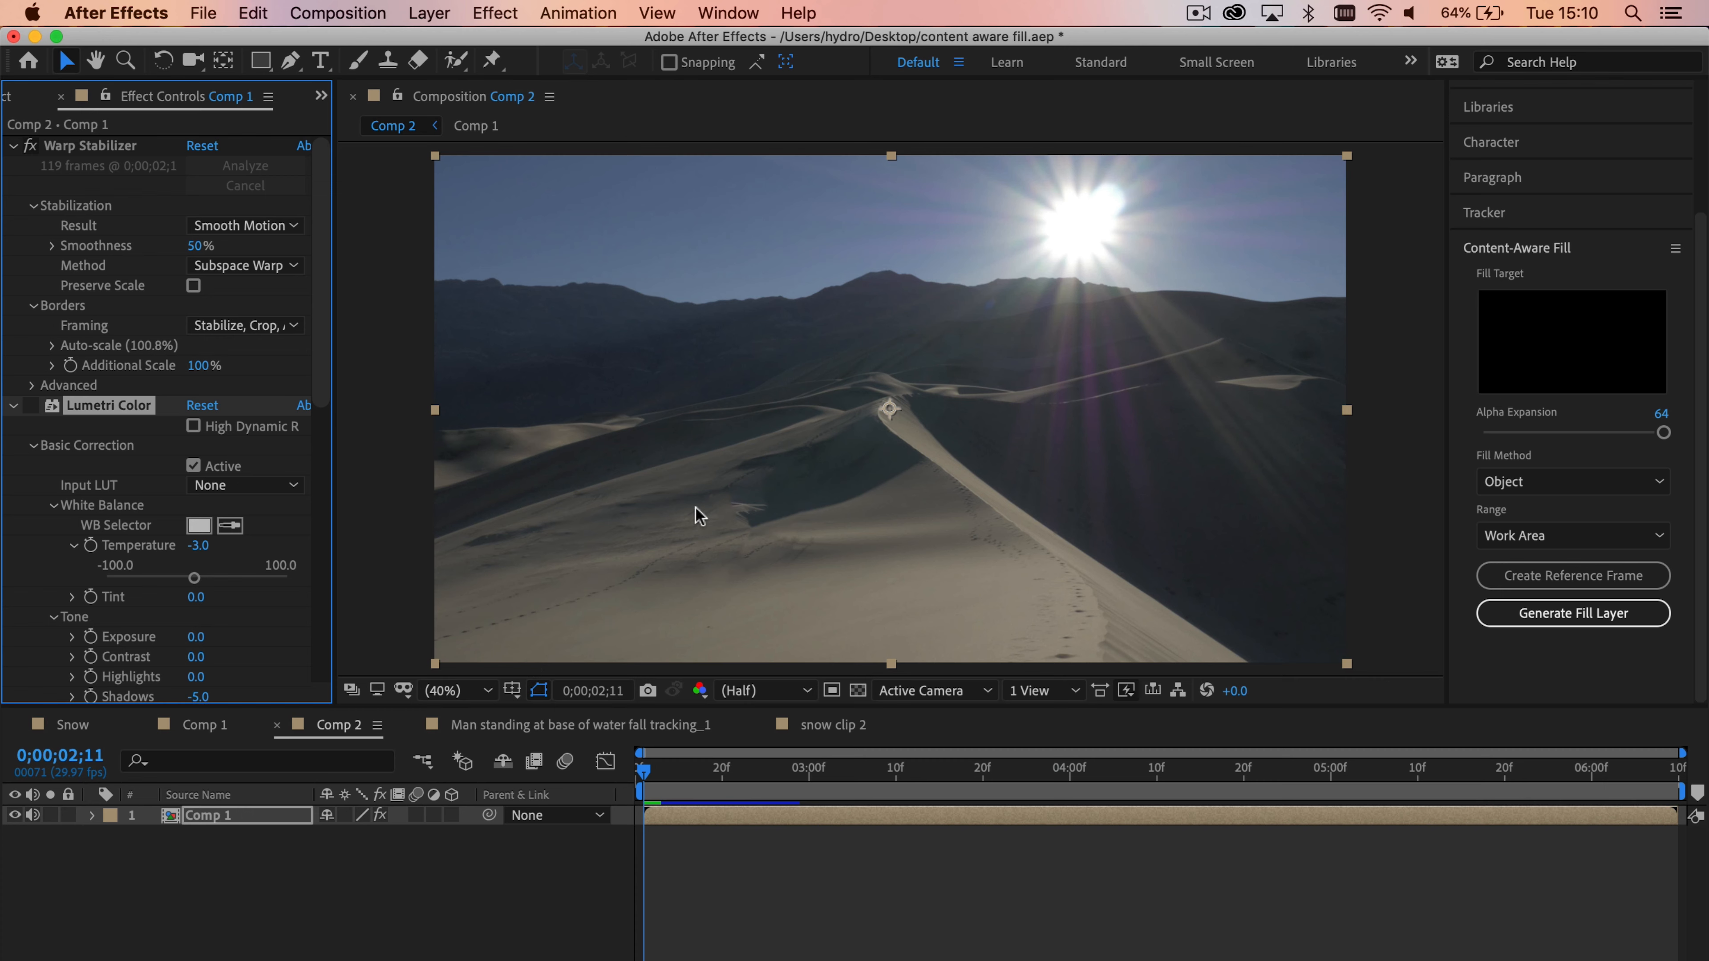
Enable the Lumetri Color effect on the Comp 1 layer in Comp 2 and play the graded clip.
left_click(744, 574)
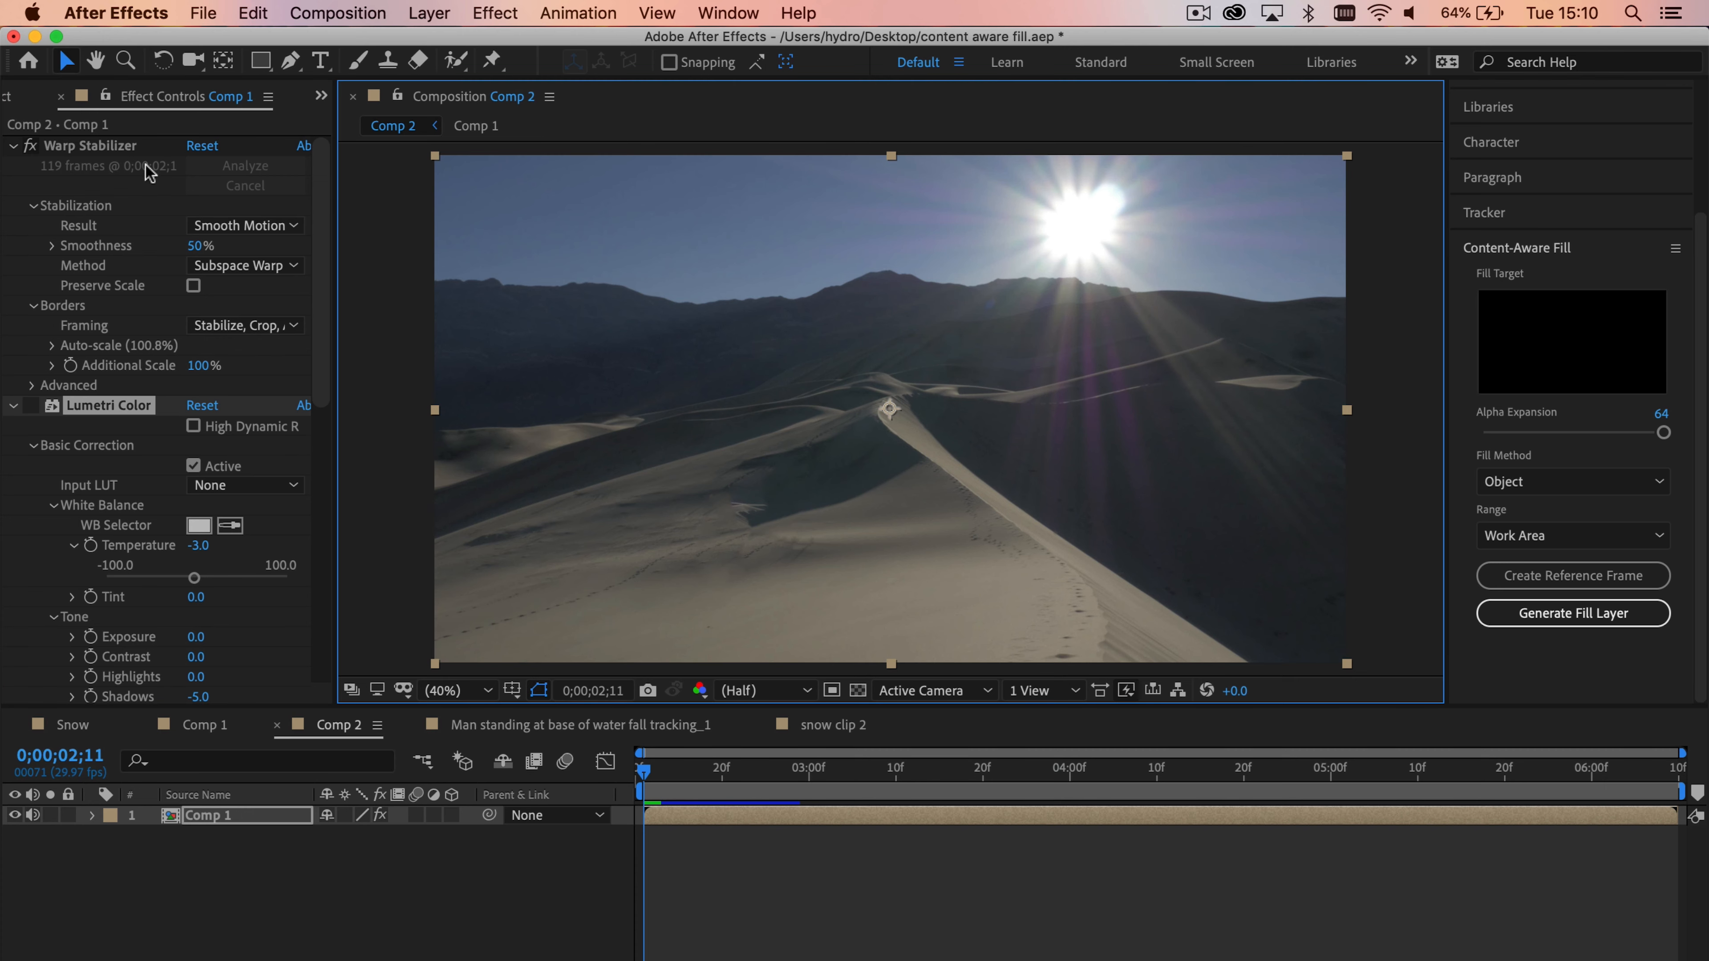
left_click(30, 406)
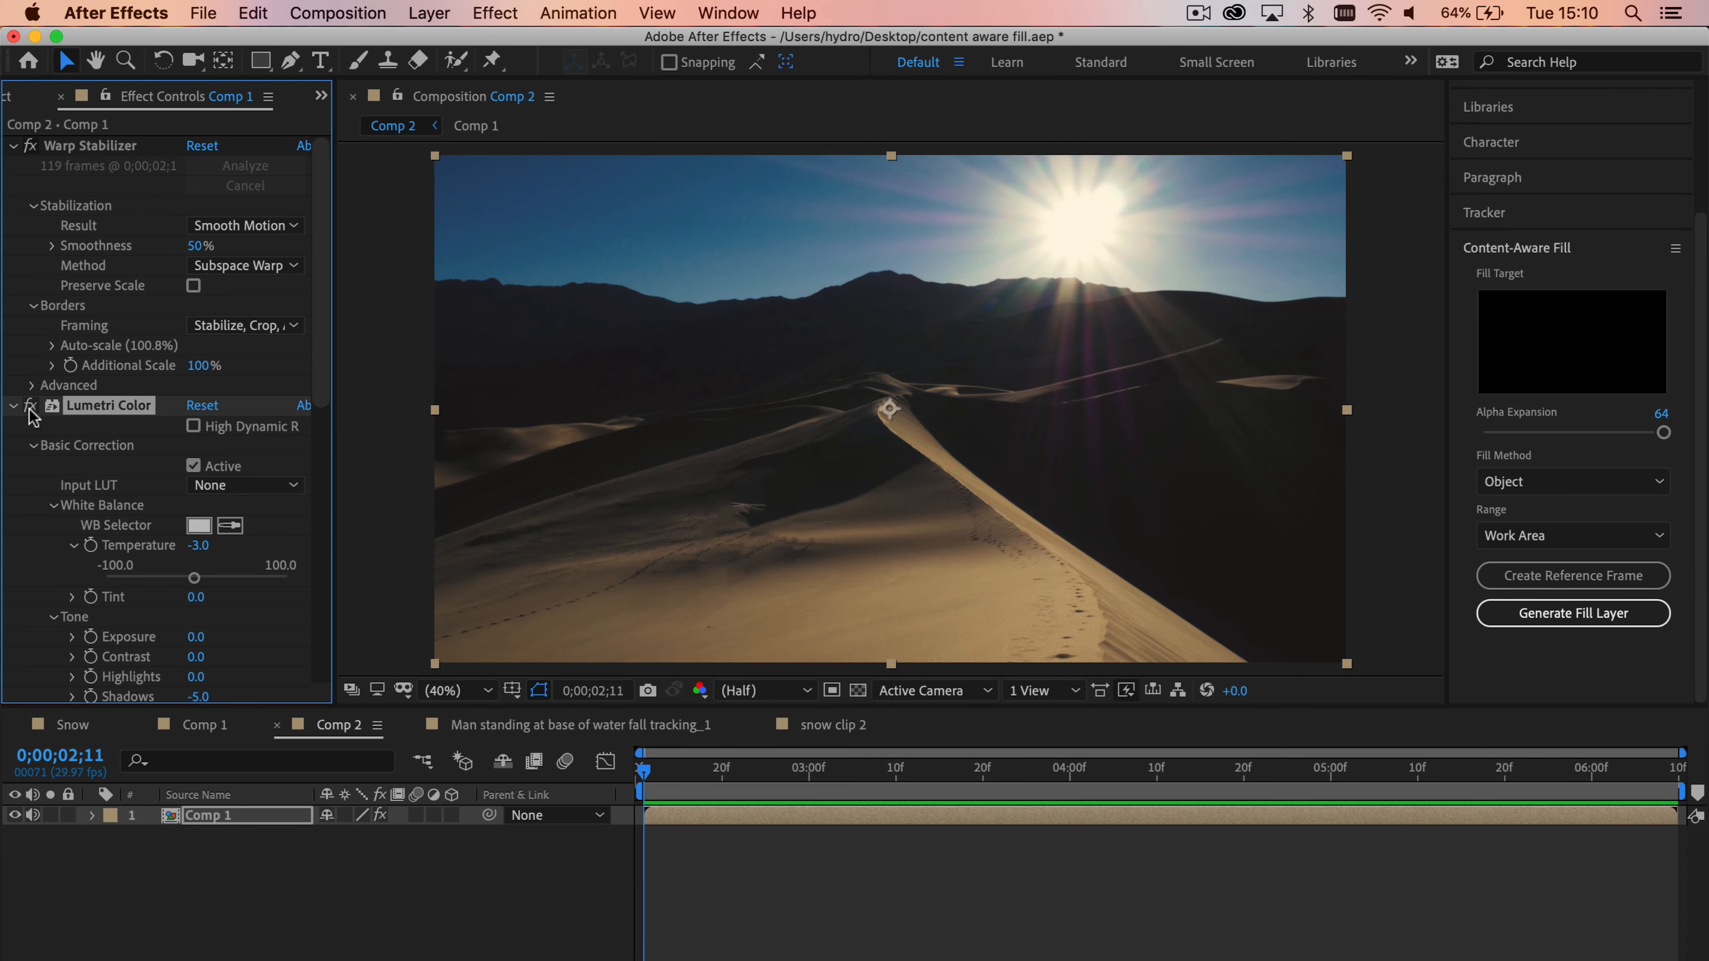
key("space")
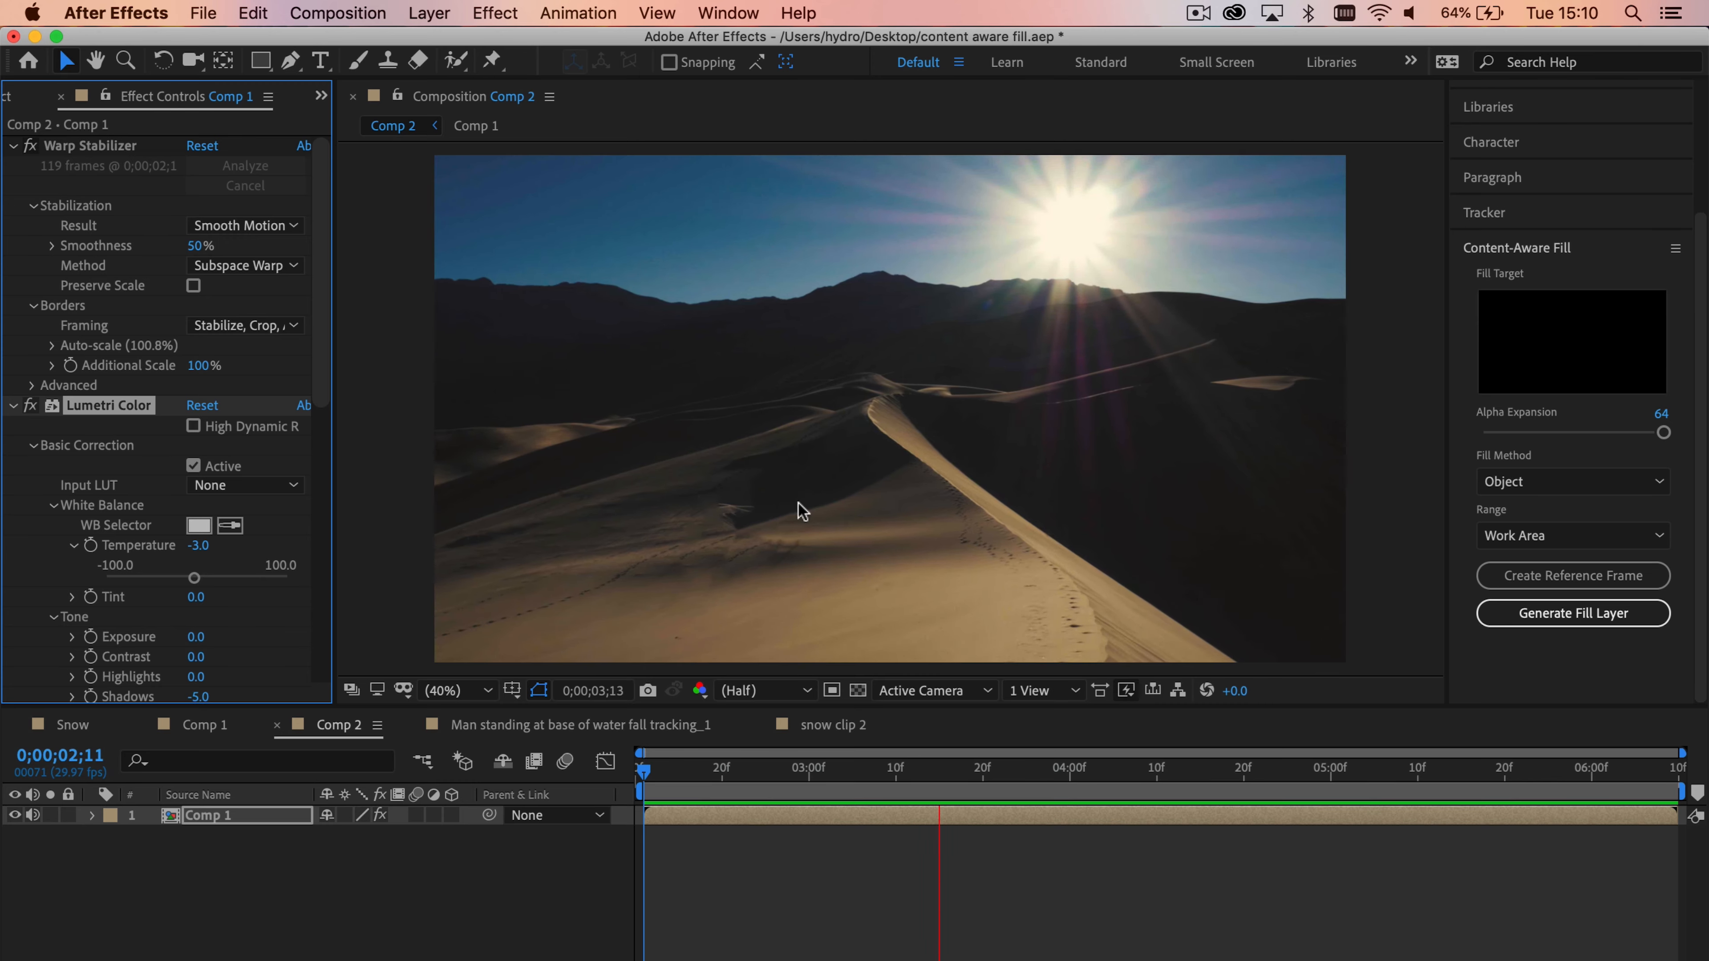
Open the waterfall composition and play and scrub the unfilled clip to examine the masked man, farm buildings and small house.
left_click(542, 729)
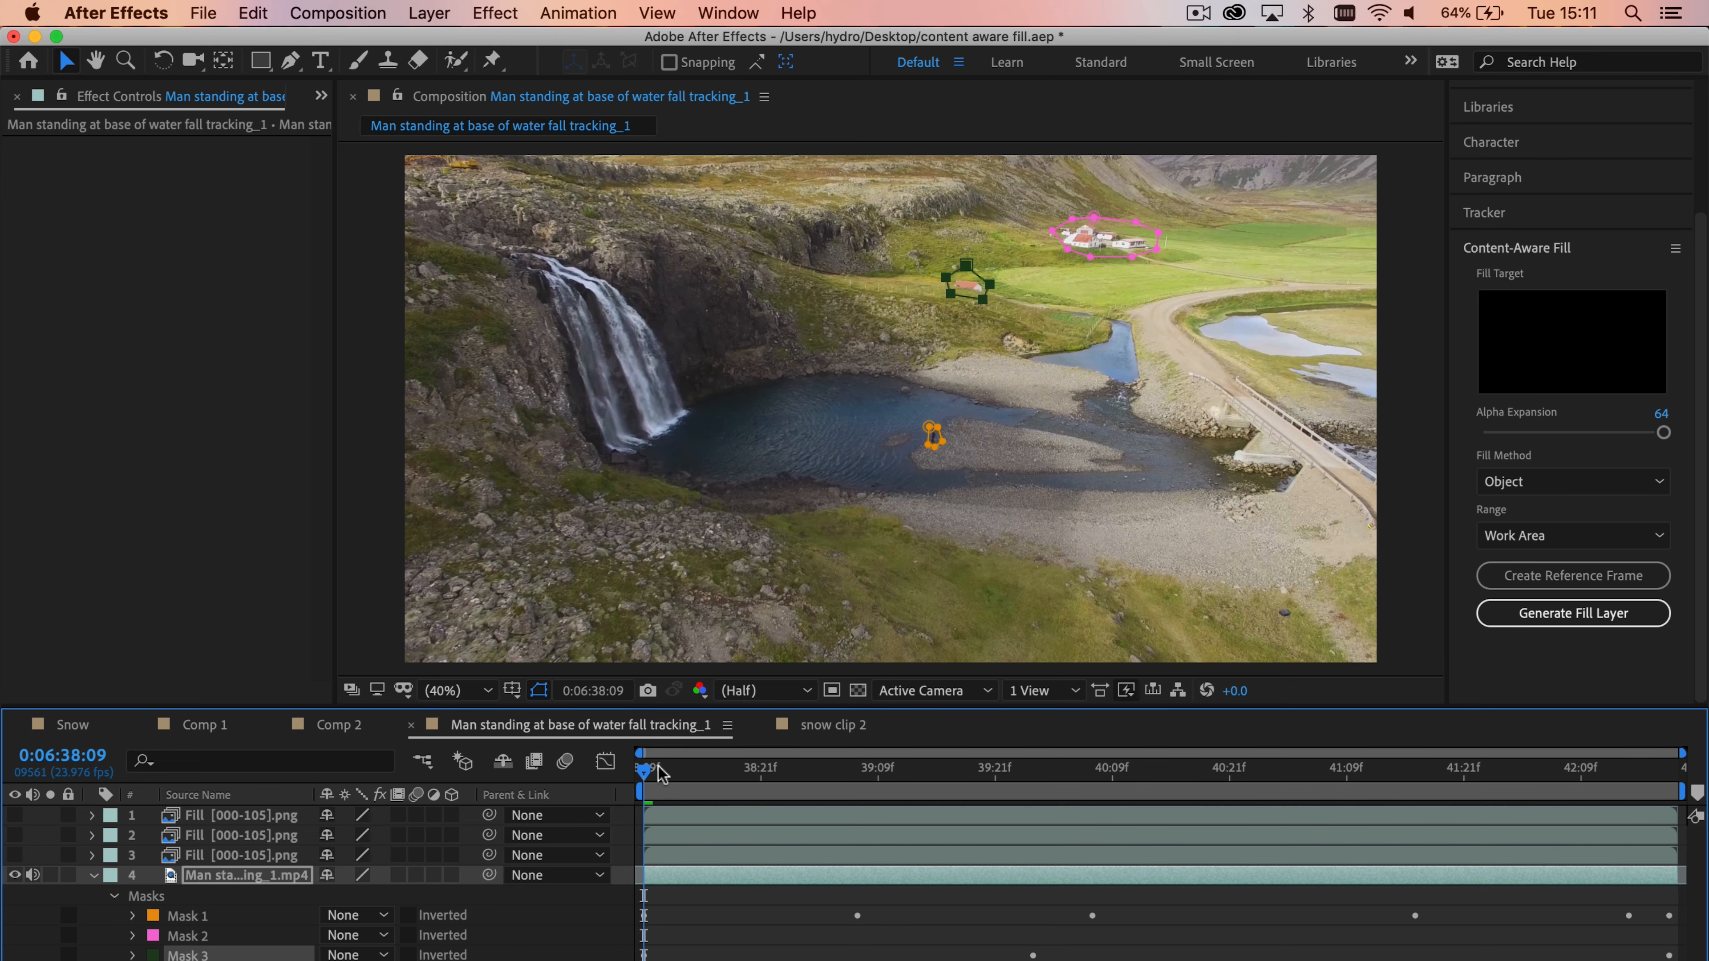
key("space")
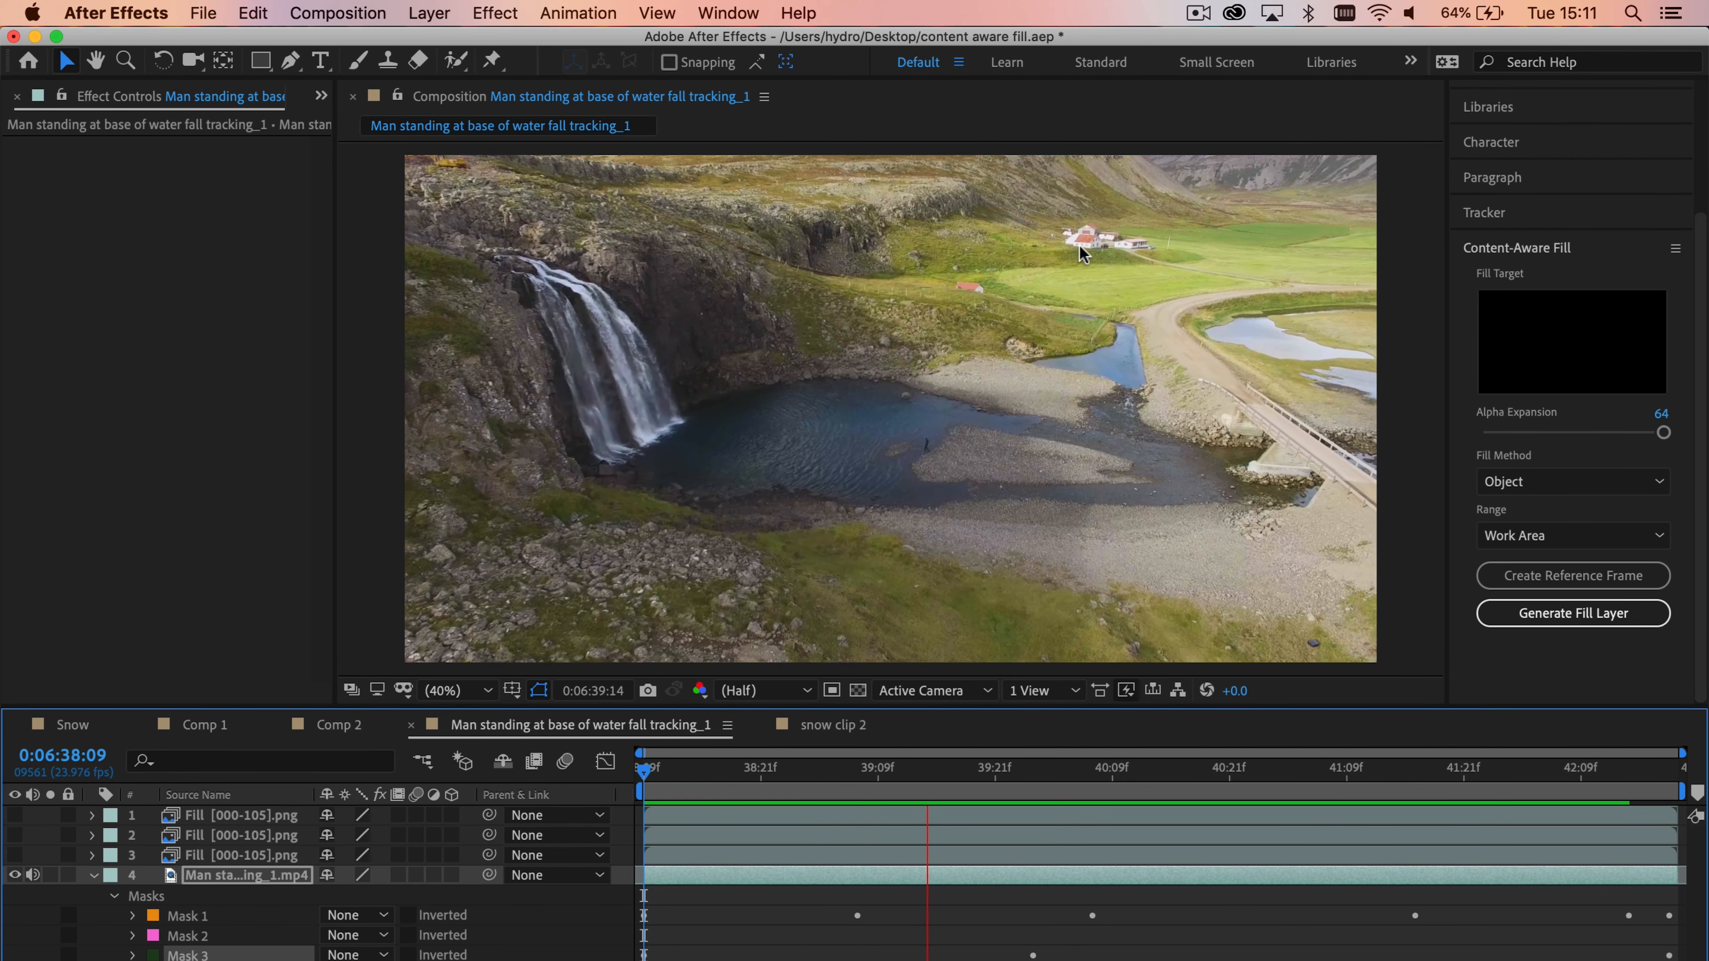
key("space")
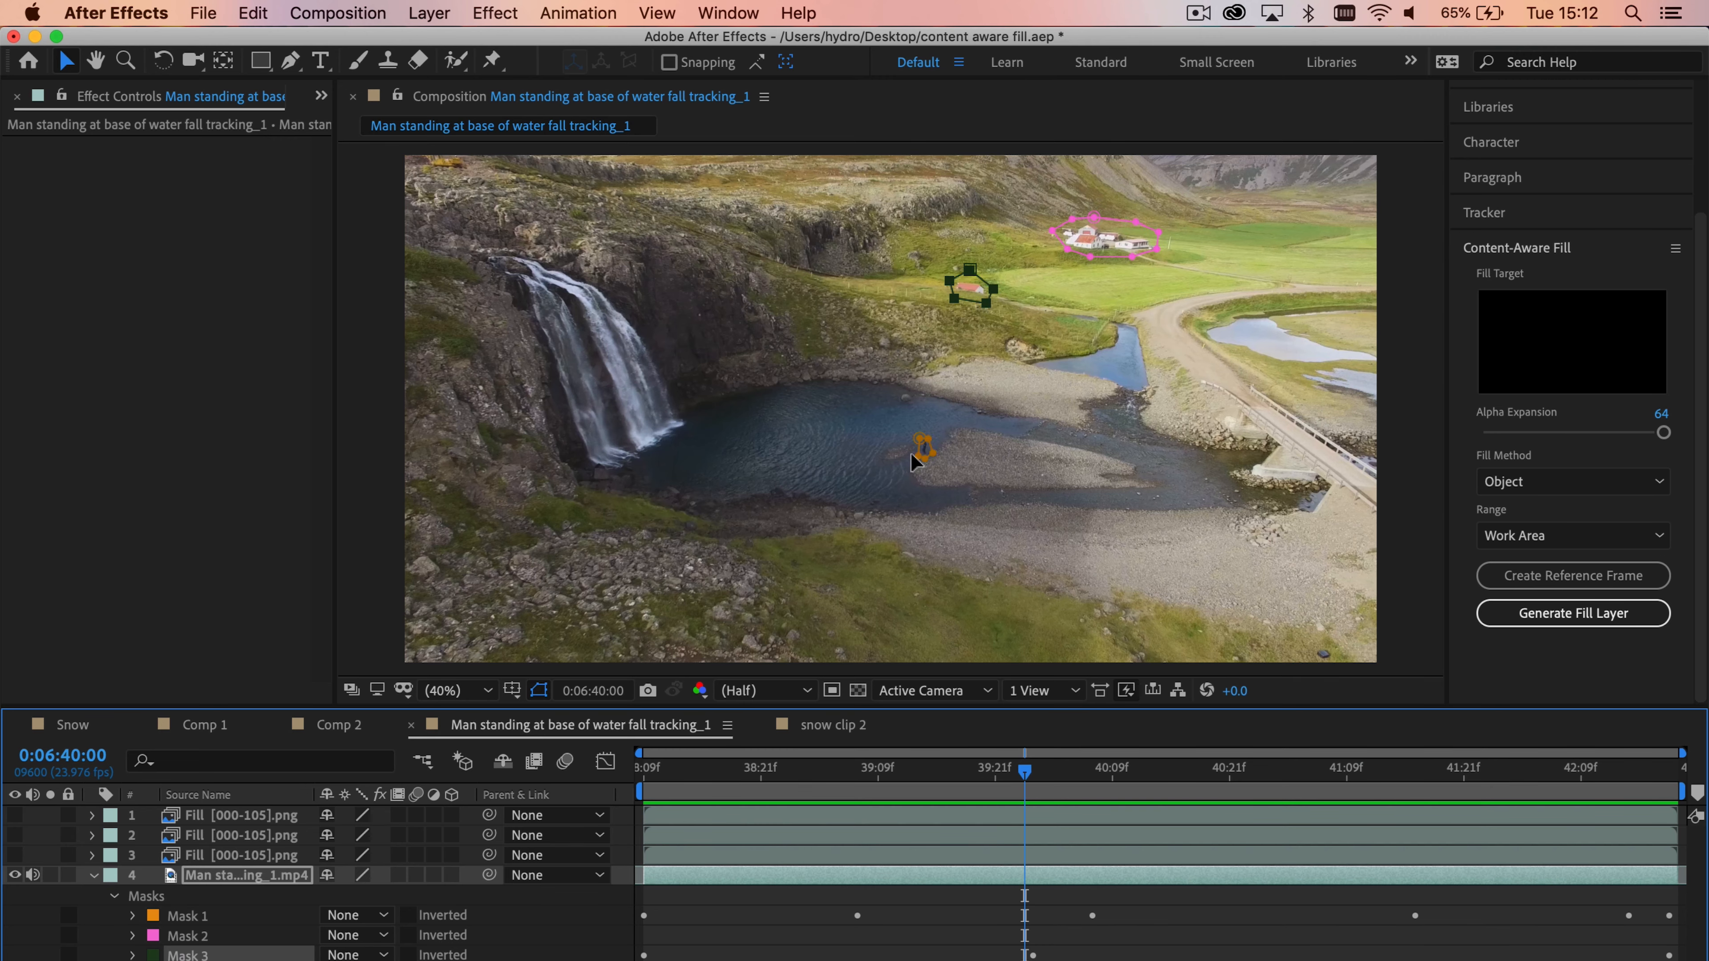
left_click_drag(1024, 774, 624, 796)
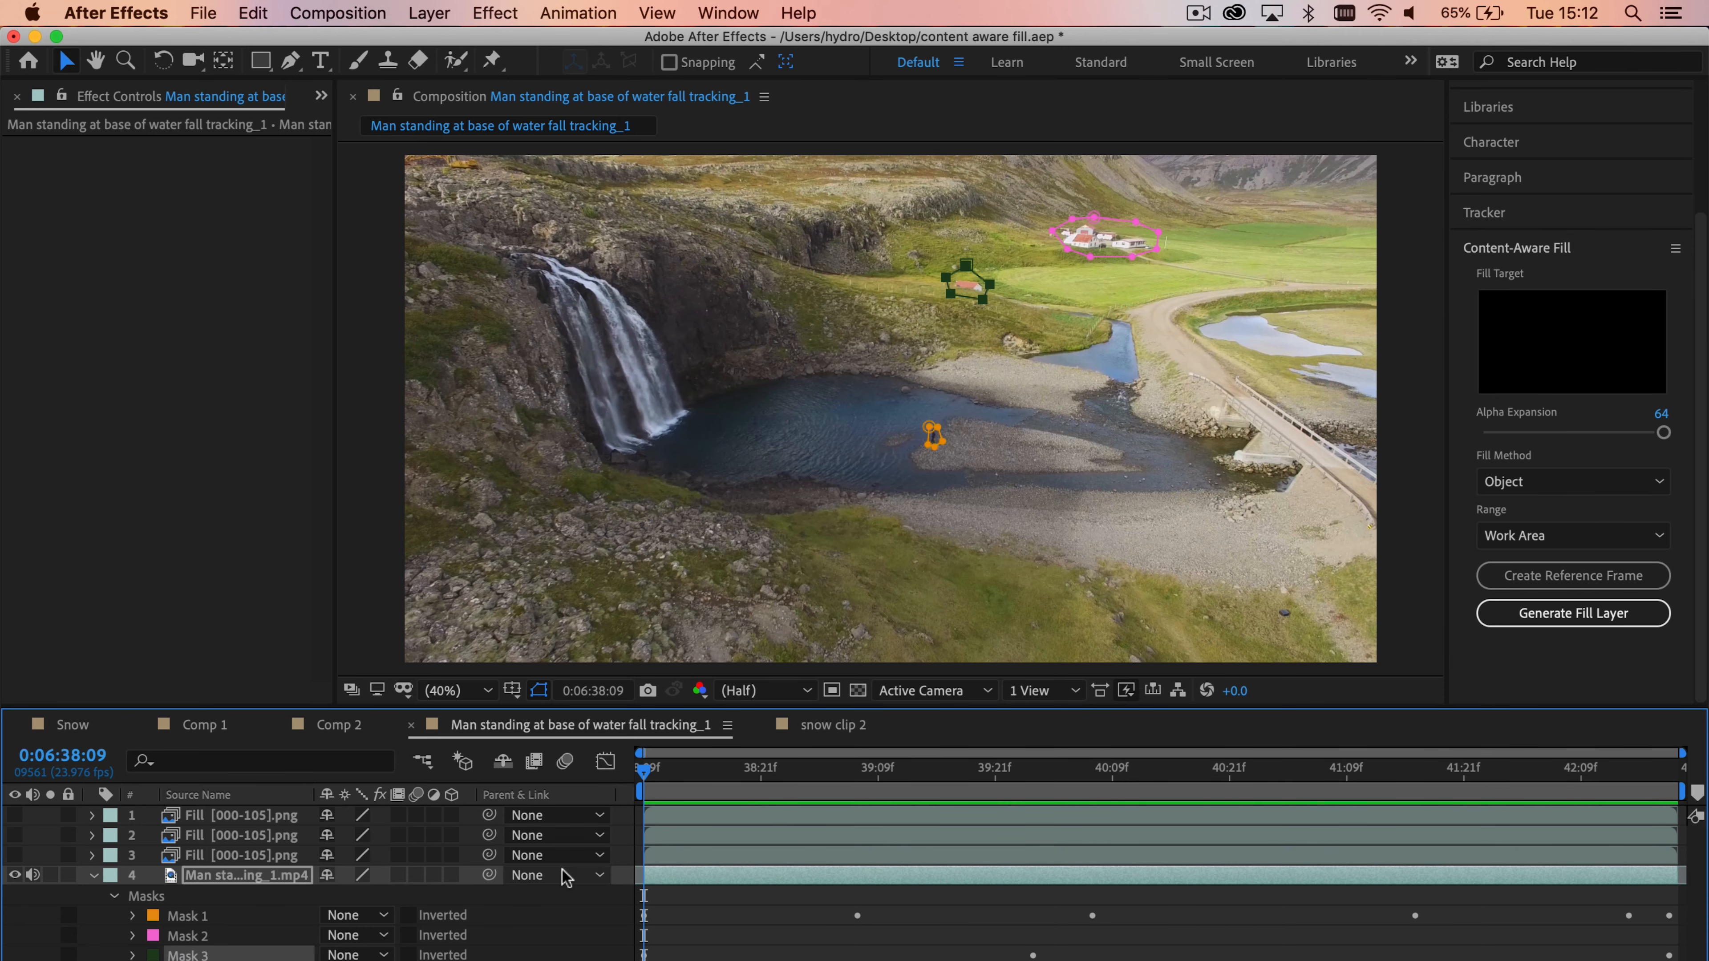
left_click_drag(647, 772, 1338, 783)
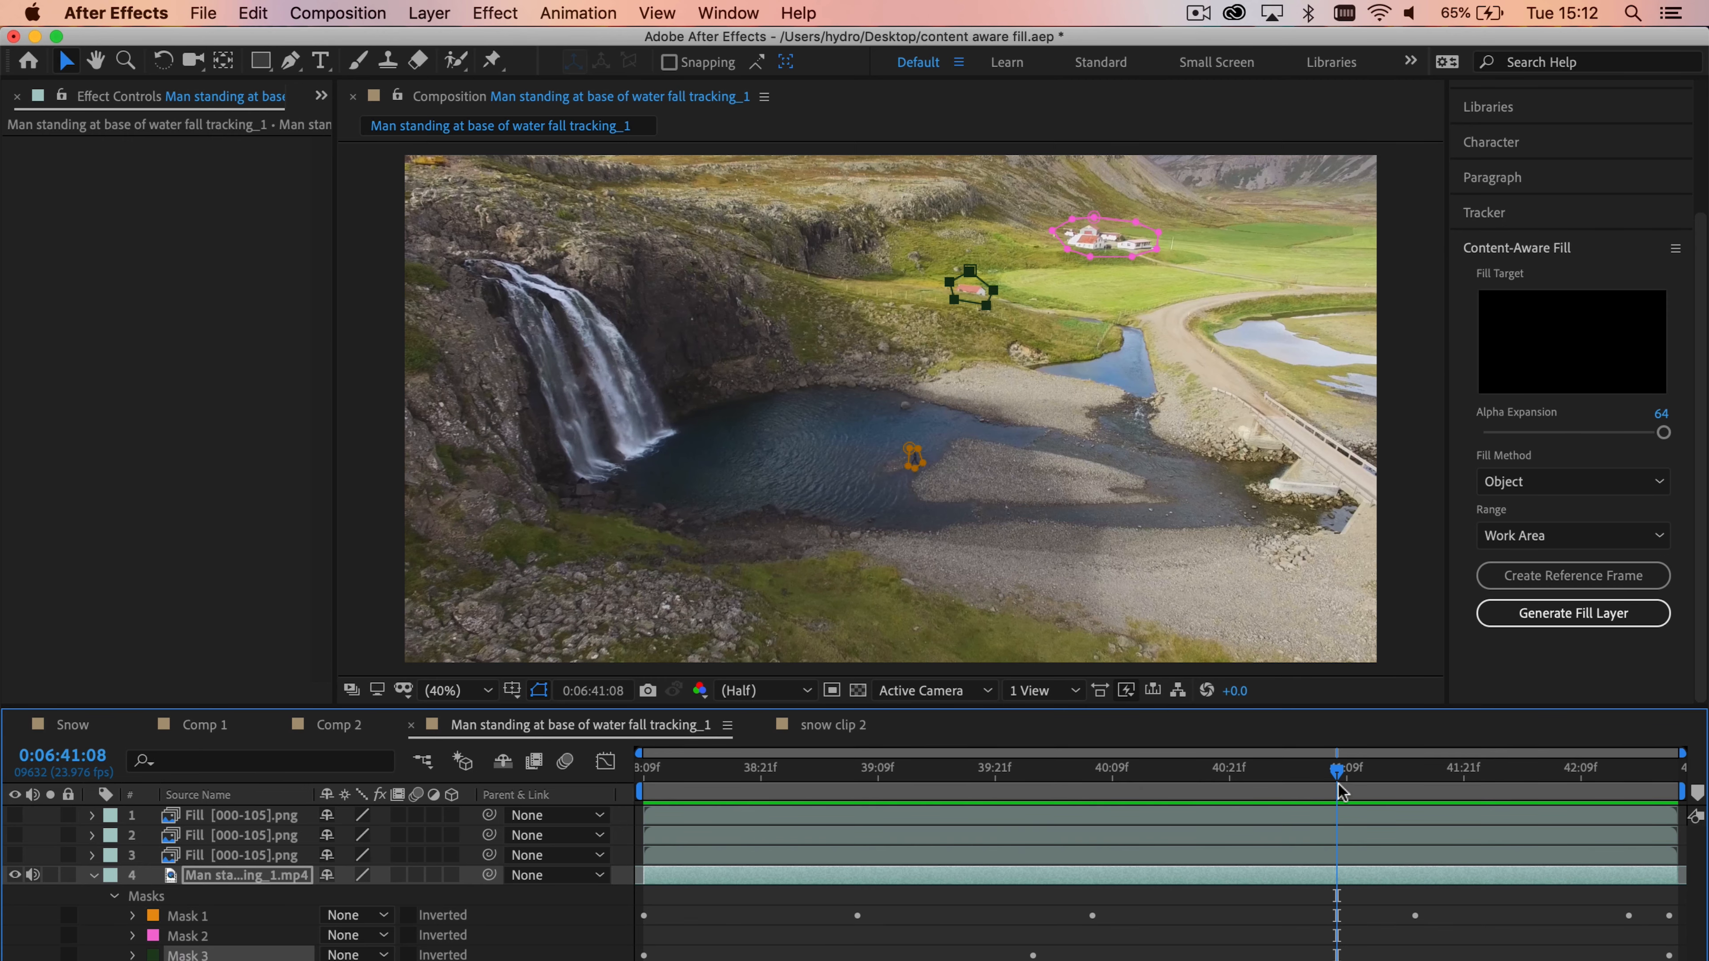
key("space")
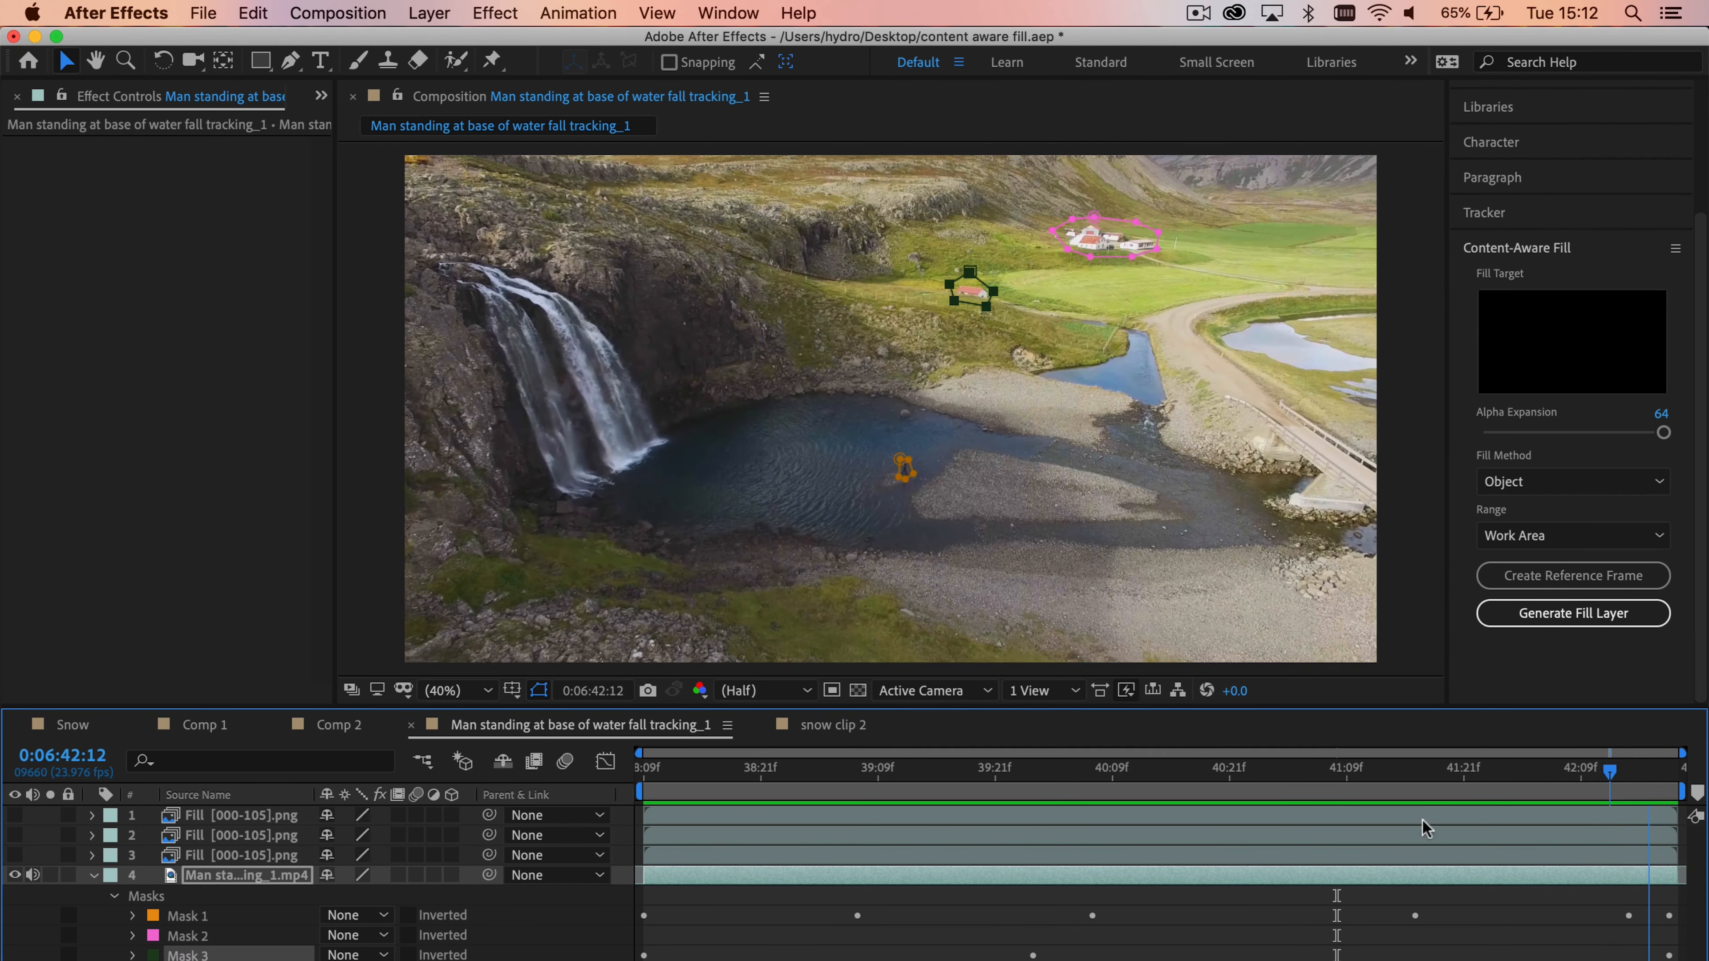
Set the mode of Mask 1, Mask 2 and Mask 3 on the waterfall footage to Subtract.
left_click(370, 934)
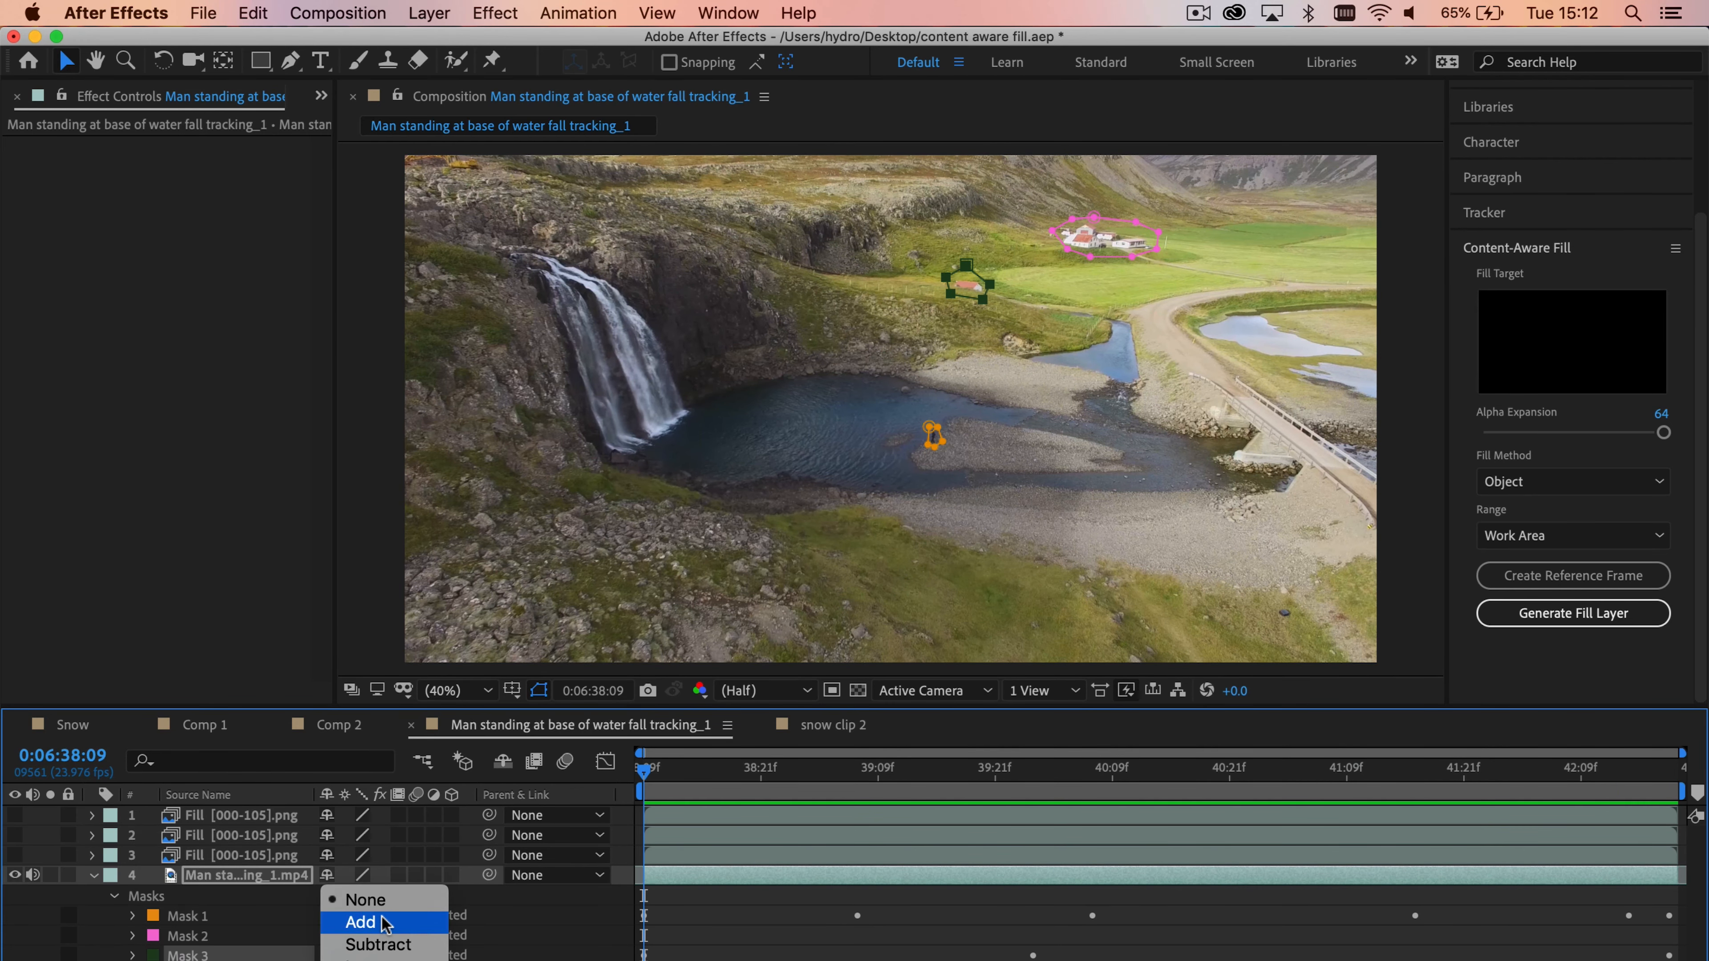
left_click(387, 944)
left_click(387, 952)
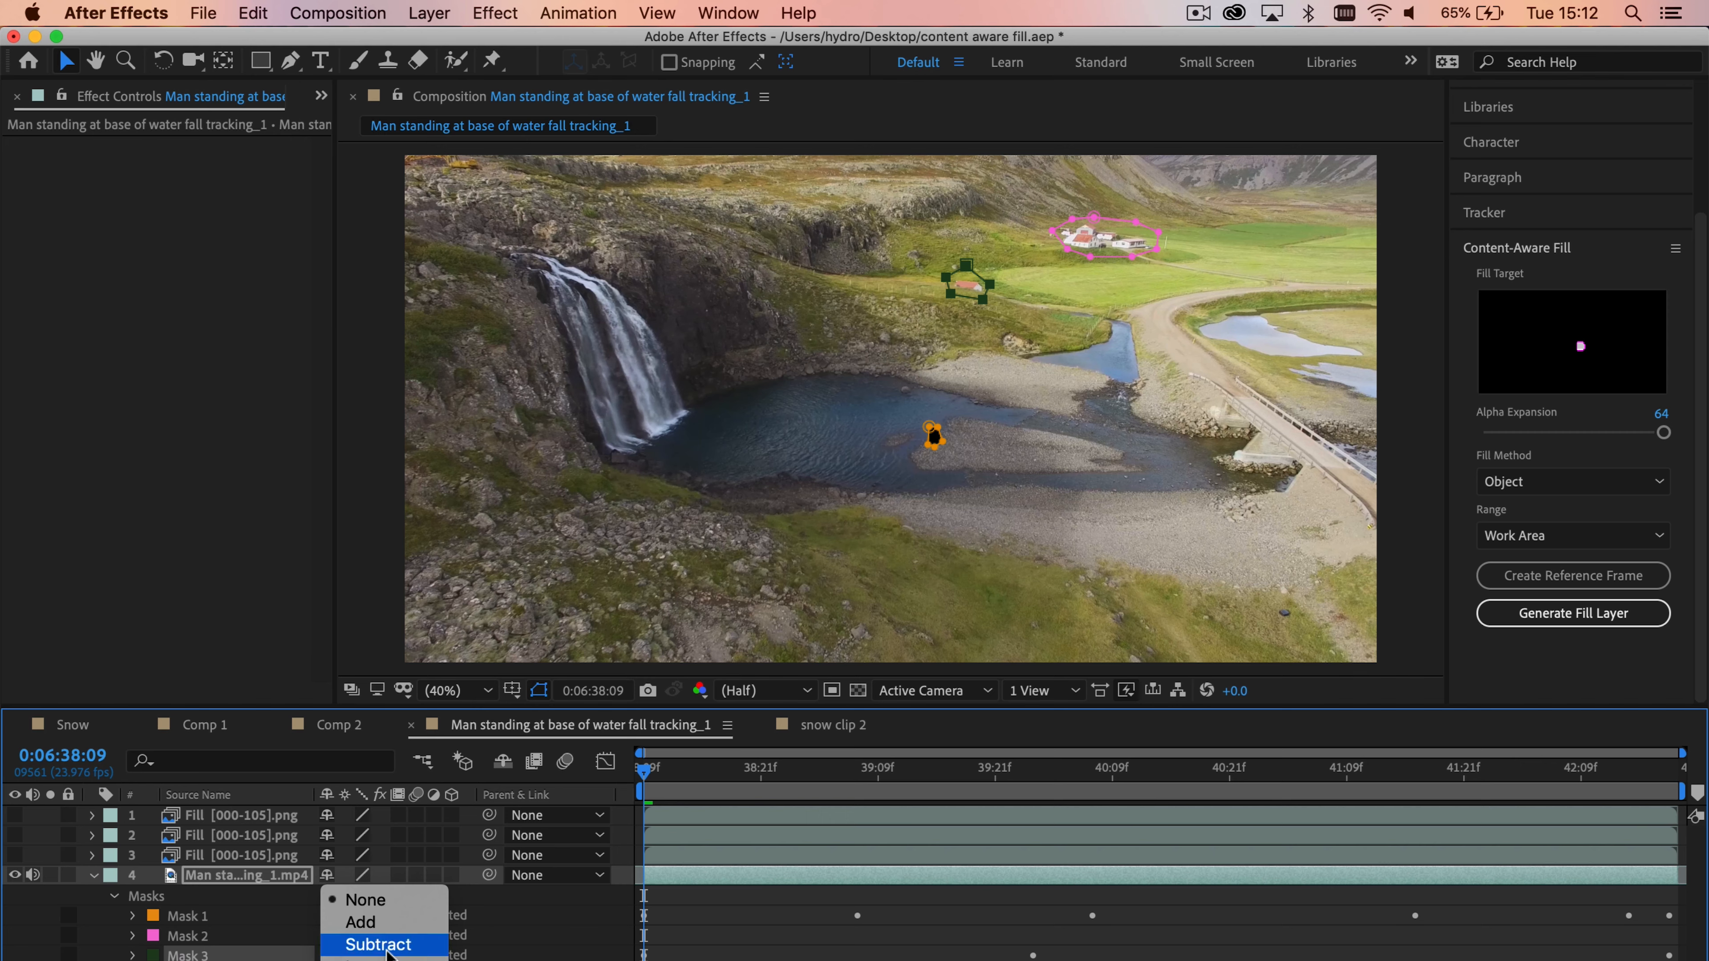
left_click(387, 952)
left_click(388, 953)
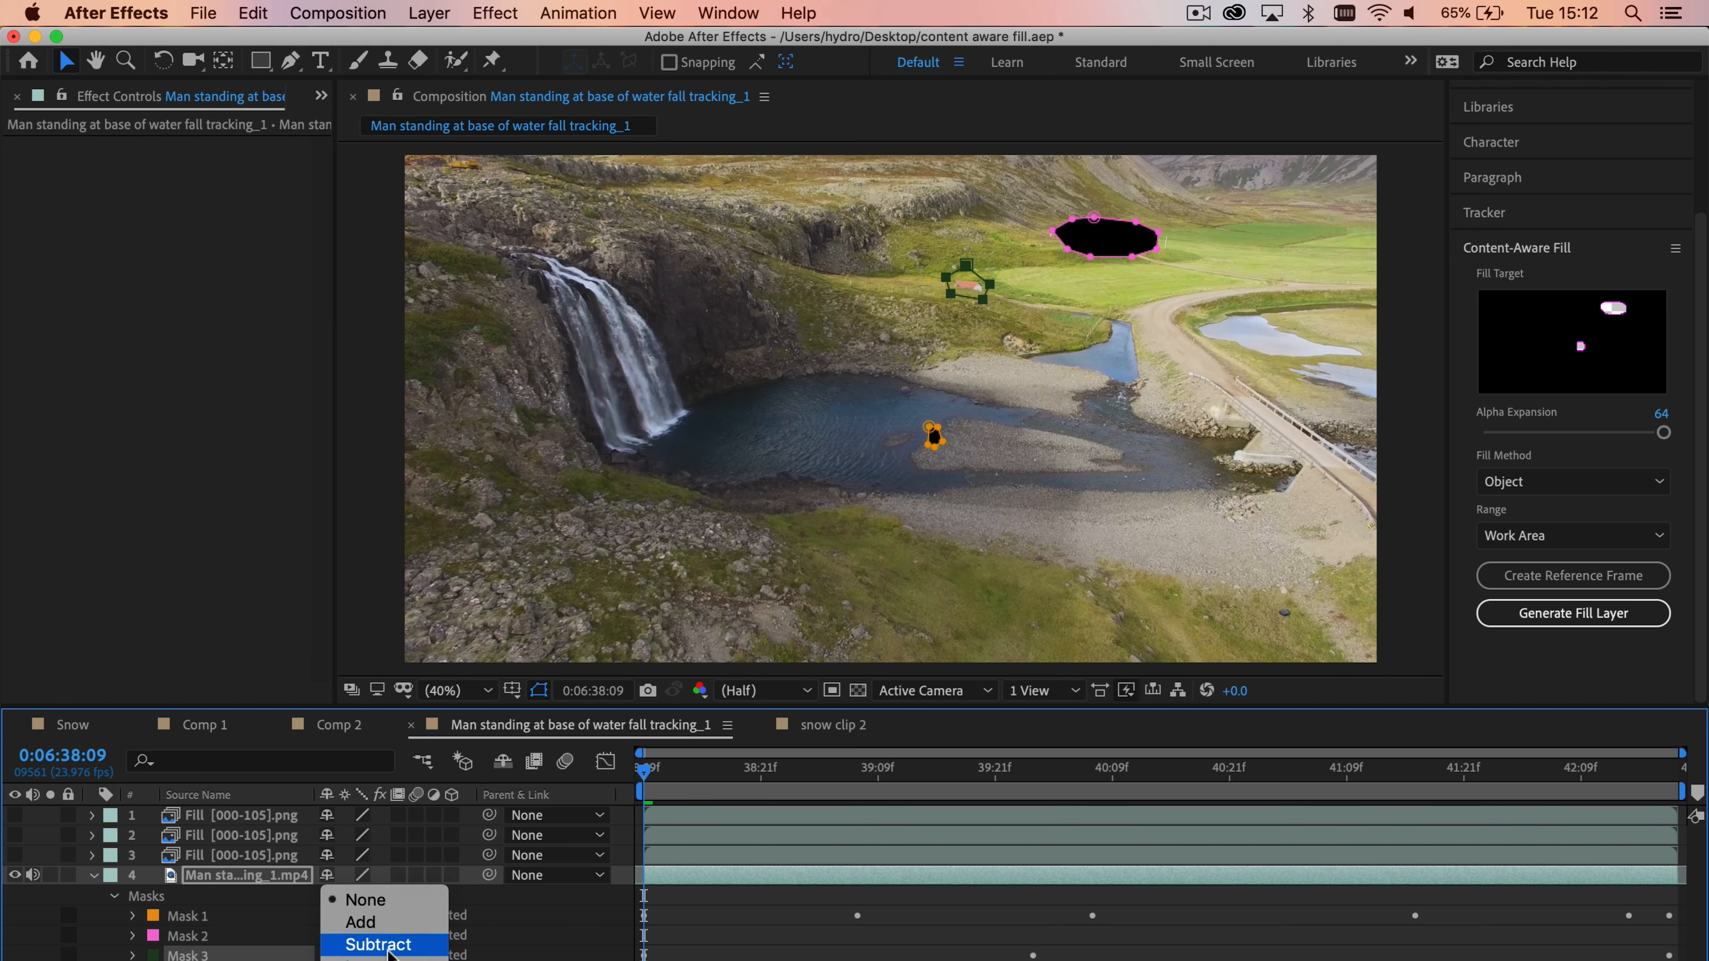
left_click(389, 949)
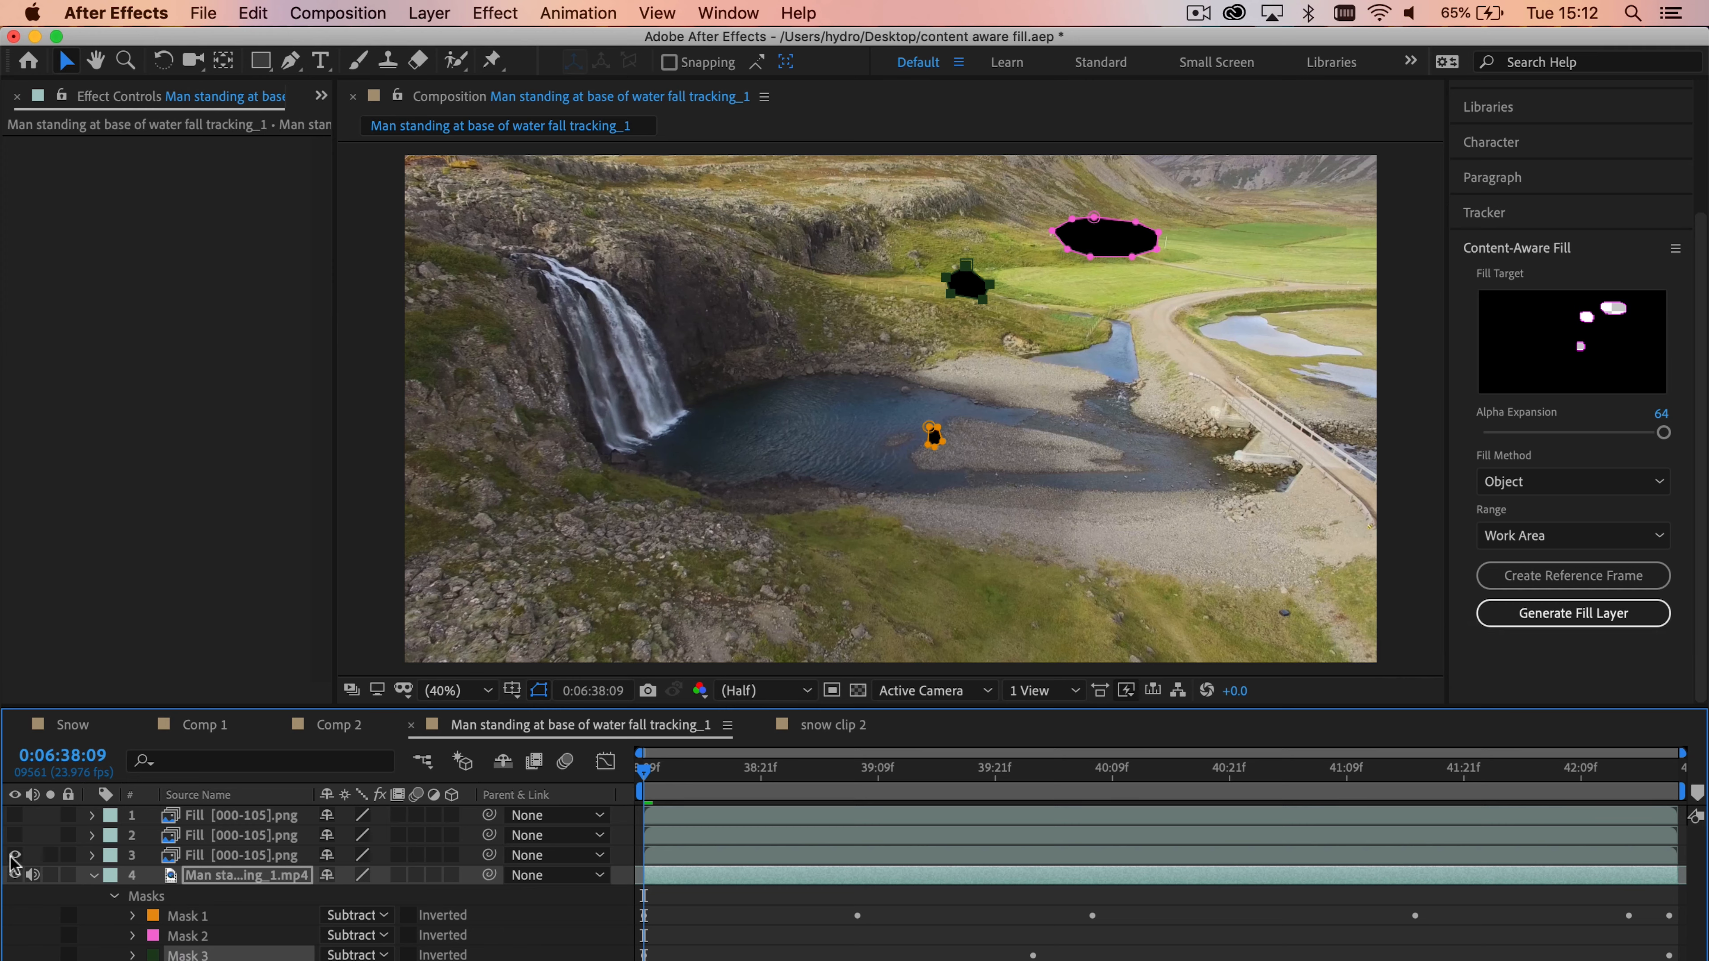
Show all three fill layers above the waterfall footage and play the clip to check the filled areas.
left_click(14, 834)
left_click_drag(15, 855, 14, 814)
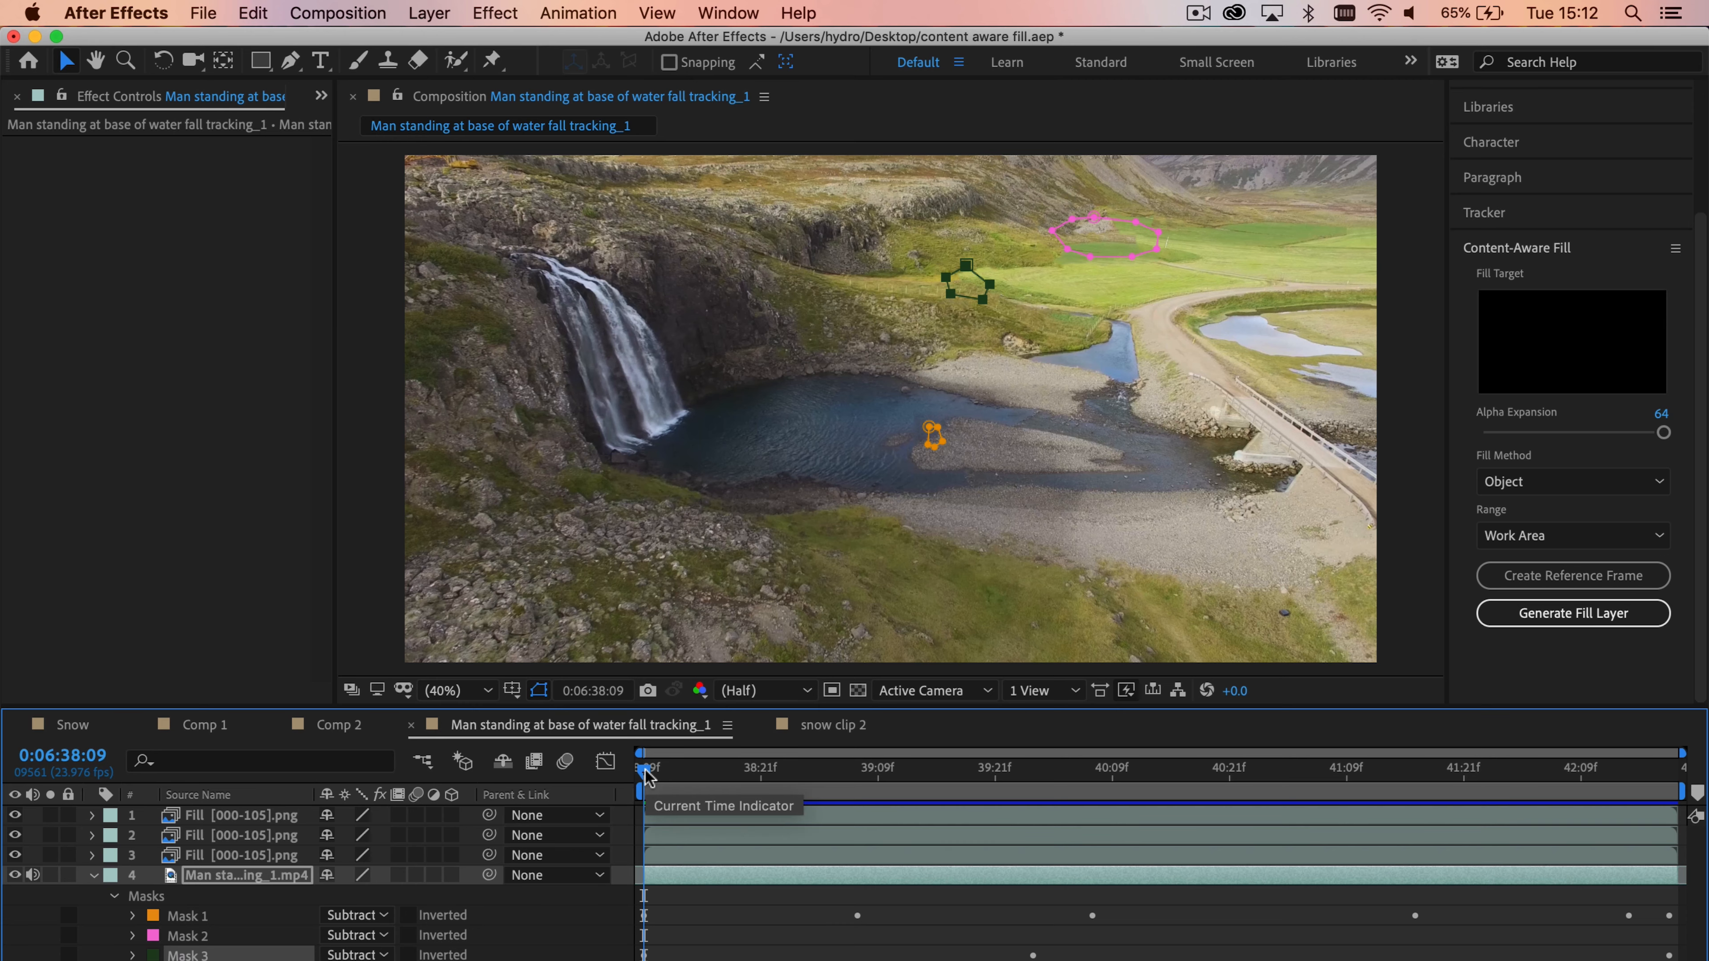
key("space")
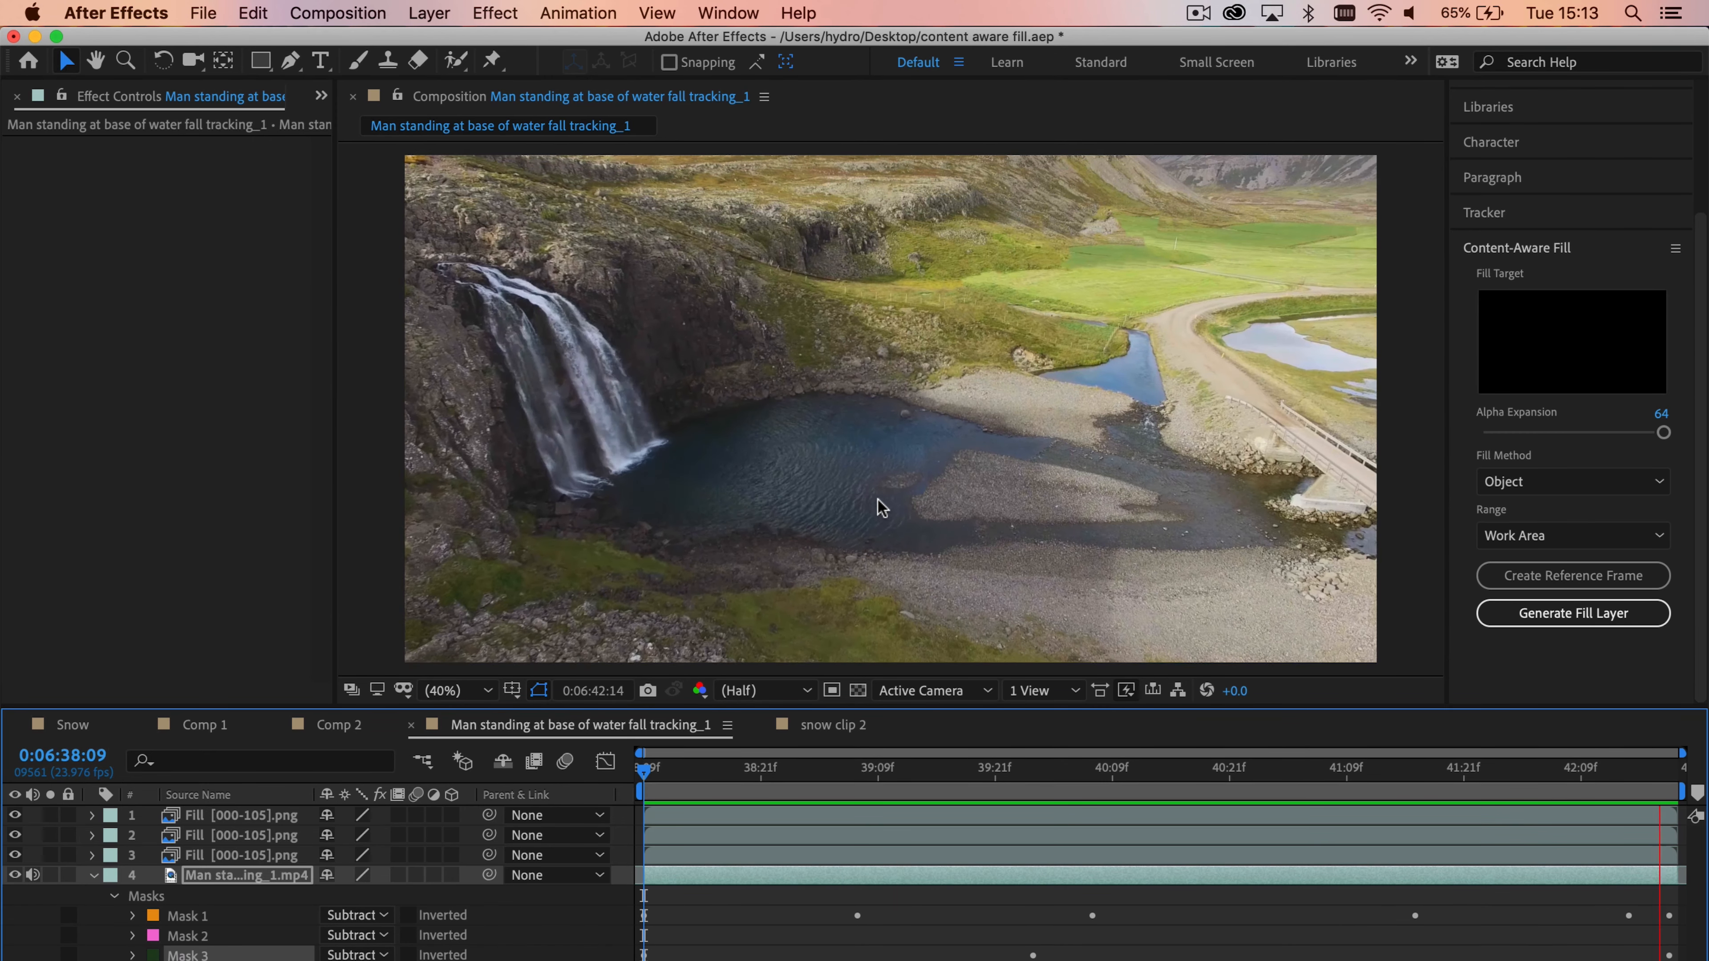
key("space")
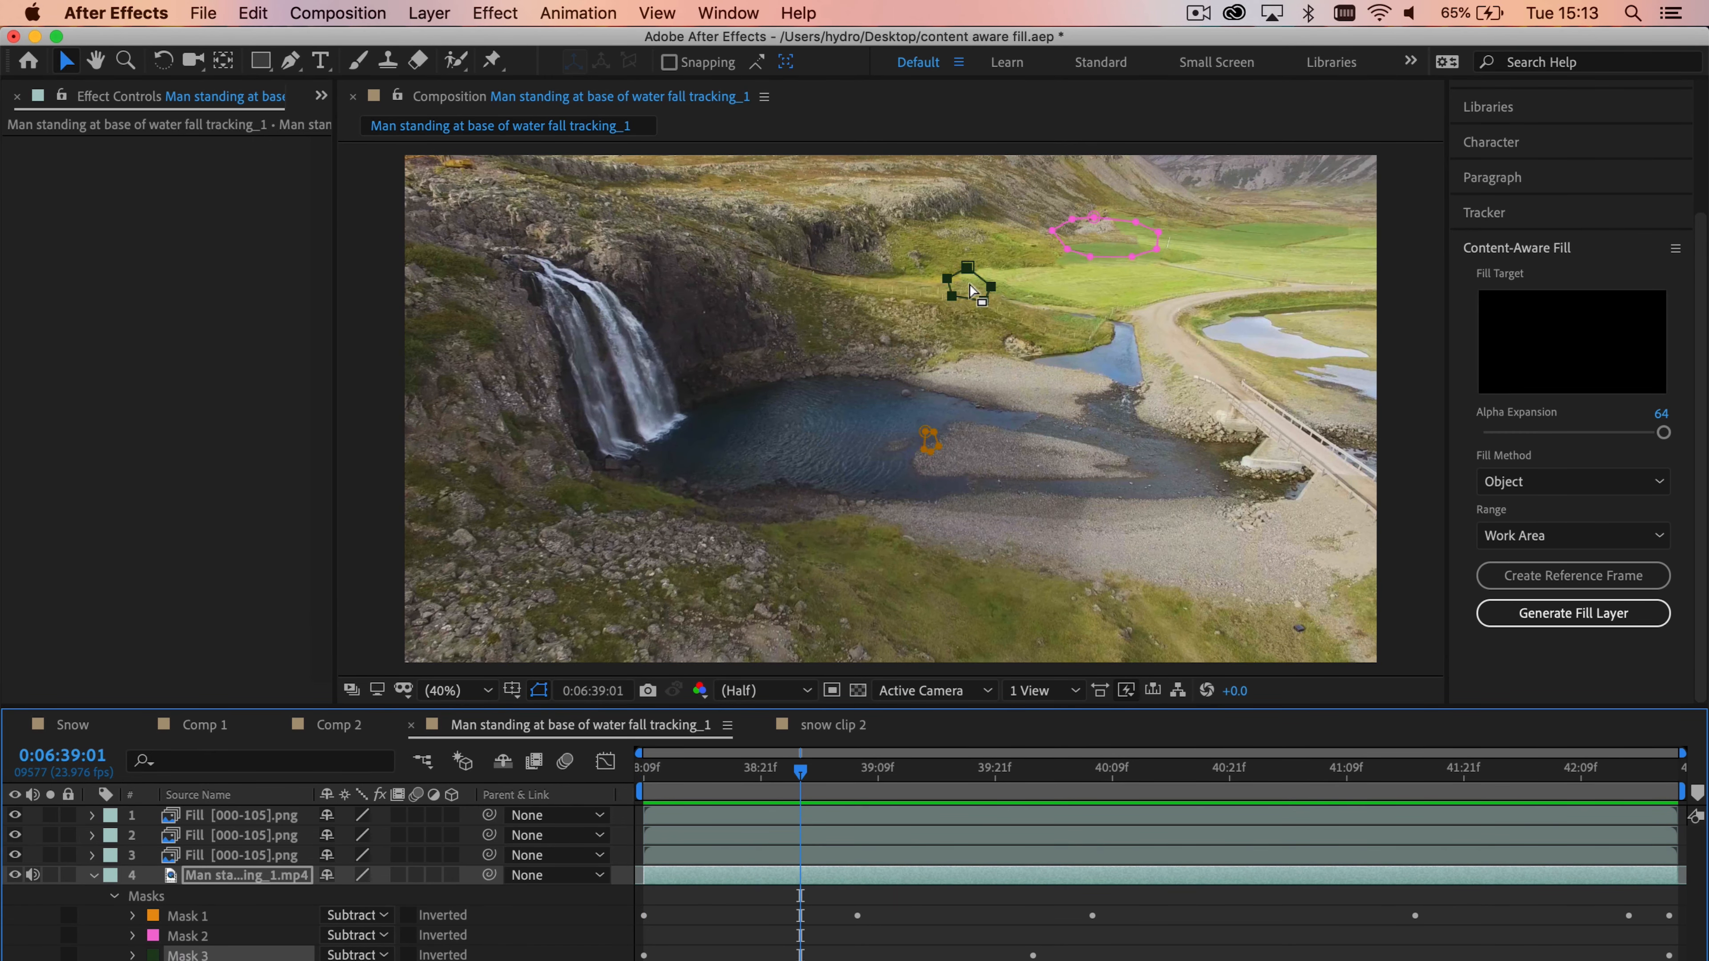